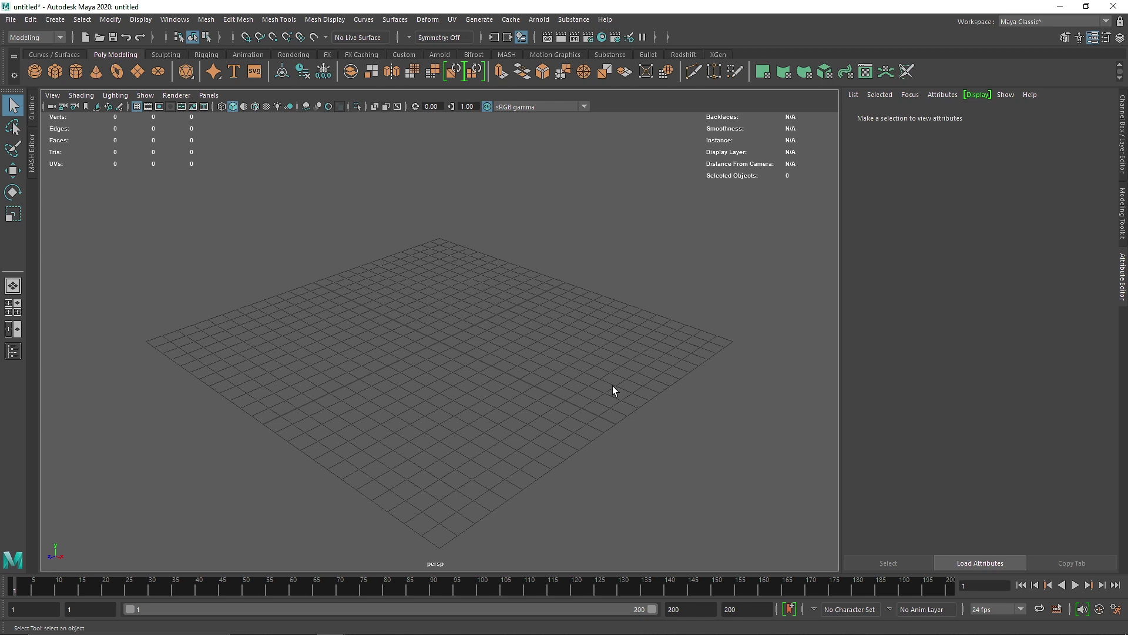
Create a polygon sphere and set its radius to 2
click(34, 71)
alt+drag(431, 375, 483, 352)
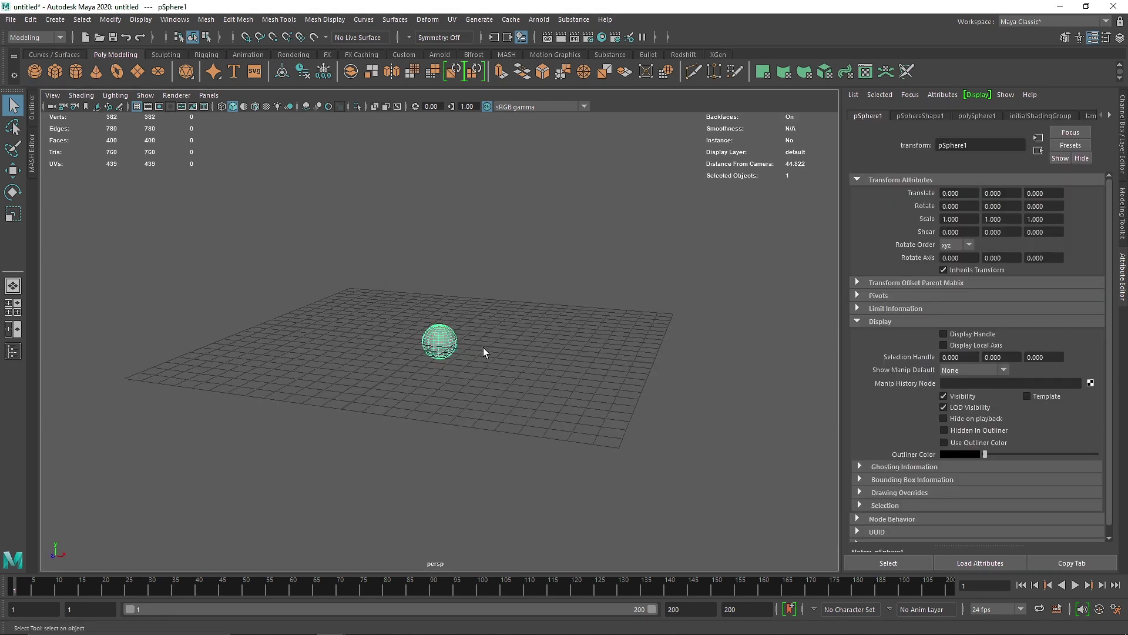
key(ctrl+a)
click(993, 249)
click(1088, 259)
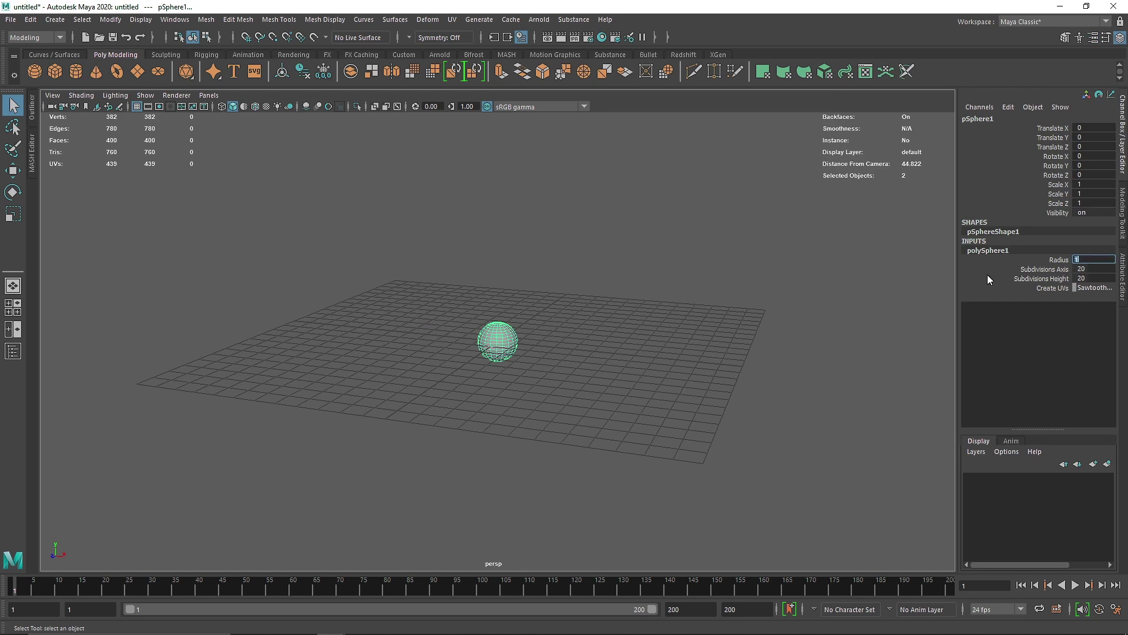
text(2)
key(Return)
click(538, 307)
mouse_move(494, 322)
alt+mouse_down()
mouse_move(519, 323)
mouse_move(511, 328)
alt+mouse_up()
click(533, 331)
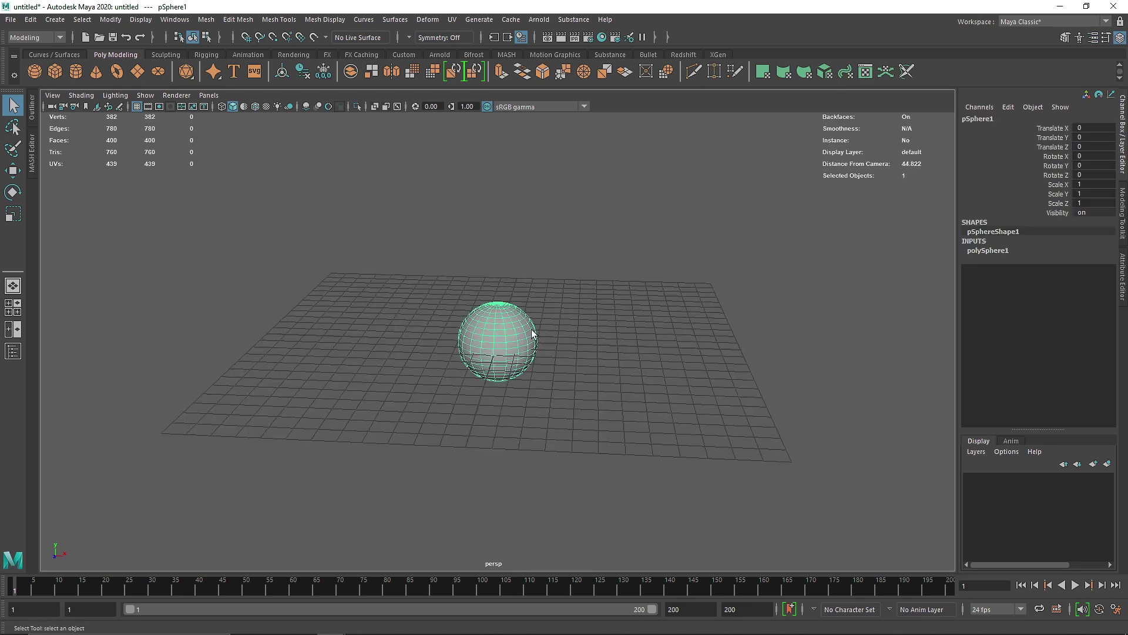
Set the sphere's axis and height subdivisions to 40 each
click(993, 251)
click(1078, 270)
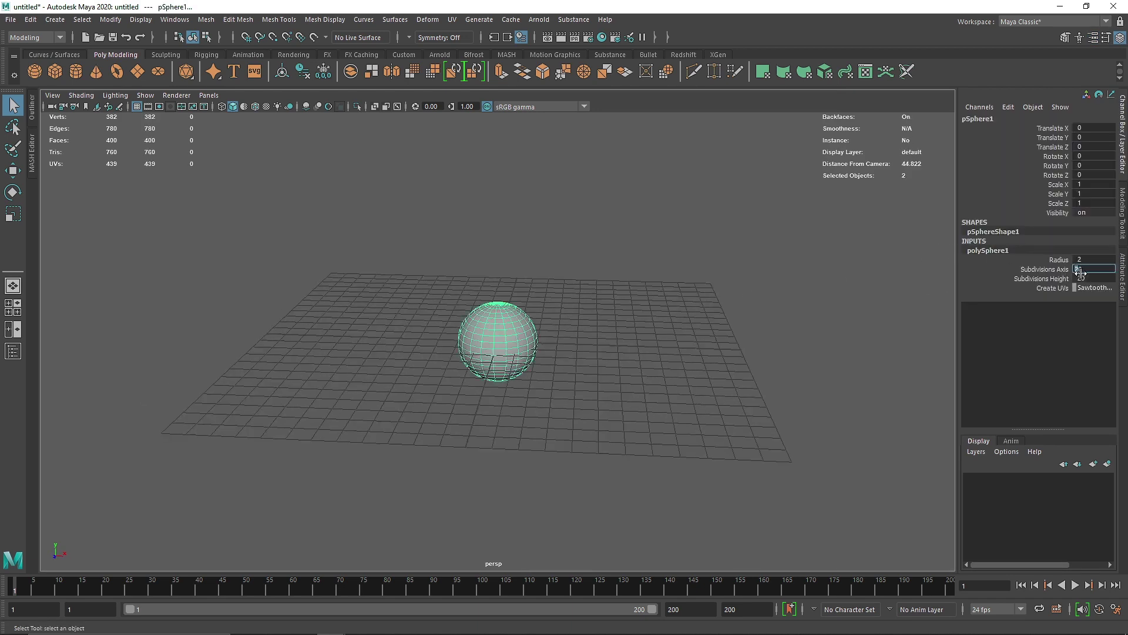
text(40)
key(Tab)
text(40)
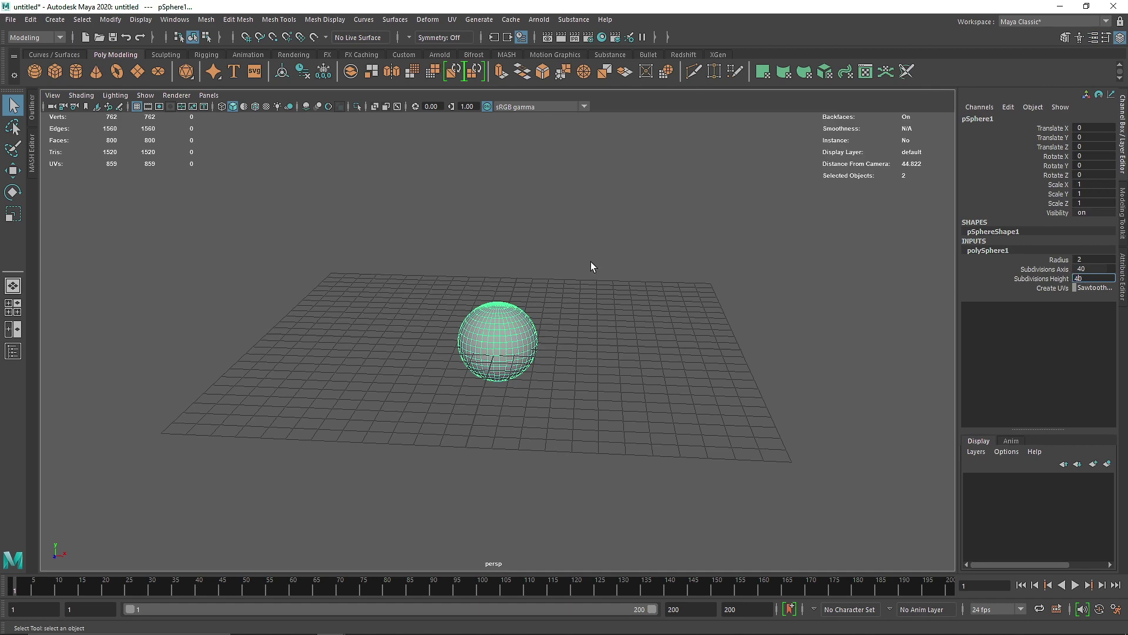
click(591, 262)
alt+drag(499, 335, 481, 310)
click(489, 343)
scroll(489, 343, up, 3)
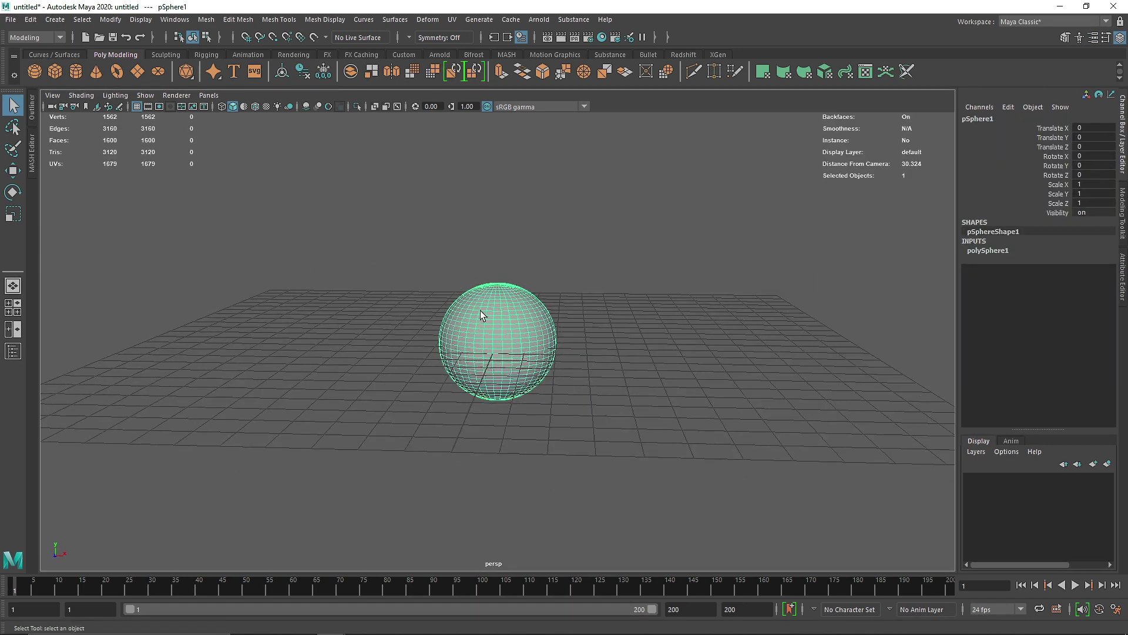
Assign a new aiStandardSurface material to the sphere and name it Ferro
right_drag(481, 310, 470, 599)
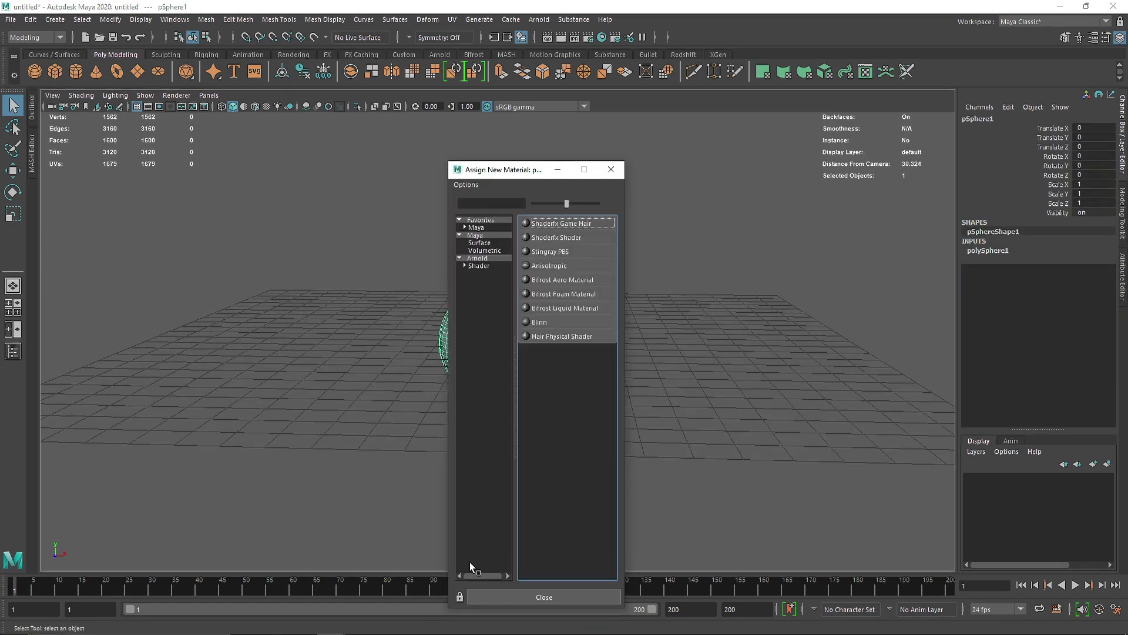
click(481, 265)
click(576, 386)
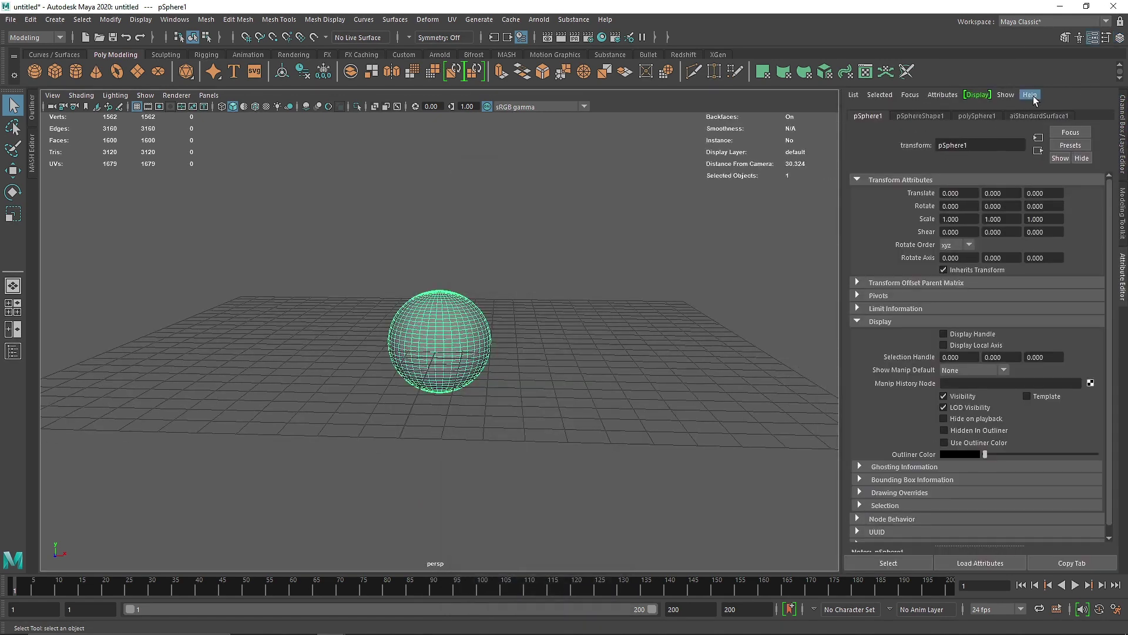
click(1033, 116)
drag(1012, 144, 879, 129)
text(Fer)
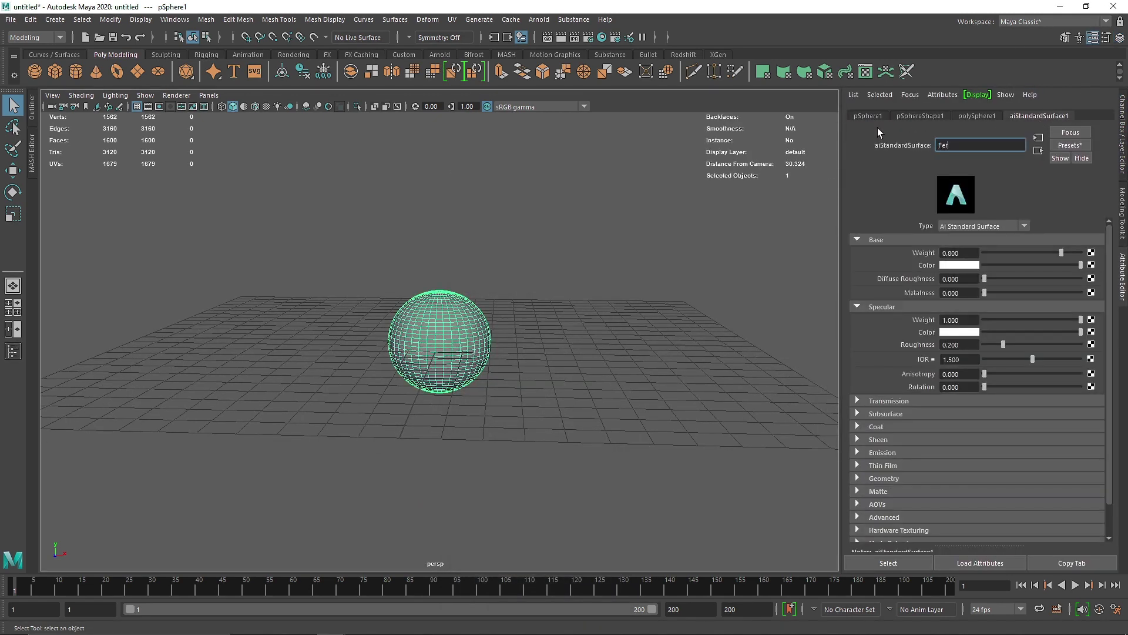
text(ro)
key(Return)
Set the Ferro material's base weight to 1 and its metalness to 0.5
drag(1061, 253, 1109, 257)
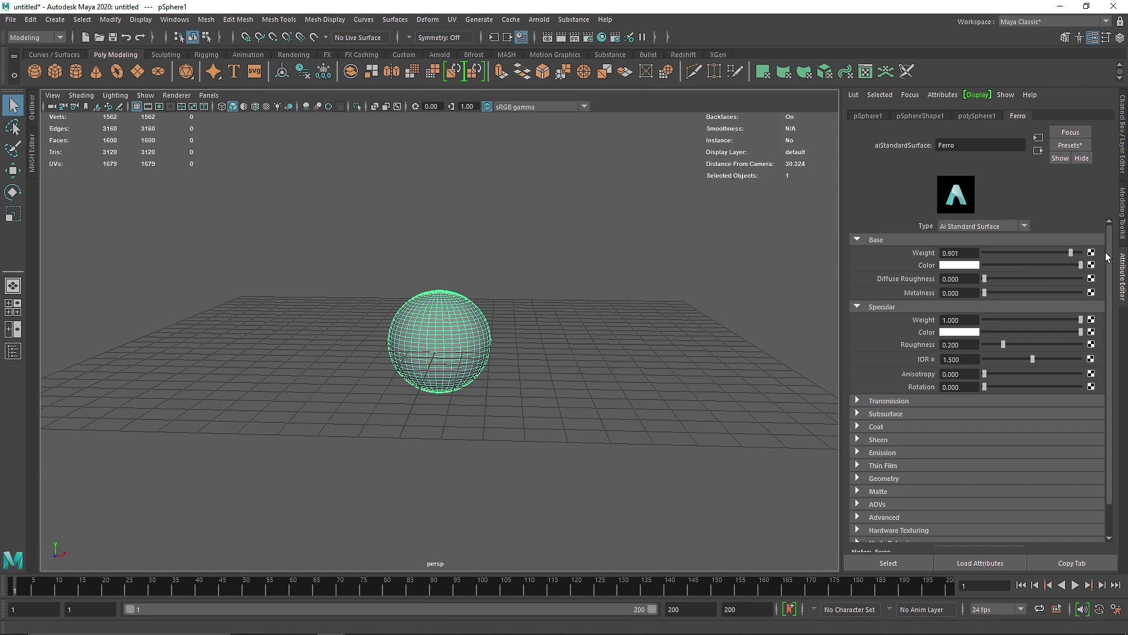
double_click(969, 293)
text(1)
key(Return)
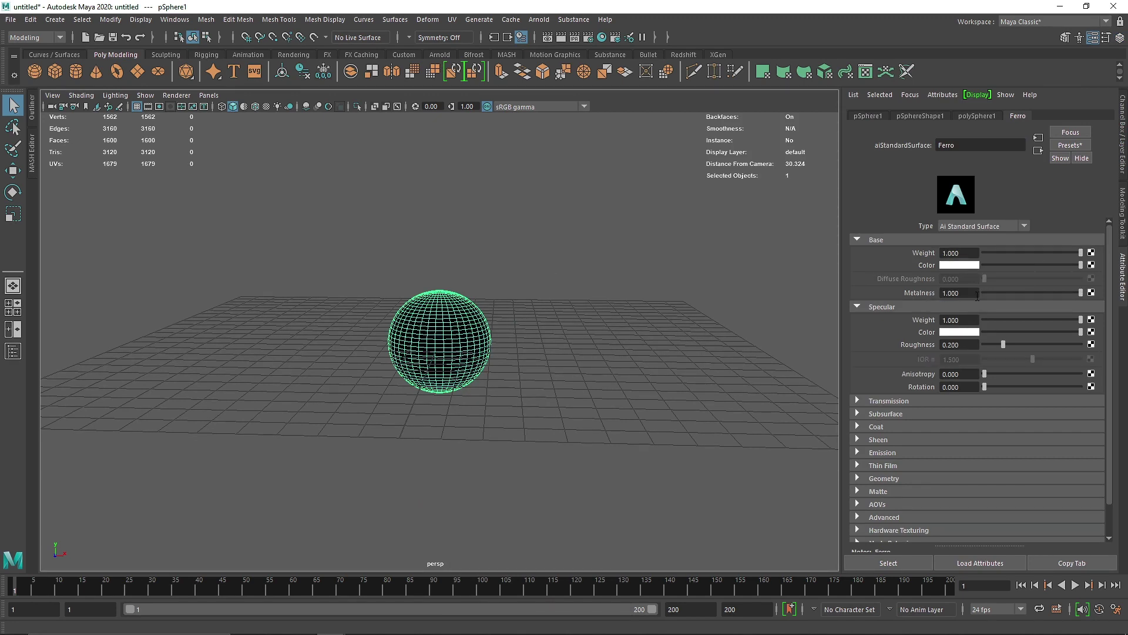
double_click(969, 292)
text(0.5)
key(Return)
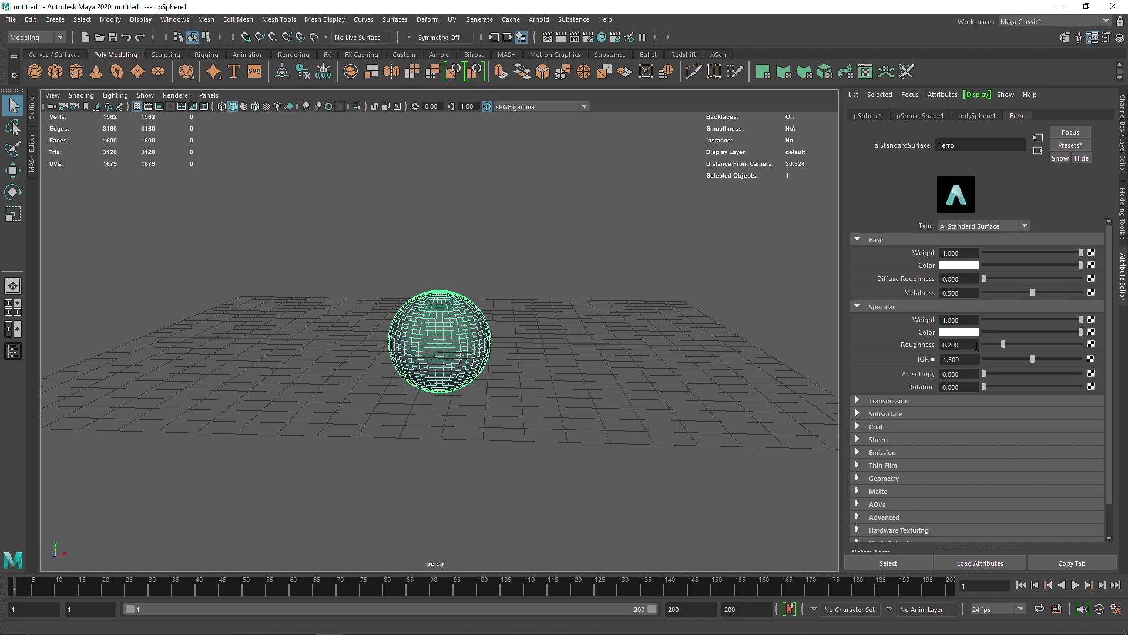
Set Ferro's specular roughness to 0.6 and darken its base color to near-black
double_click(976, 345)
text(0.6)
key(Return)
click(985, 265)
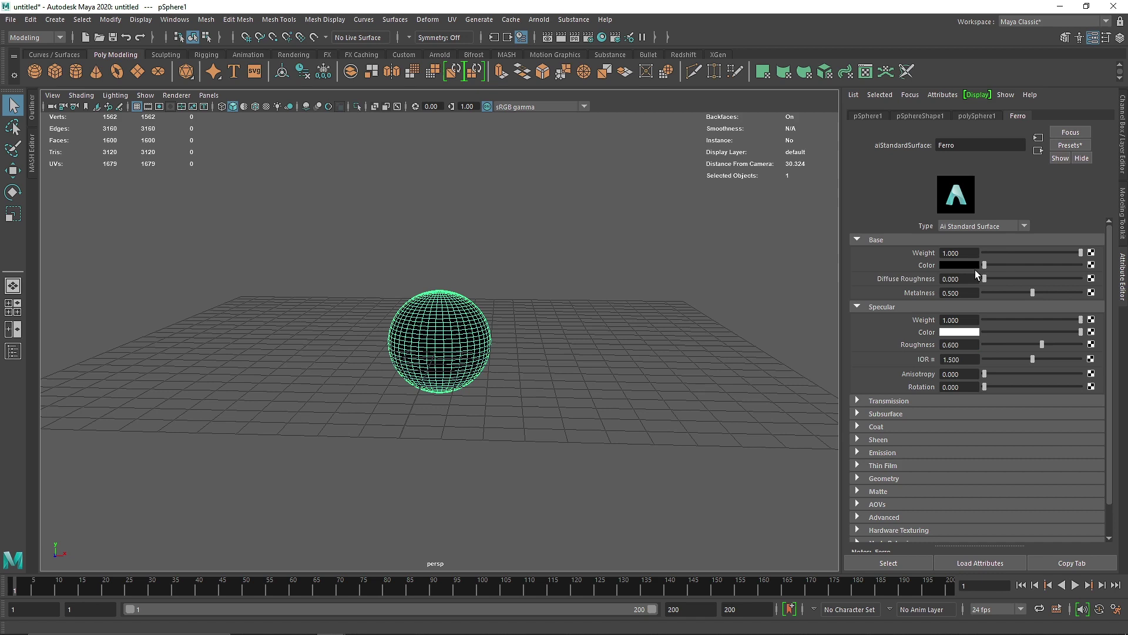
click(971, 265)
double_click(847, 346)
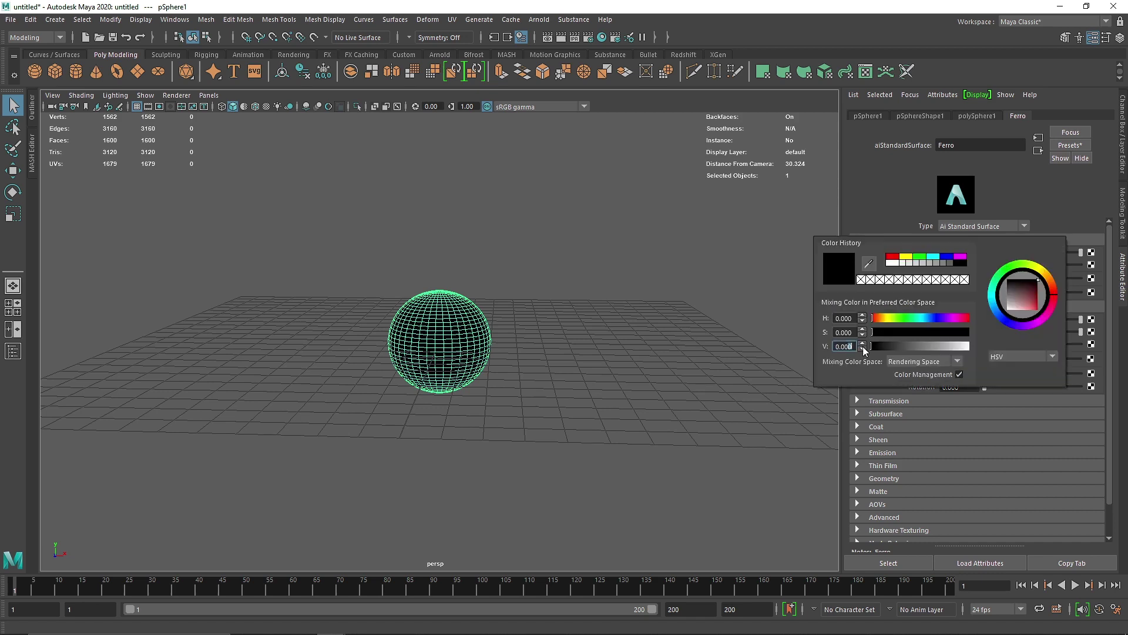
click(863, 345)
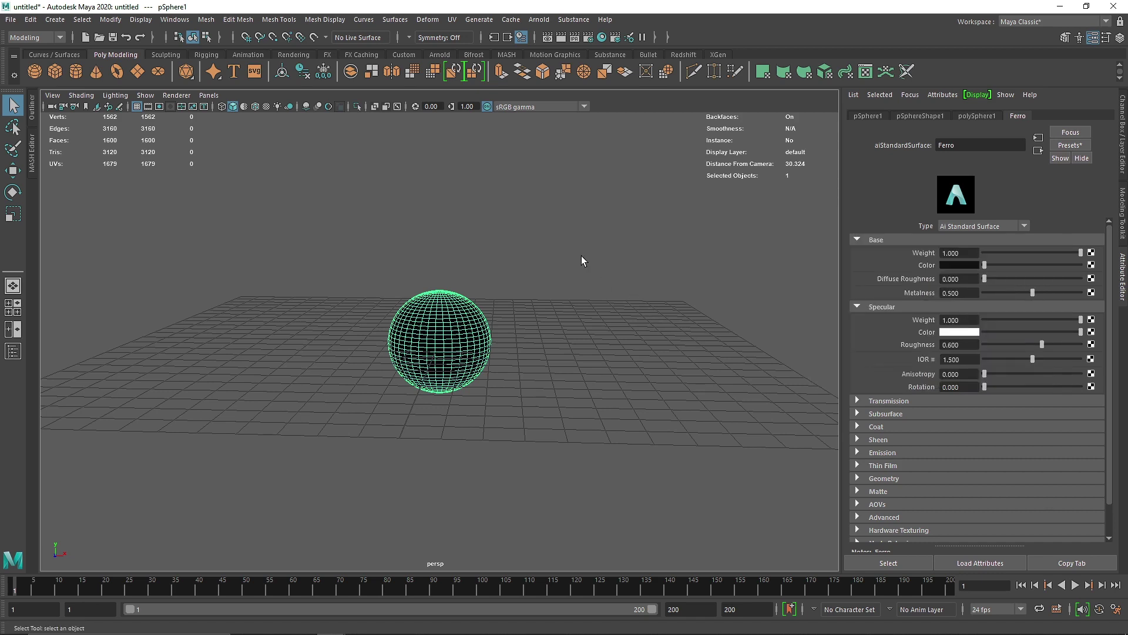
click(496, 294)
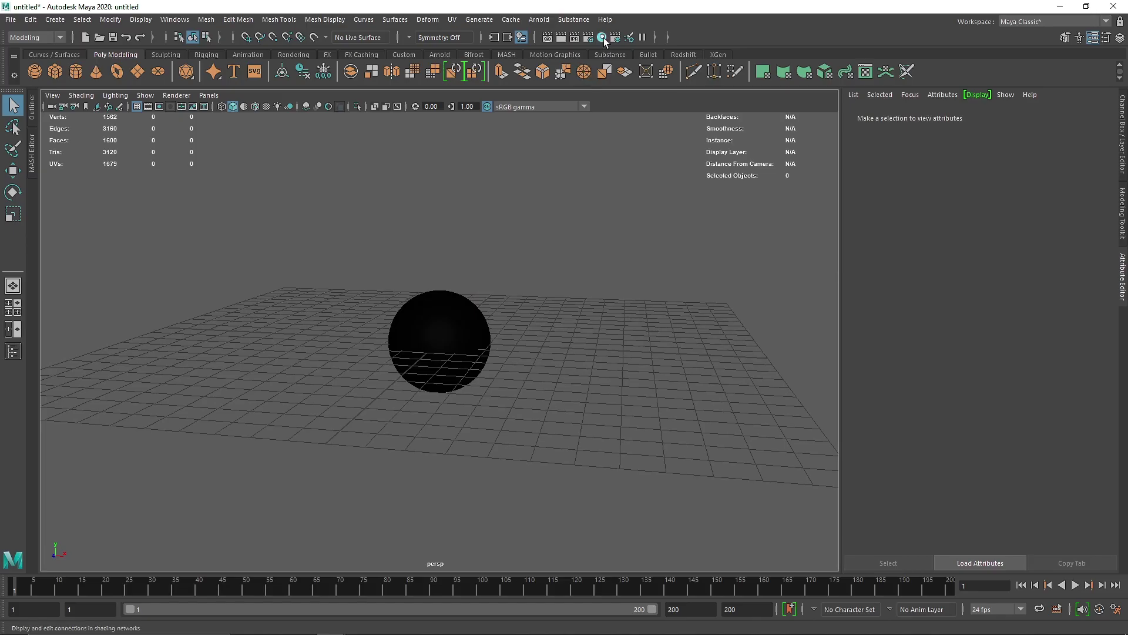
Graph the Ferro material's network in Hypershade and place its shading group node below the material node
click(603, 37)
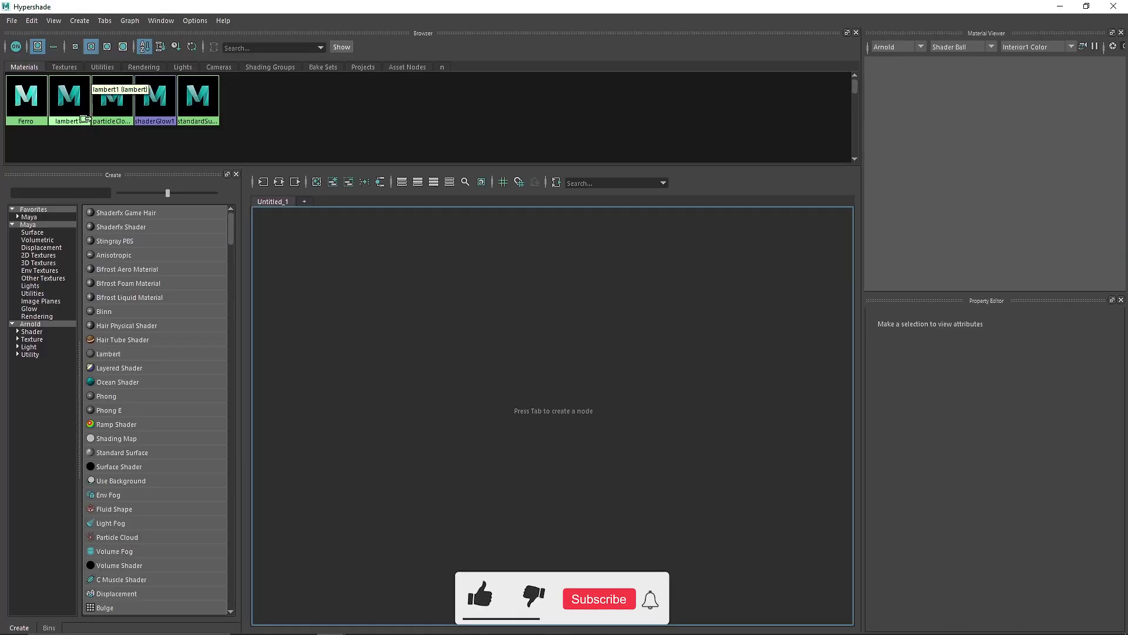
right_drag(34, 103, 86, 143)
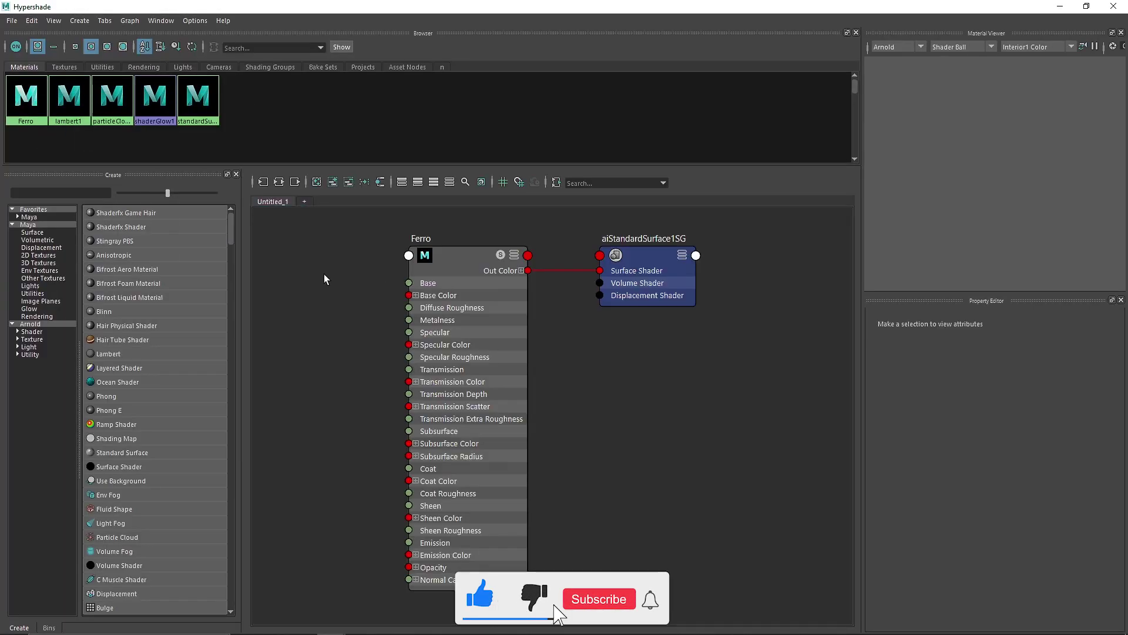
alt+middle_drag(325, 277, 399, 271)
click(508, 259)
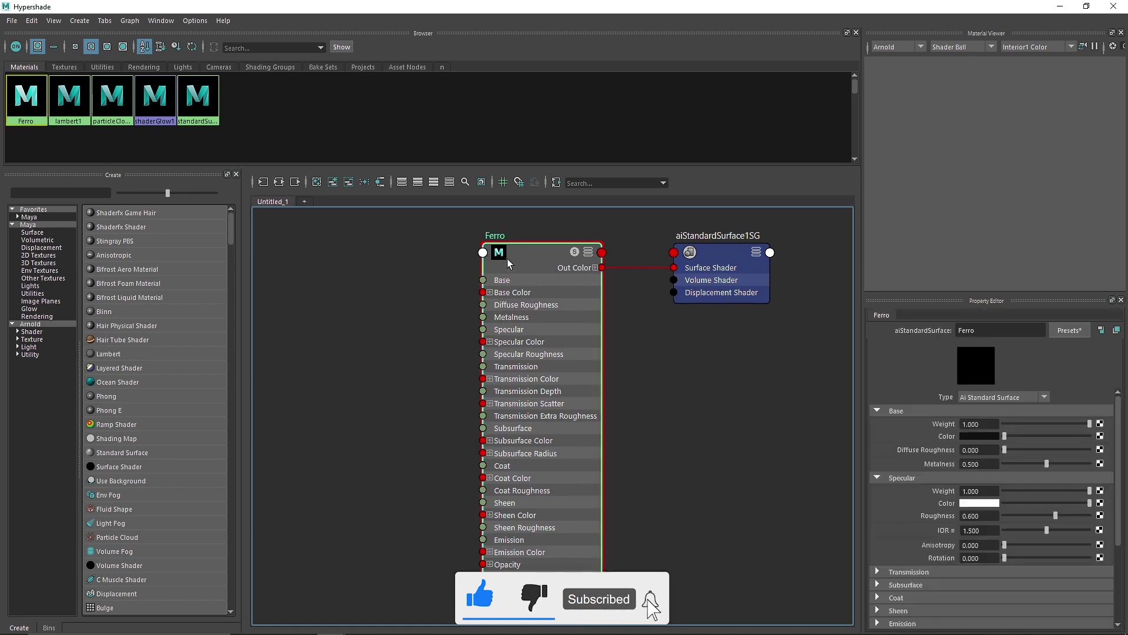
click(434, 184)
drag(716, 252, 721, 404)
alt+middle_drag(698, 343, 716, 300)
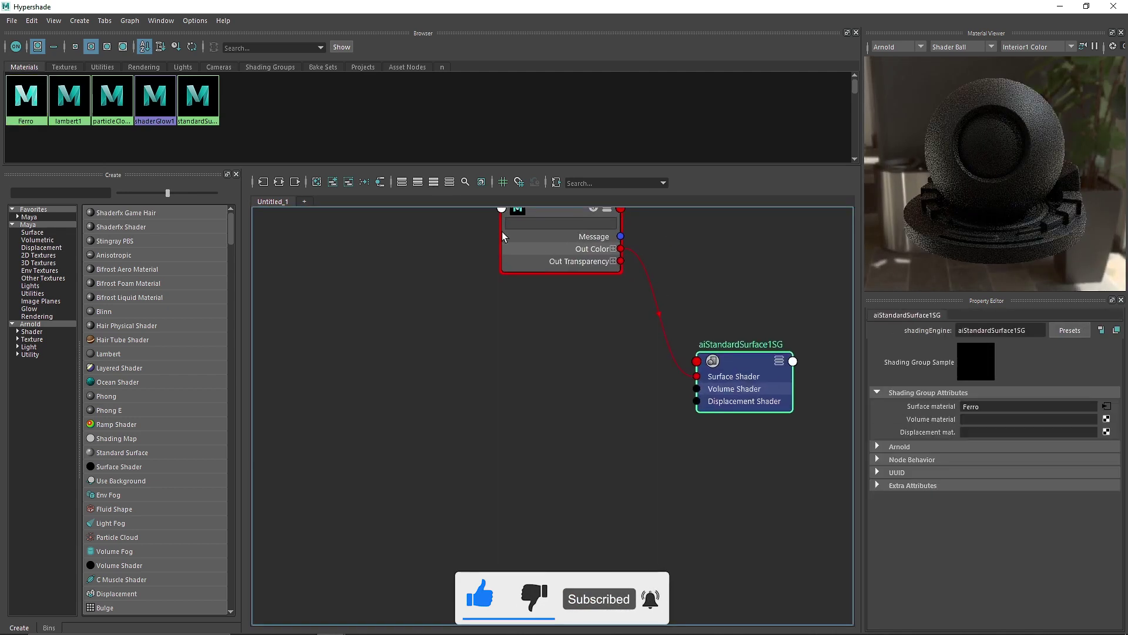
Find the Maya Volume Noise texture and add it to the Ferro material's graph
click(29, 324)
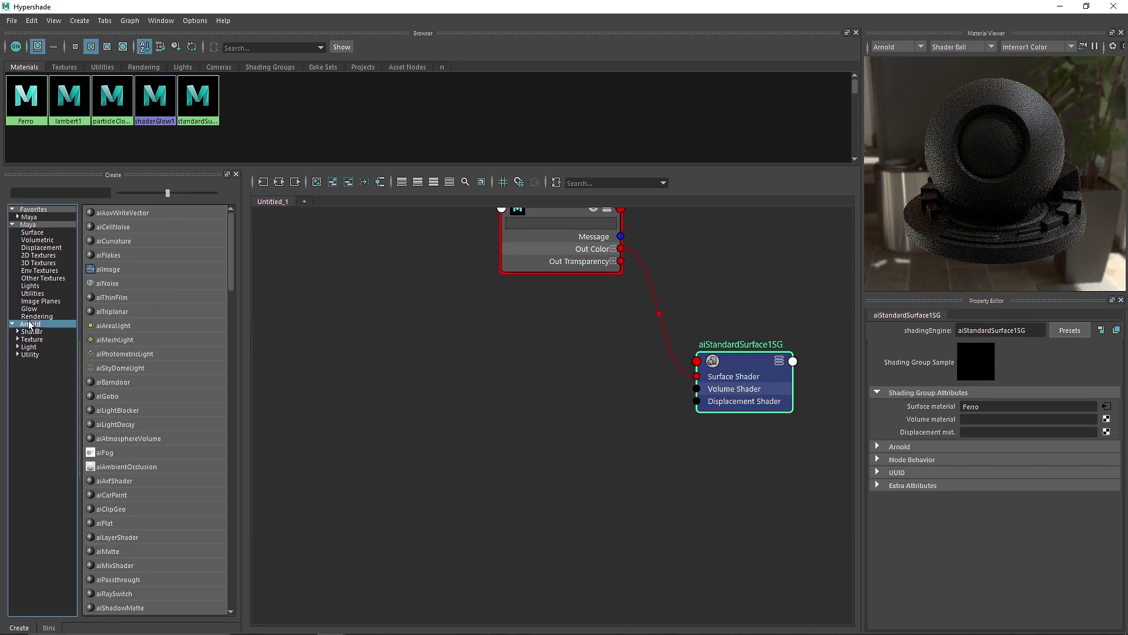
click(43, 224)
click(46, 192)
text(nois)
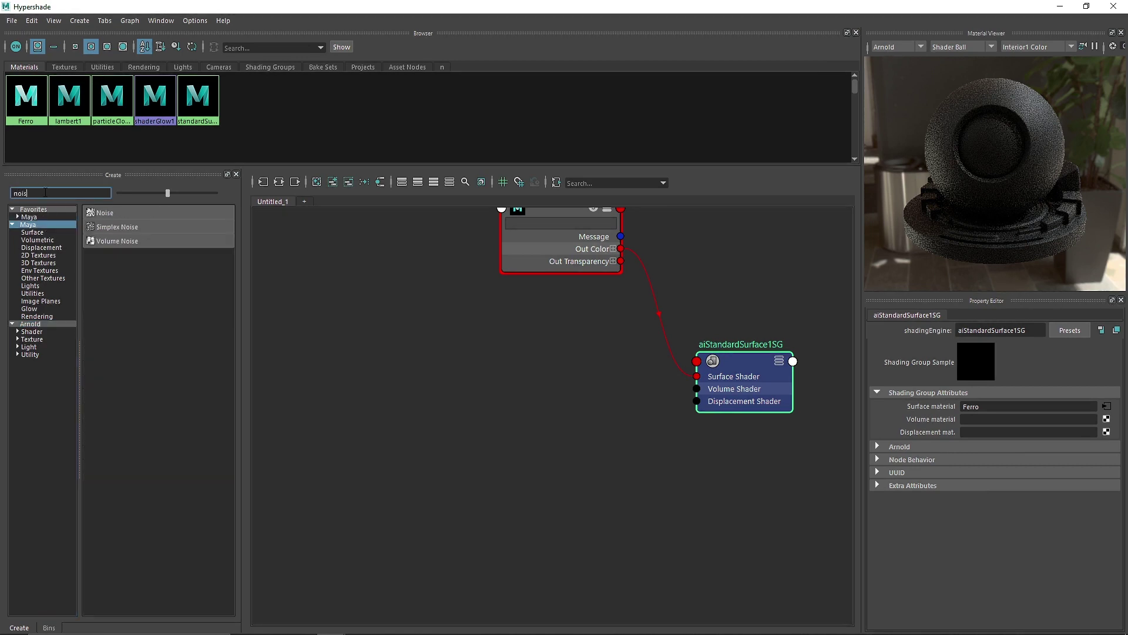
text(e)
click(118, 243)
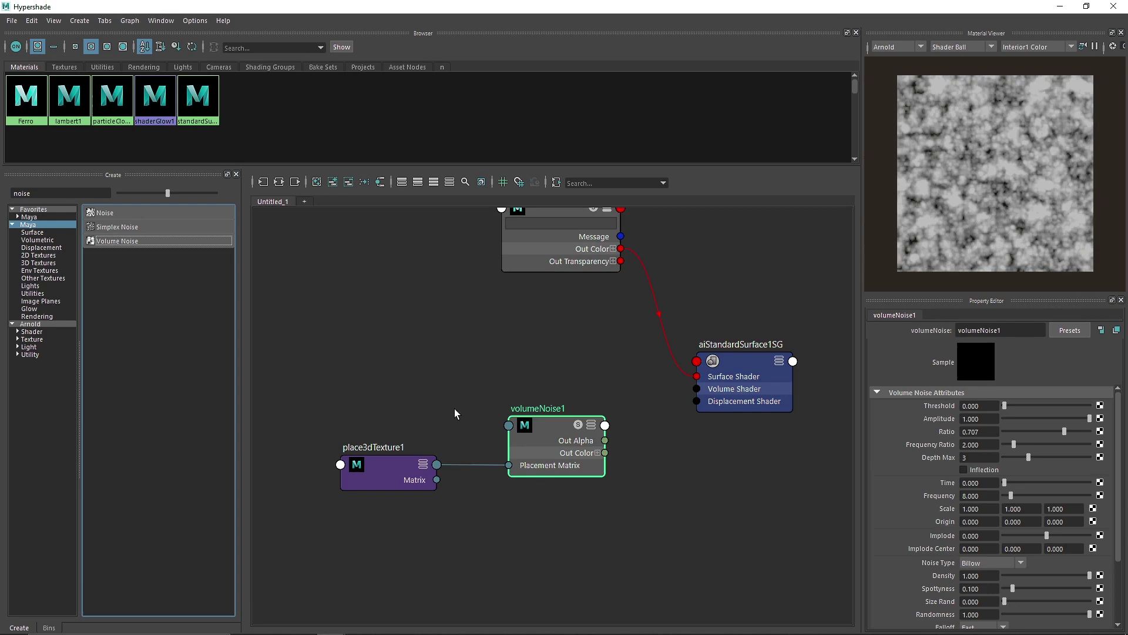
alt+middle_drag(456, 410, 435, 383)
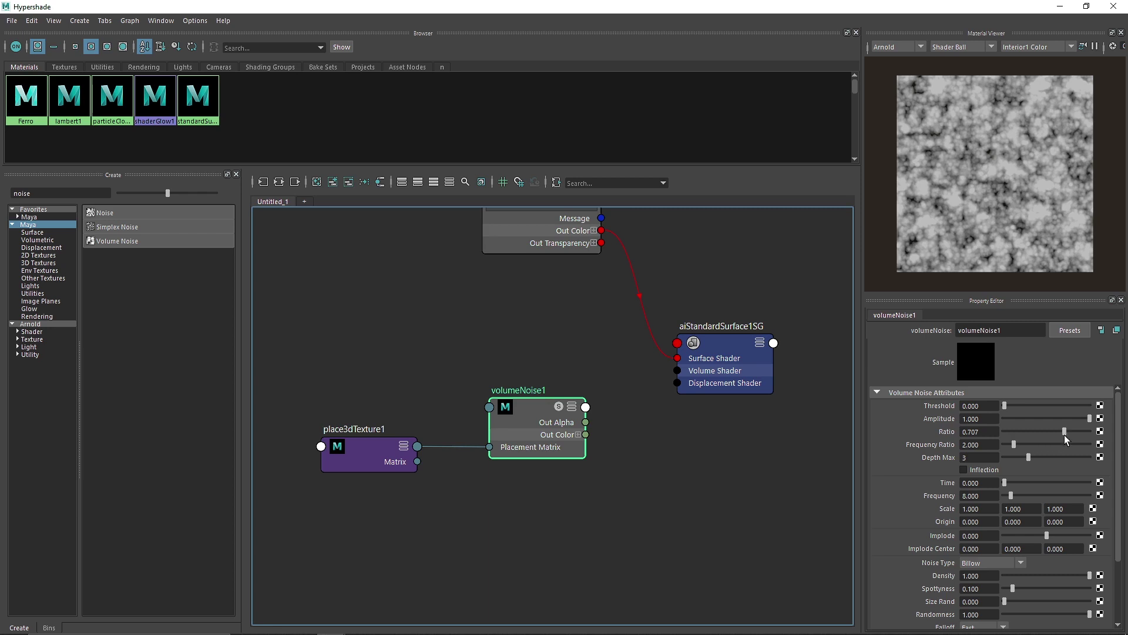
Set the volume noise's ratio to 1 and enable Inflection
drag(1065, 430, 969, 436)
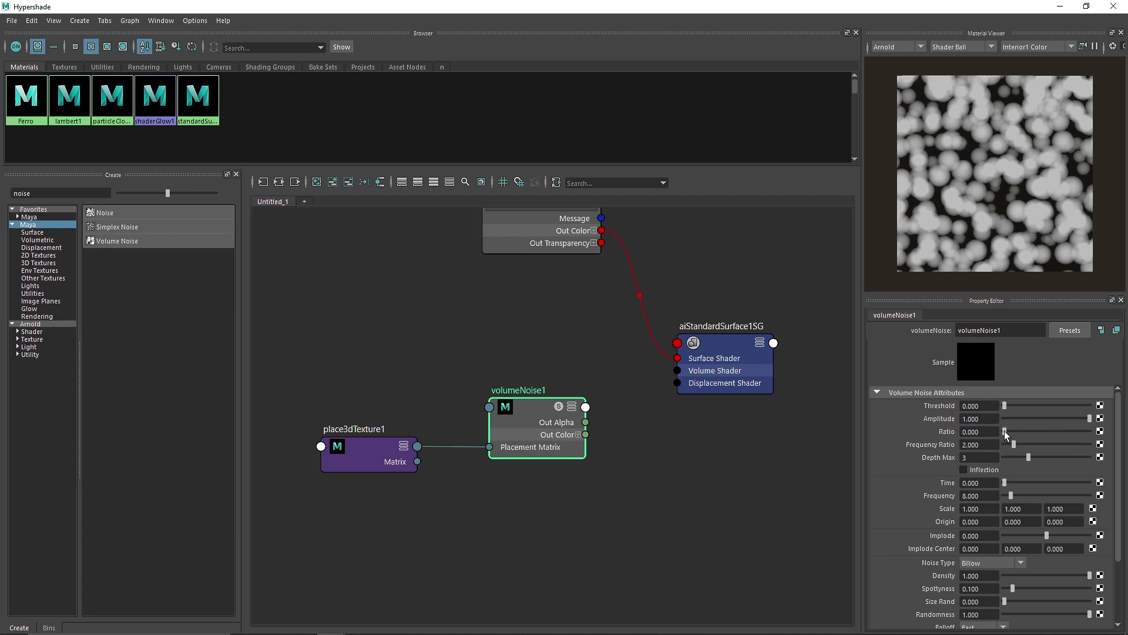
mouse_move(1005, 432)
mouse_down()
mouse_move(1048, 433)
mouse_move(1004, 432)
mouse_up()
drag(1005, 431, 1093, 432)
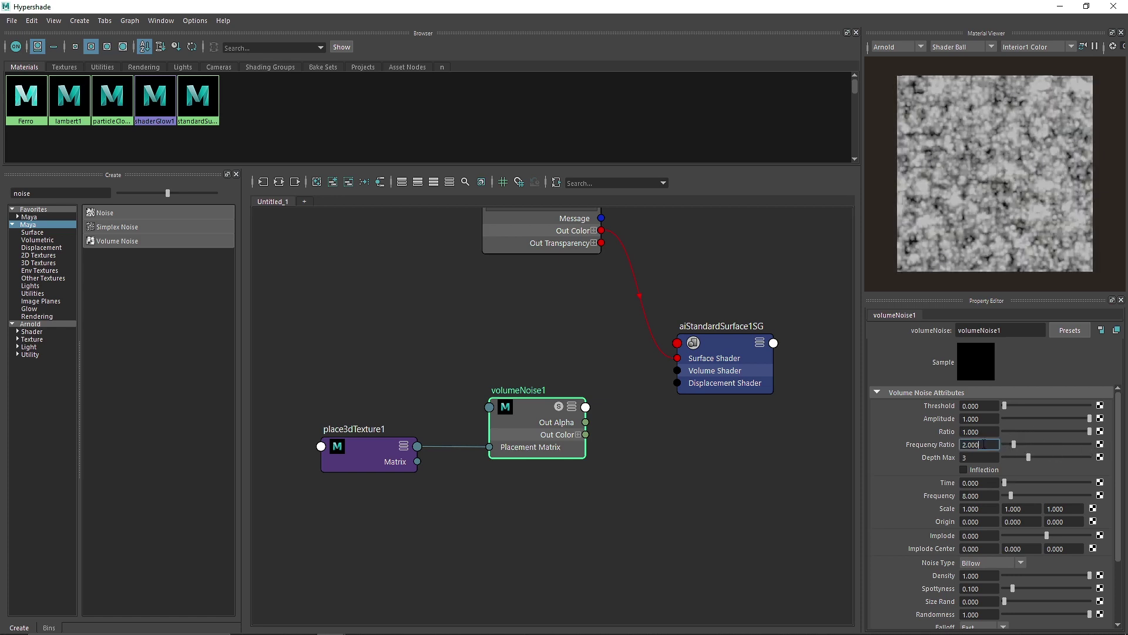
double_click(958, 456)
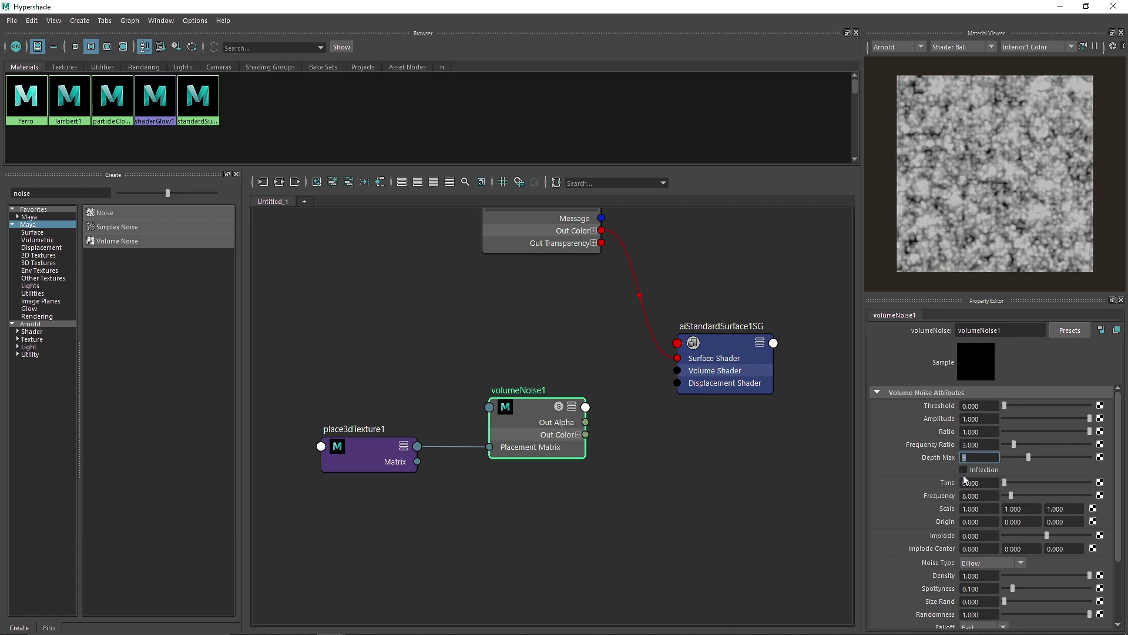
click(963, 470)
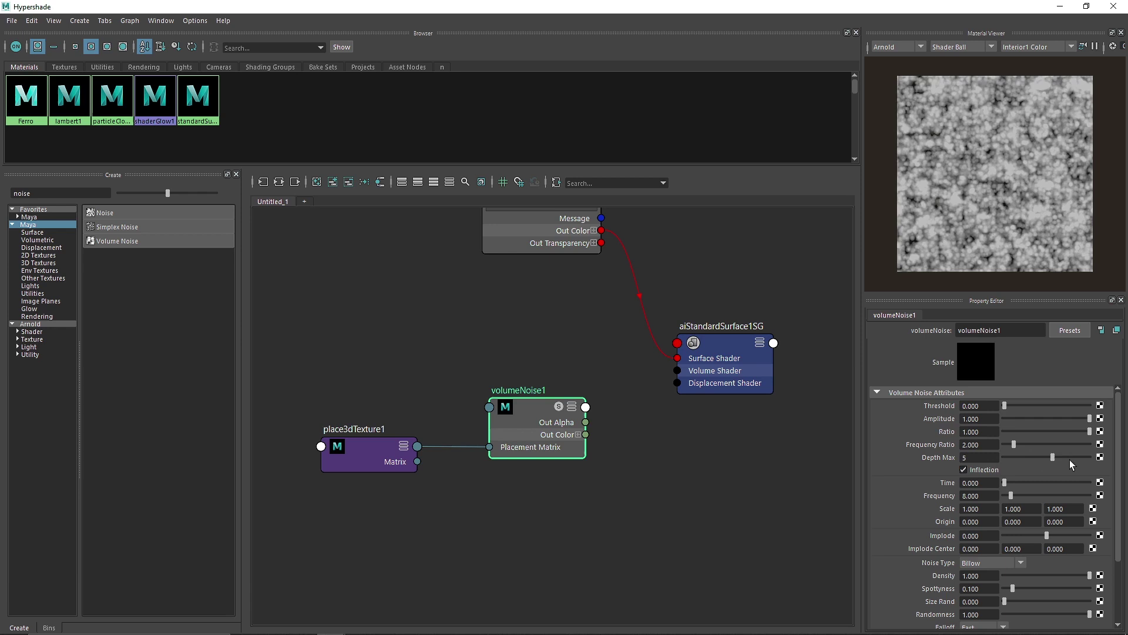
Set the volume noise's time to 10 and its frequency to 20
drag(1069, 459, 1127, 487)
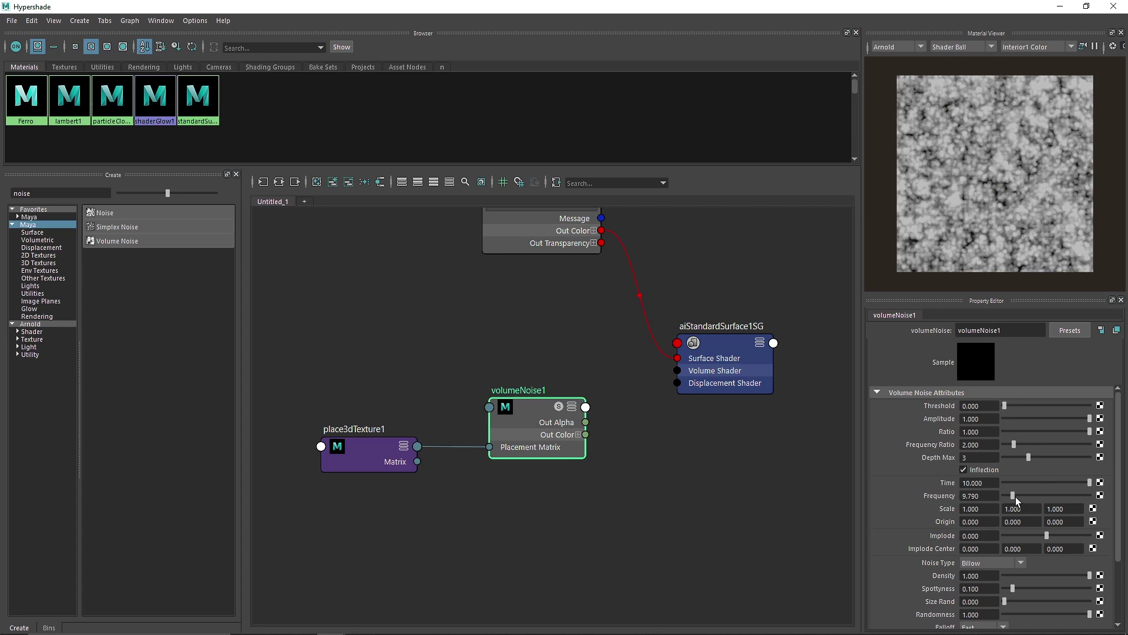
drag(1015, 496, 1032, 496)
double_click(976, 496)
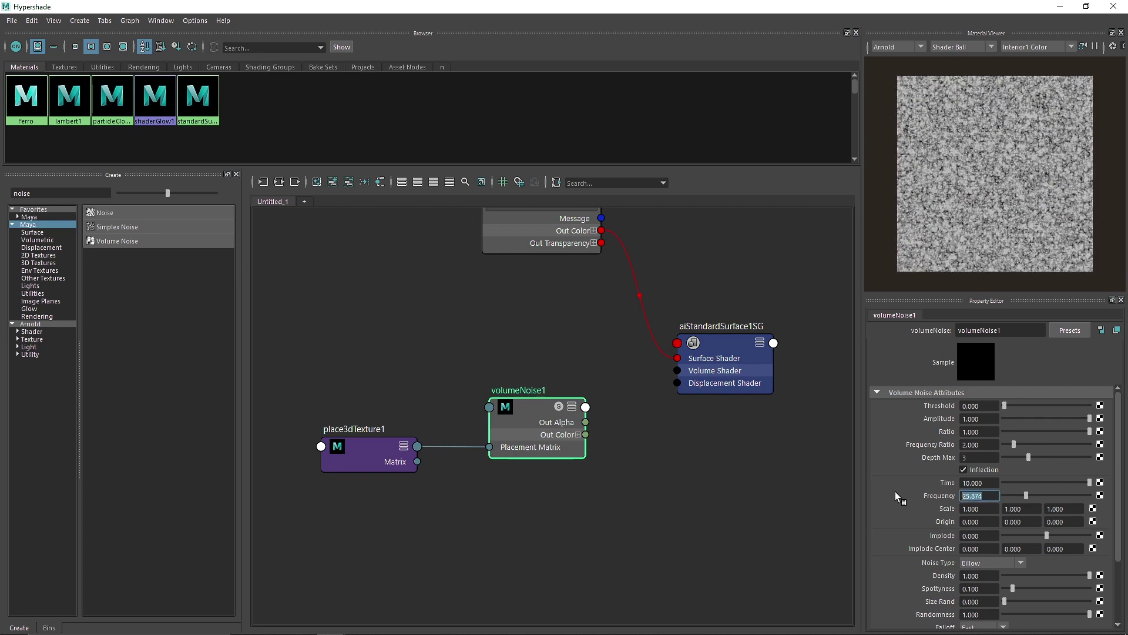
text(20)
key(Return)
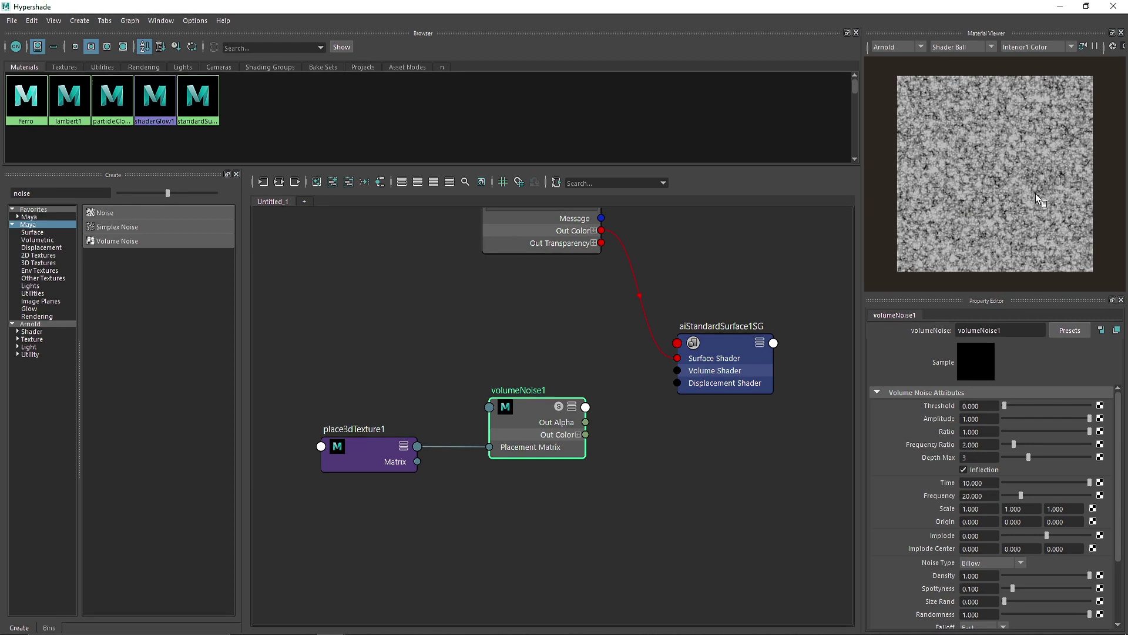
Set the volume noise's scale to 6 on all three axes and its implode to -1
drag(982, 509, 925, 506)
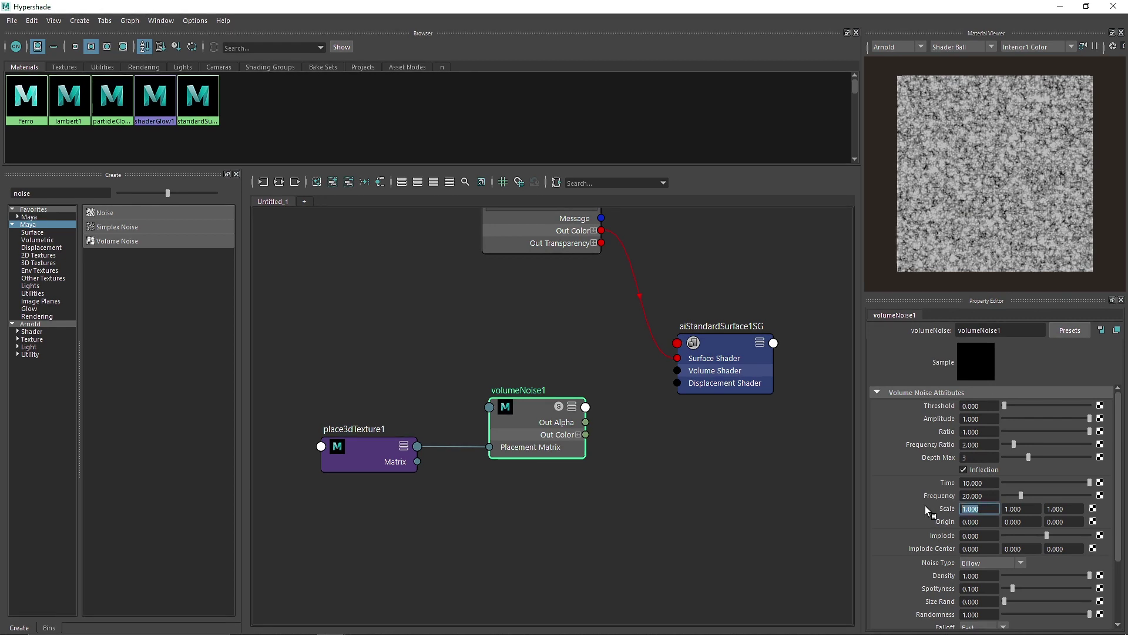
text(6)
key(Return)
key(Tab)
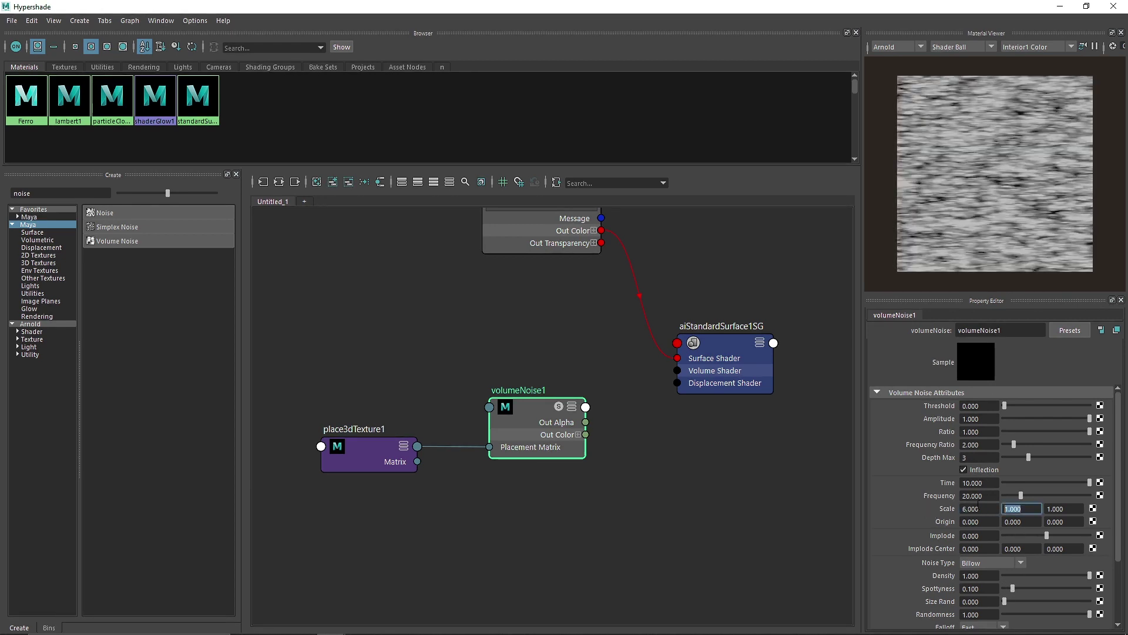
text(6)
key(Return)
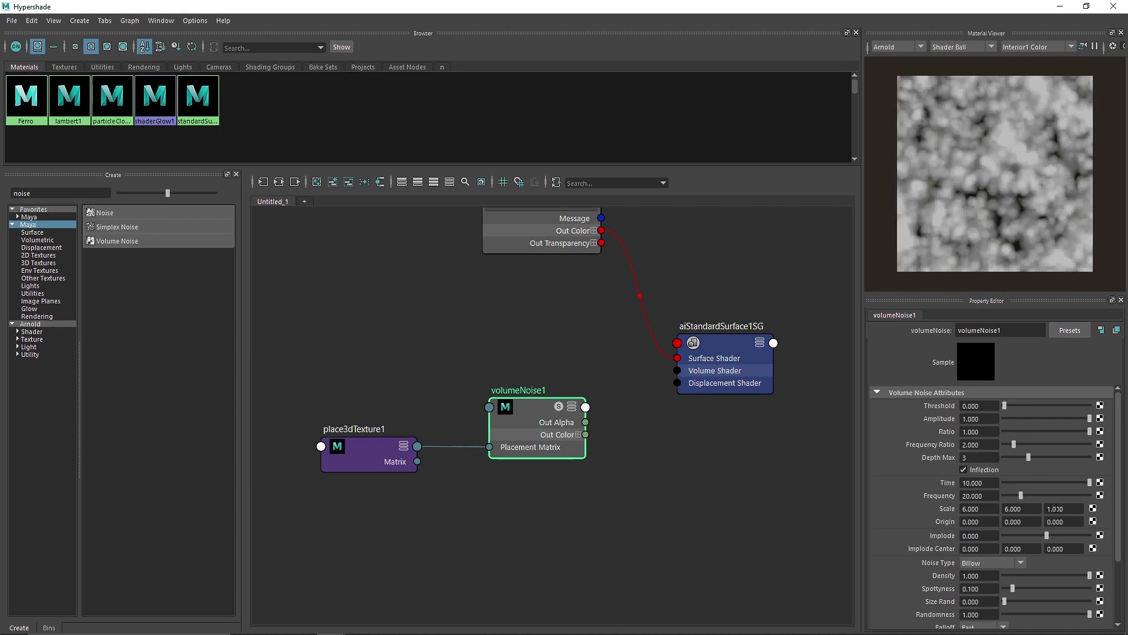
click(1055, 509)
text(6)
key(Return)
drag(1049, 534, 974, 536)
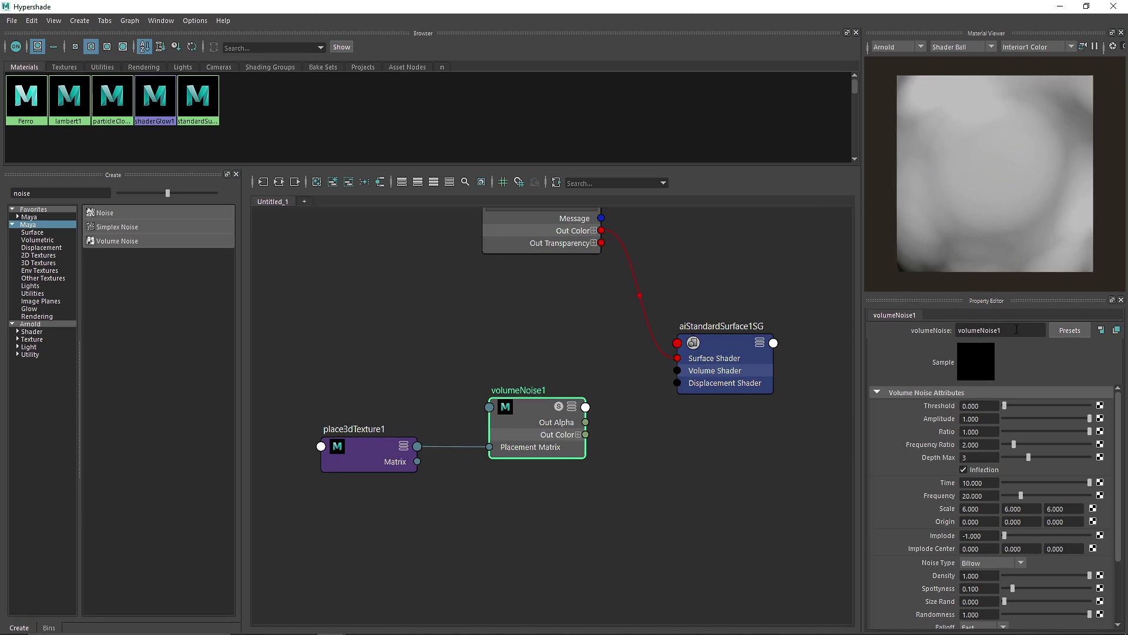
Try connecting the volume noise's Out Color to the shading group's Displacement Shader and disconnect it again
drag(585, 434, 690, 385)
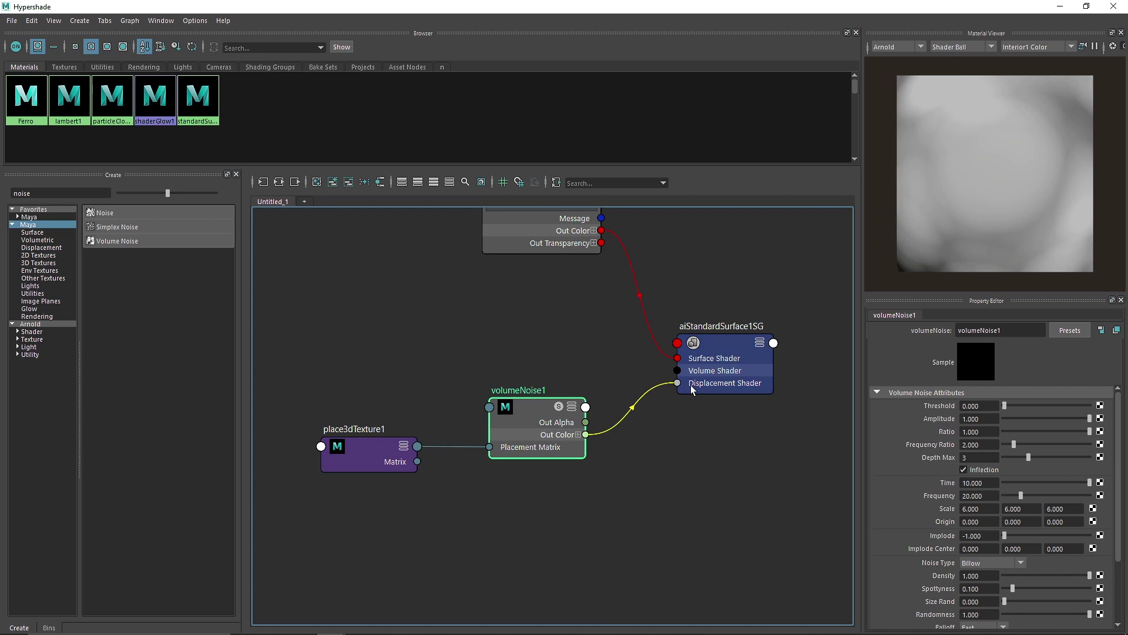
click(558, 349)
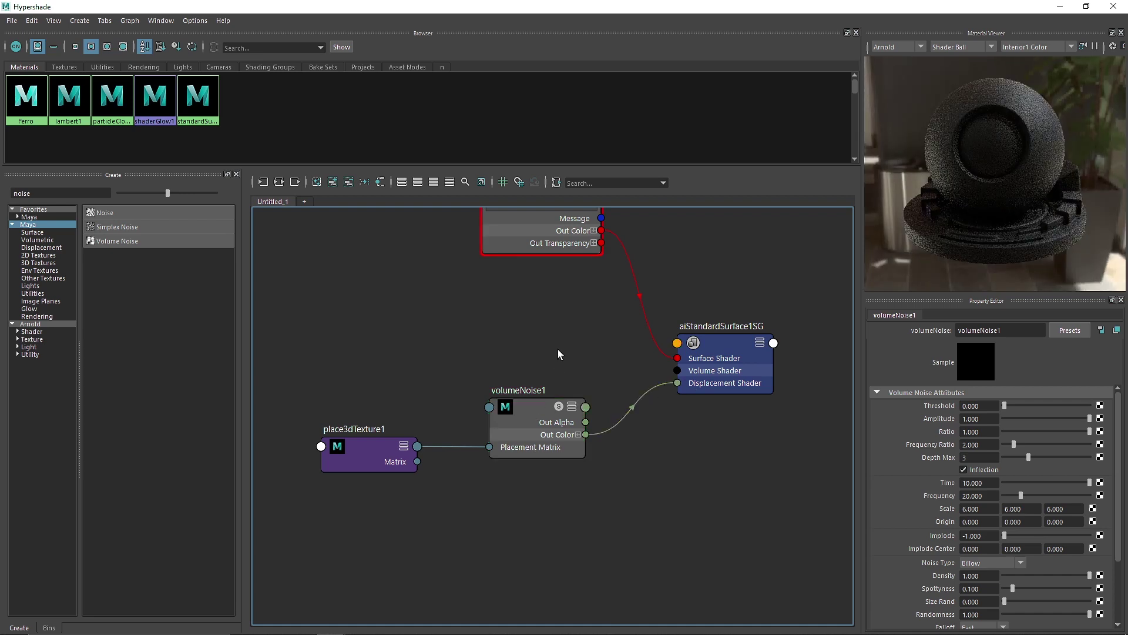
drag(558, 349, 548, 411)
drag(667, 385, 647, 420)
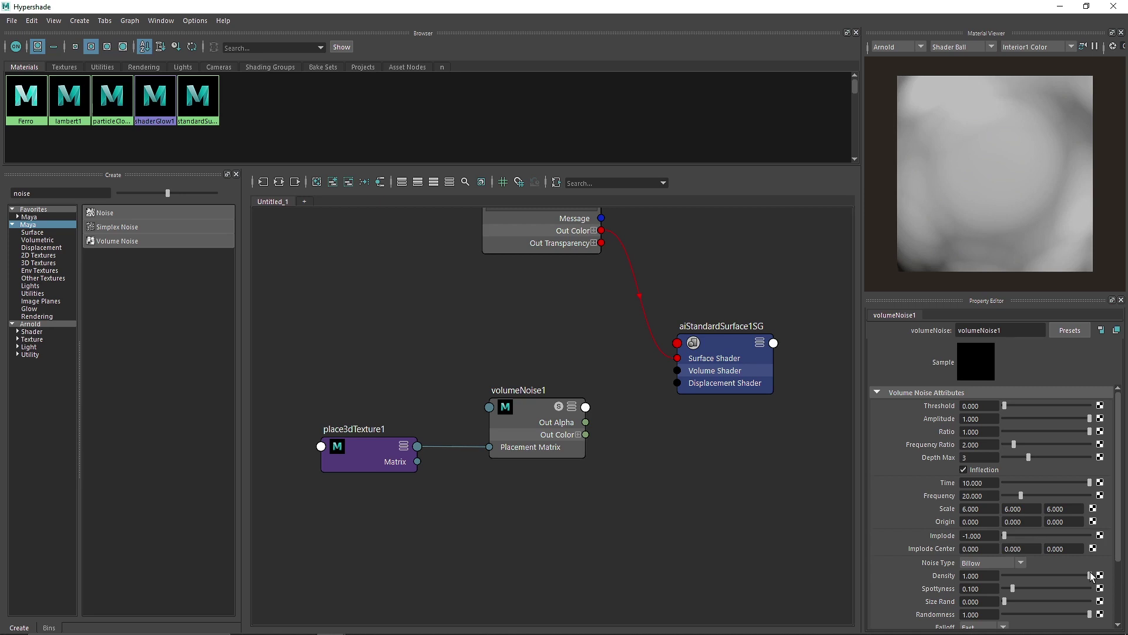
Set the volume noise's density to 0.3 and connect its Out Color to the shading group's Displacement Shader
drag(1091, 576, 911, 574)
text(0.3)
key(Return)
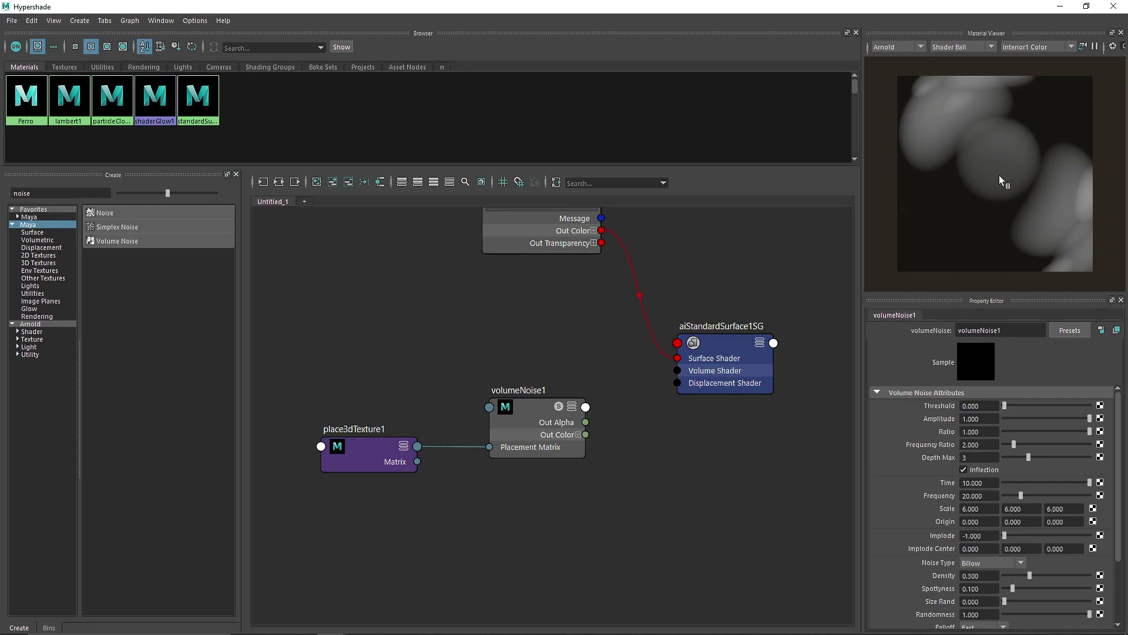
drag(586, 434, 677, 384)
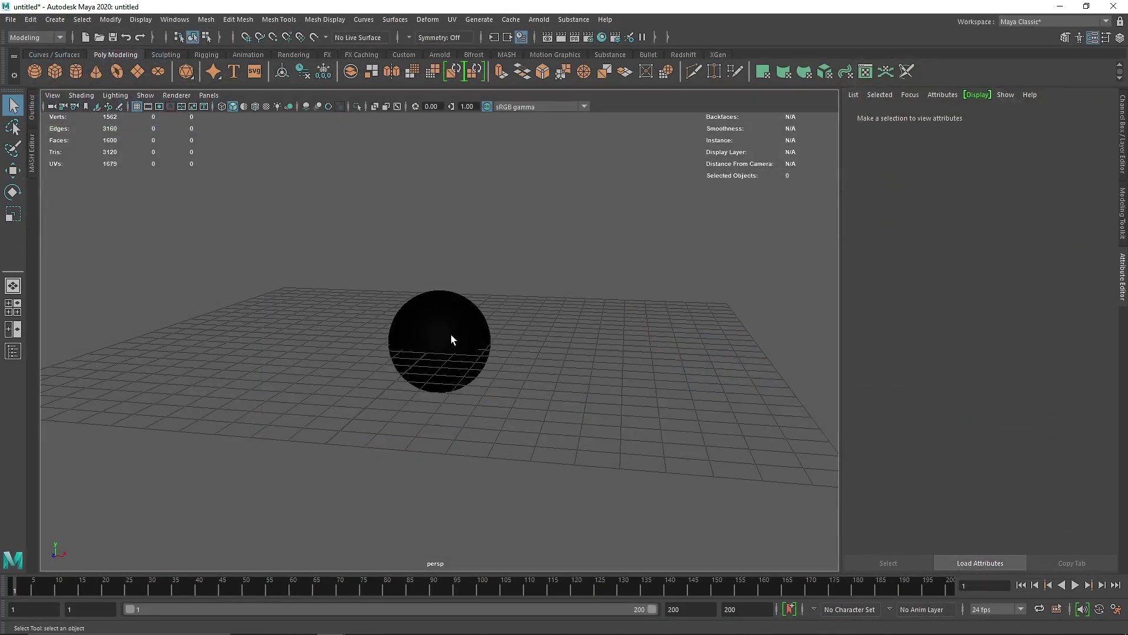
click(450, 333)
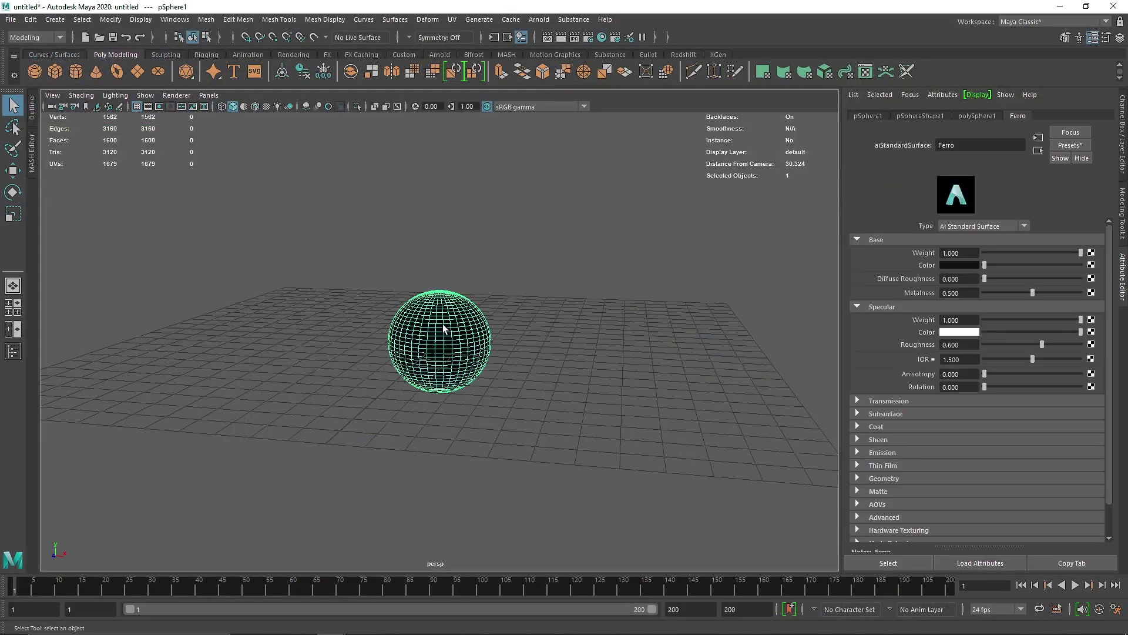
Create a camera and move it back along the Z axis to about 20.5 cm from the origin
click(56, 19)
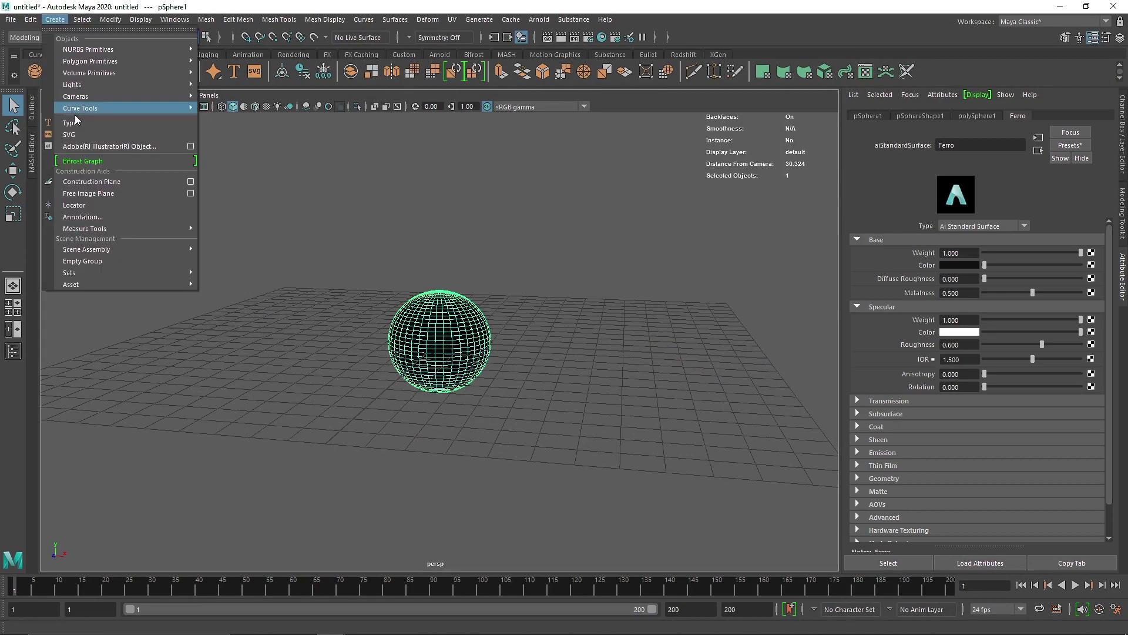
mouse_move(118, 101)
click(213, 98)
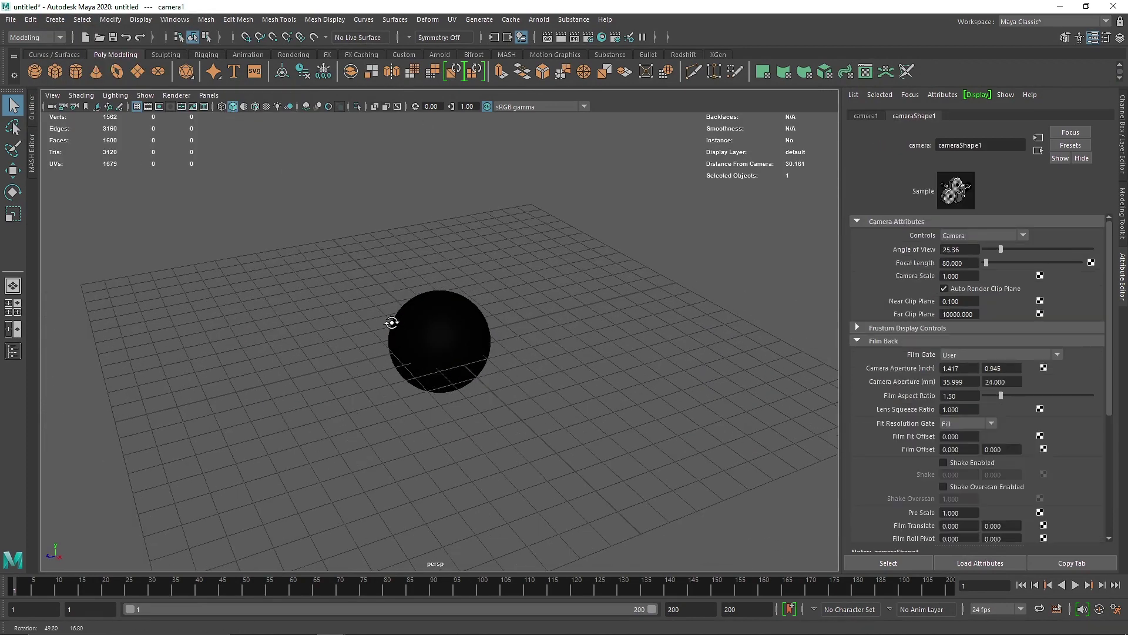
key(w)
drag(400, 346, 201, 391)
key(ctrl+z)
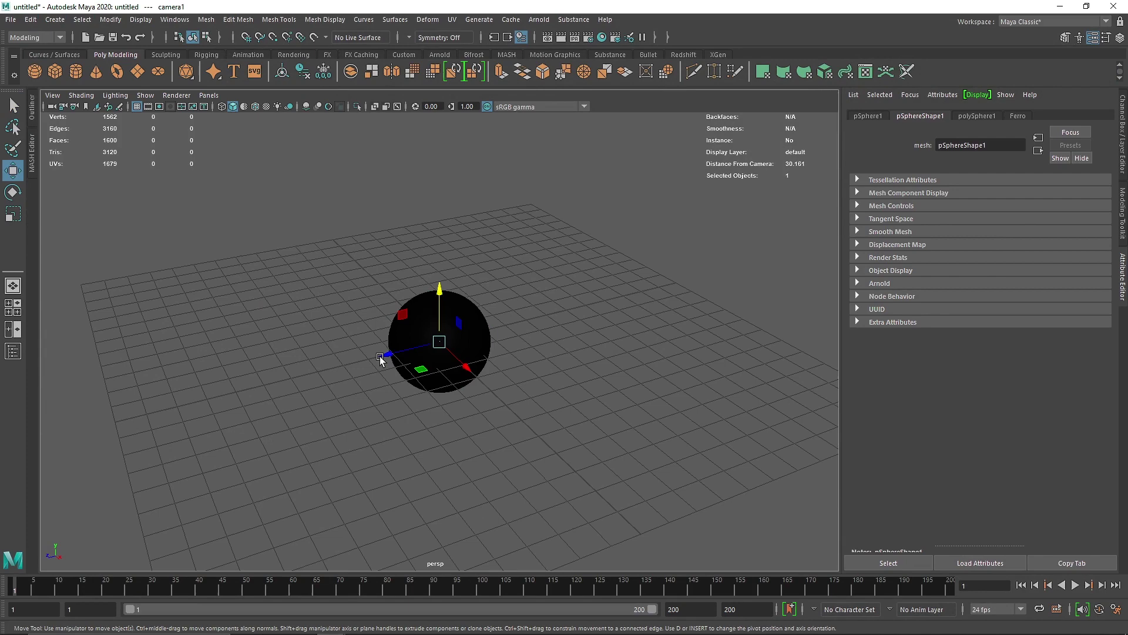
drag(380, 356, 144, 411)
scroll(147, 408, down, 4)
alt+middle_drag(146, 408, 230, 389)
drag(347, 365, 163, 412)
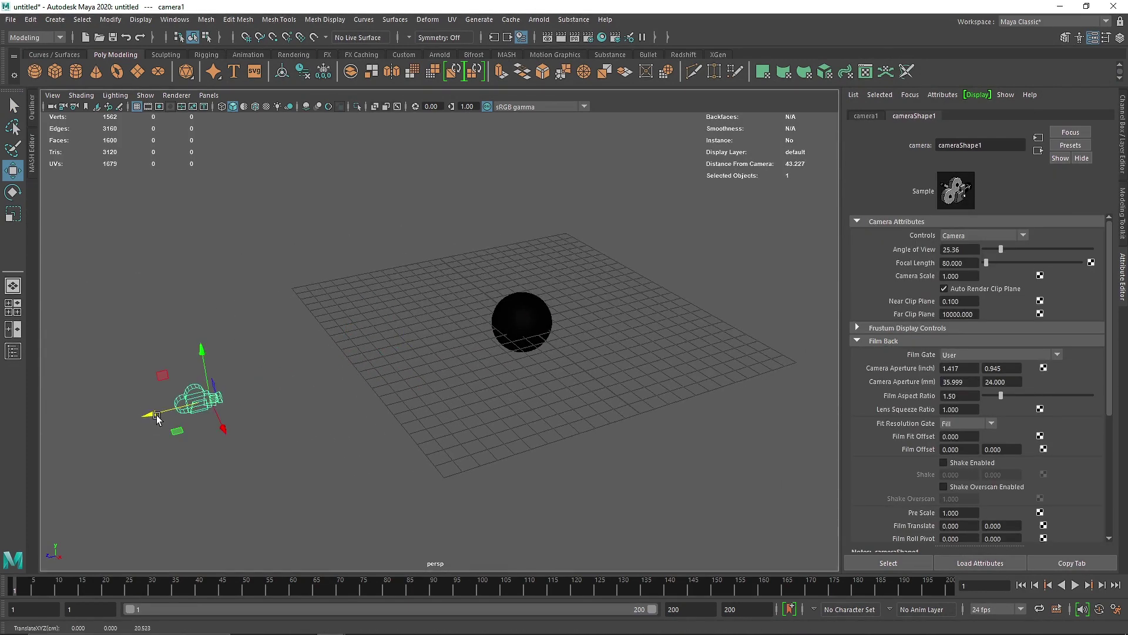
Set the render image size to the 1024 x 1024 preset and choose the output image format
click(589, 37)
scroll(707, 364, down, 5)
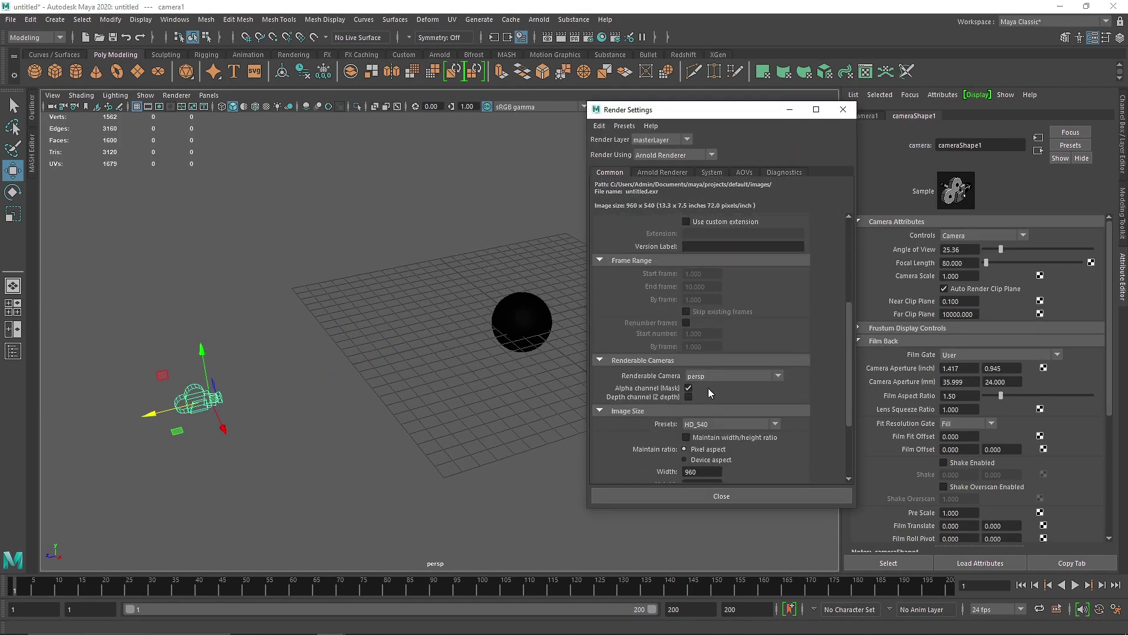
click(714, 423)
click(711, 448)
scroll(764, 393, up, 5)
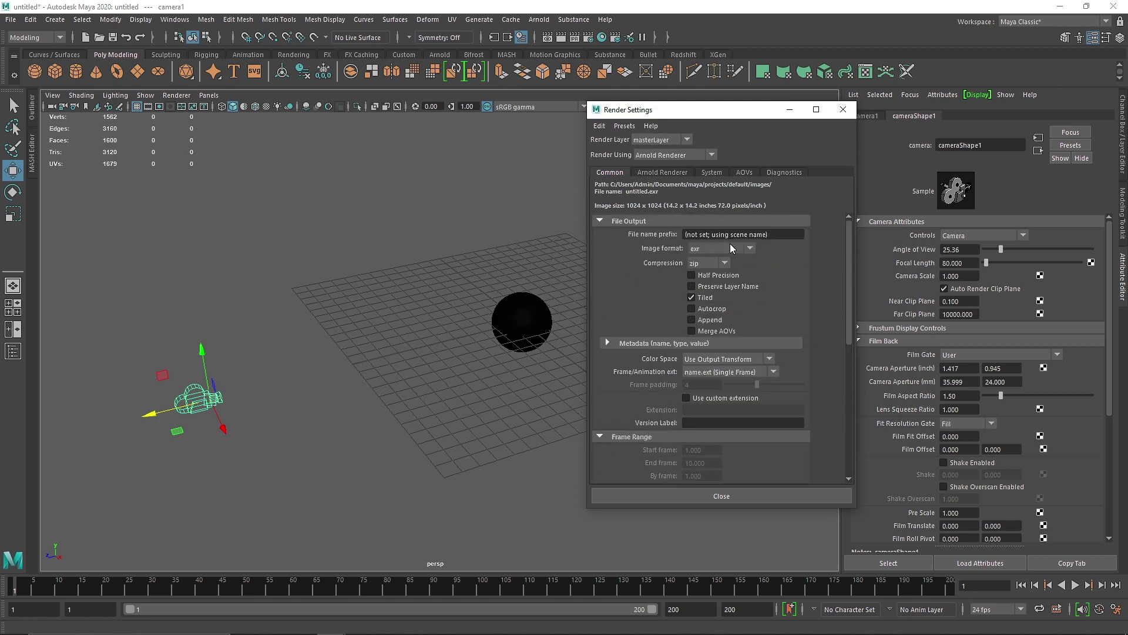
click(728, 248)
click(720, 268)
Set the Arnold render device to GPU and the Camera (AA) samples to 10
click(710, 172)
click(705, 198)
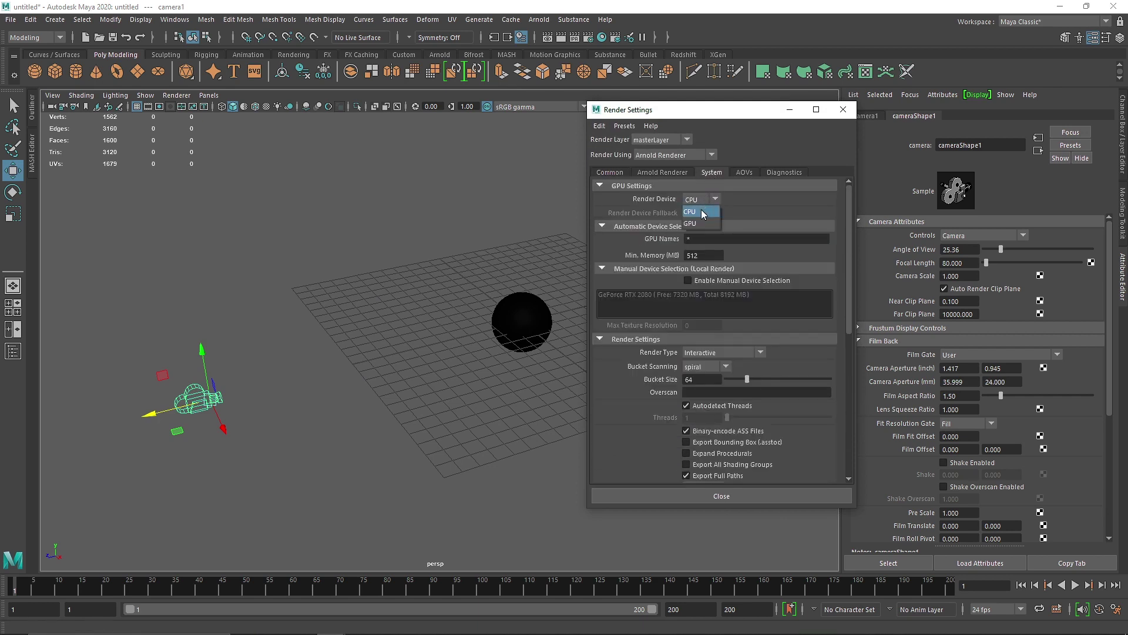
click(699, 219)
click(668, 174)
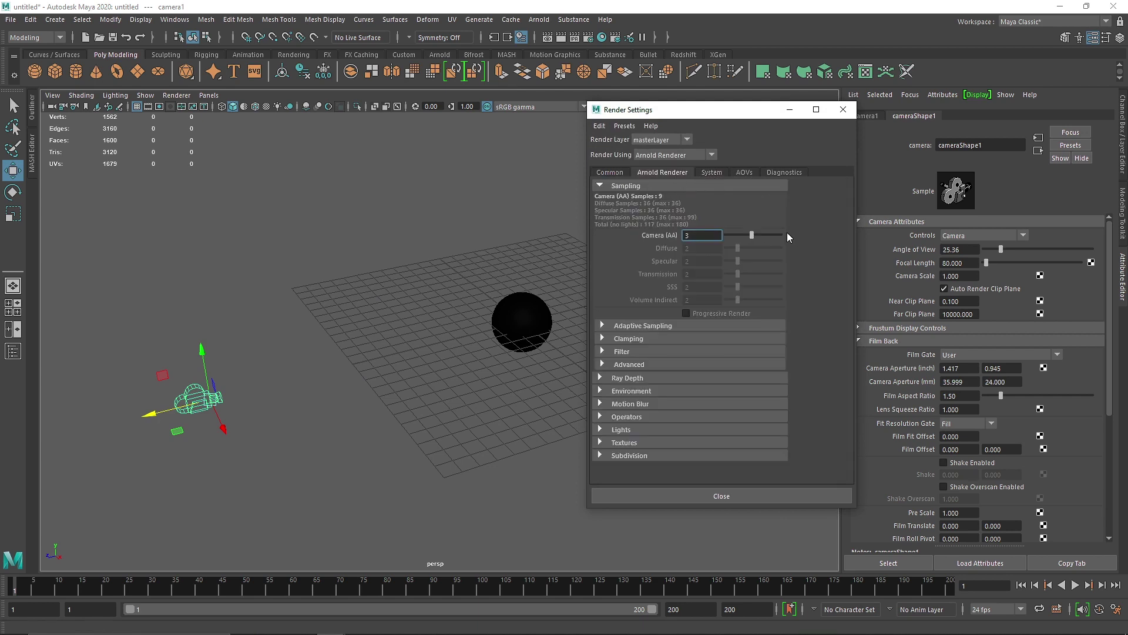
text(10)
key(Return)
click(842, 110)
Look through camera1 in the viewport and display its resolution gate
click(209, 95)
mouse_move(276, 105)
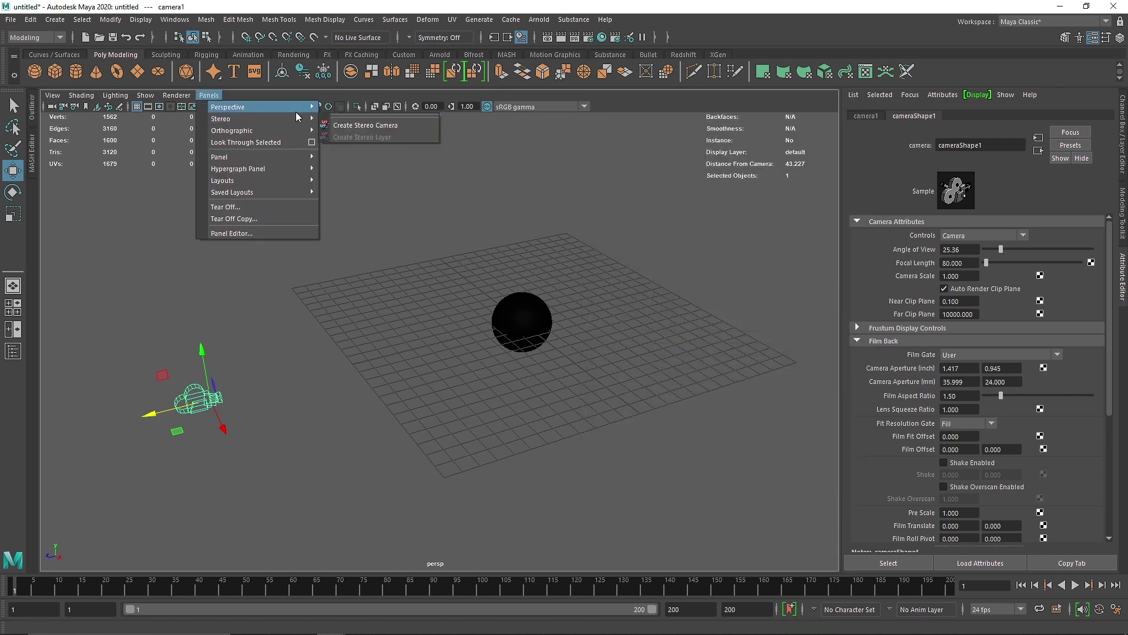
click(349, 114)
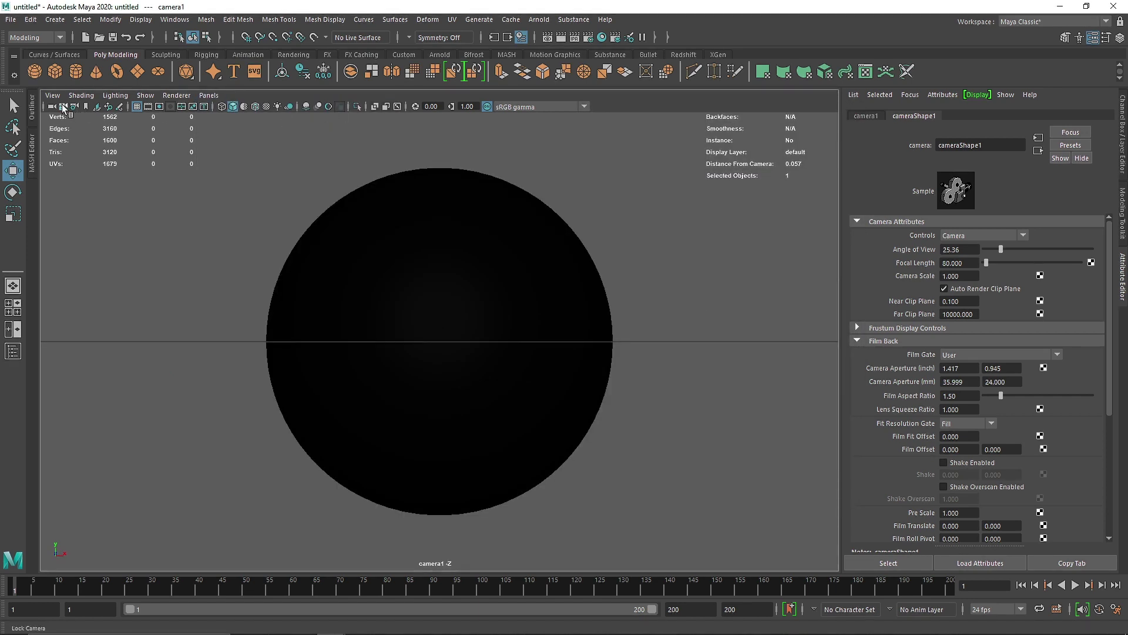
click(159, 107)
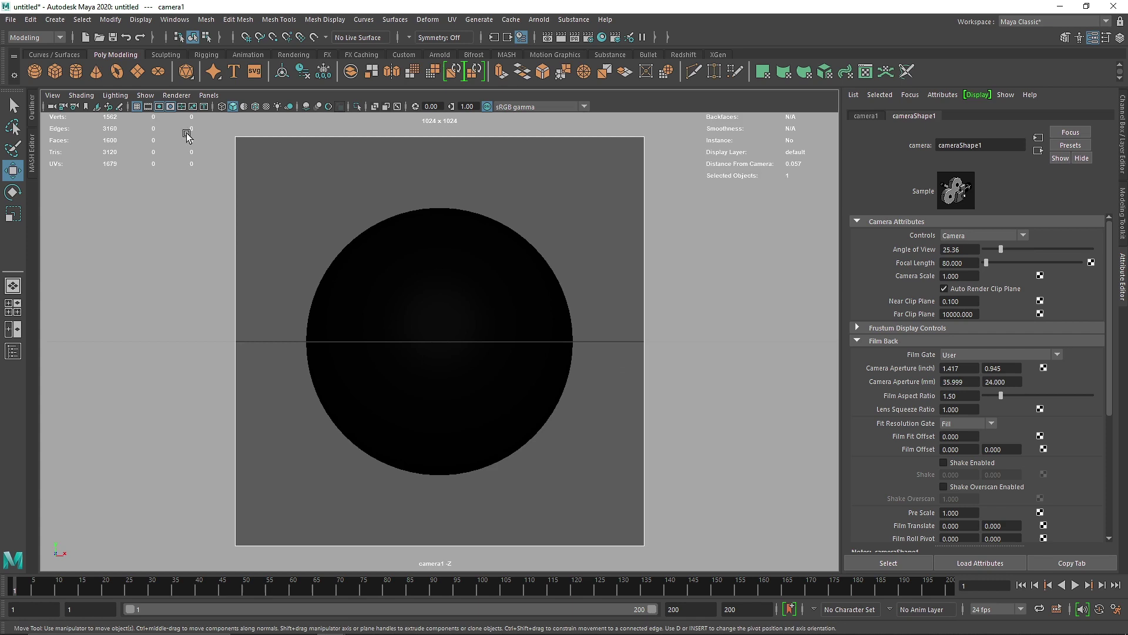
Set camera1's Translate Z to 22 and deselect the camera
click(1121, 126)
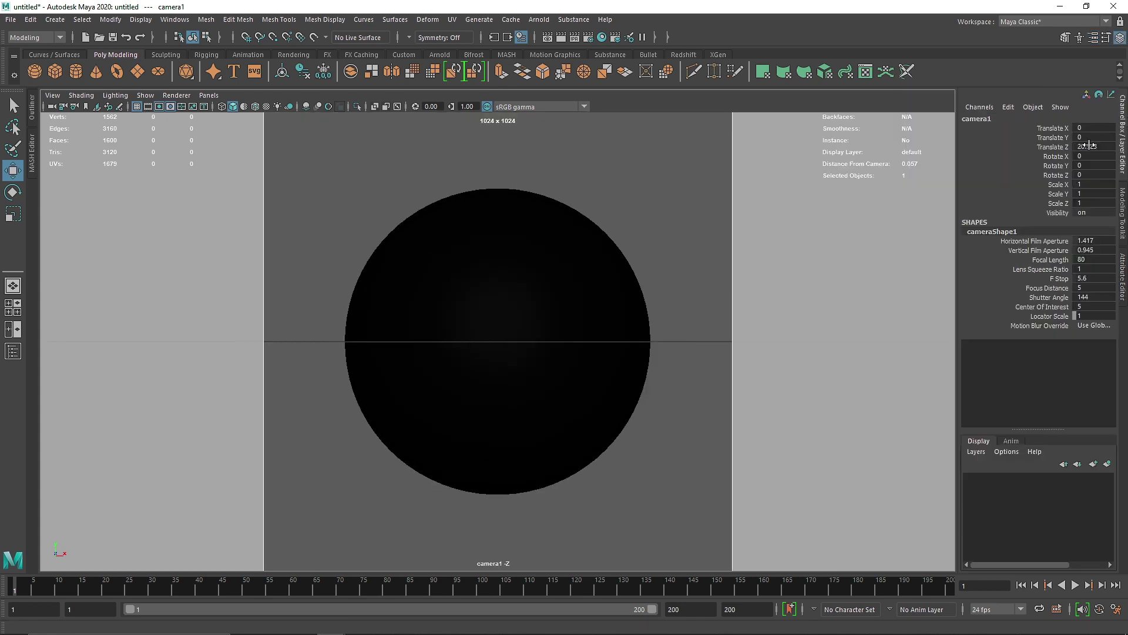
double_click(1089, 145)
key(Return)
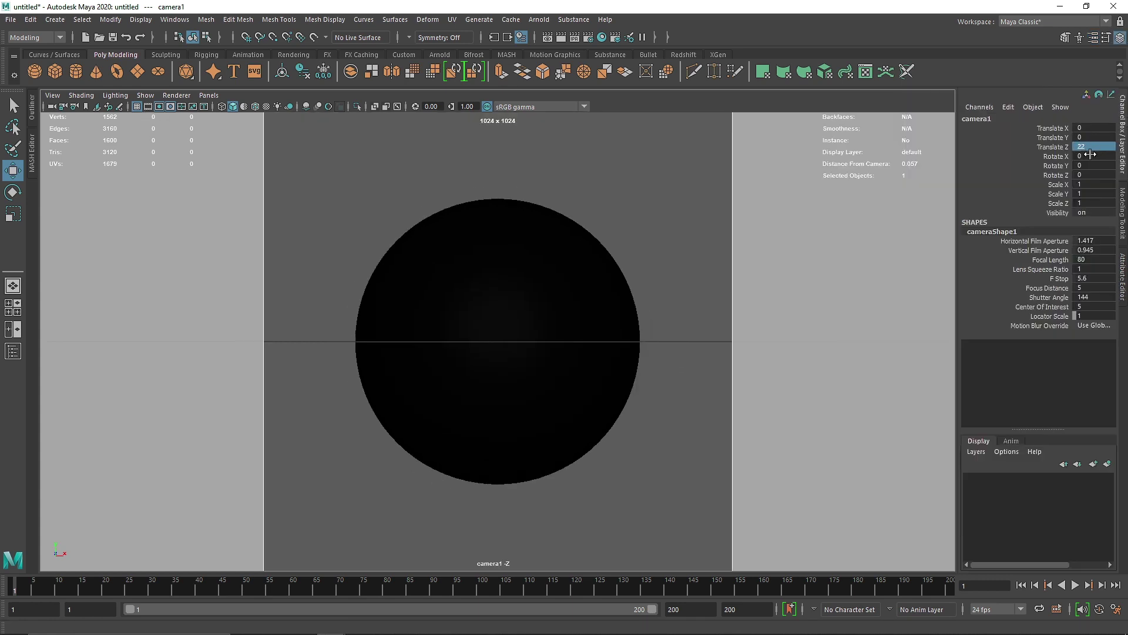
click(394, 143)
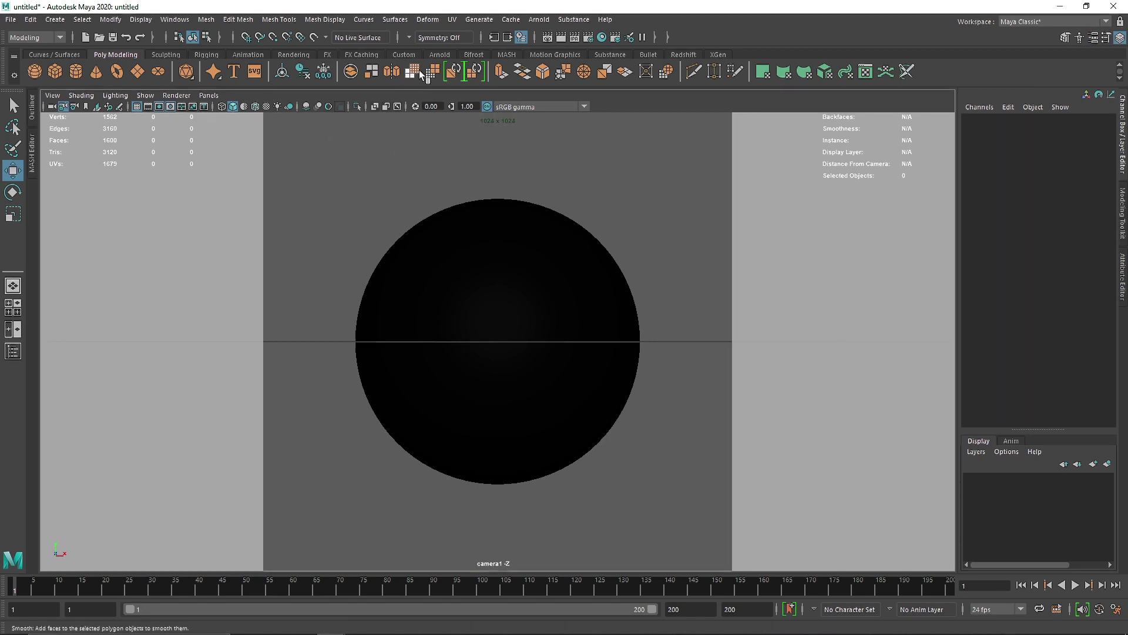
Show the list of scene objects and select the HDR light to inspect its attributes
click(440, 54)
click(29, 109)
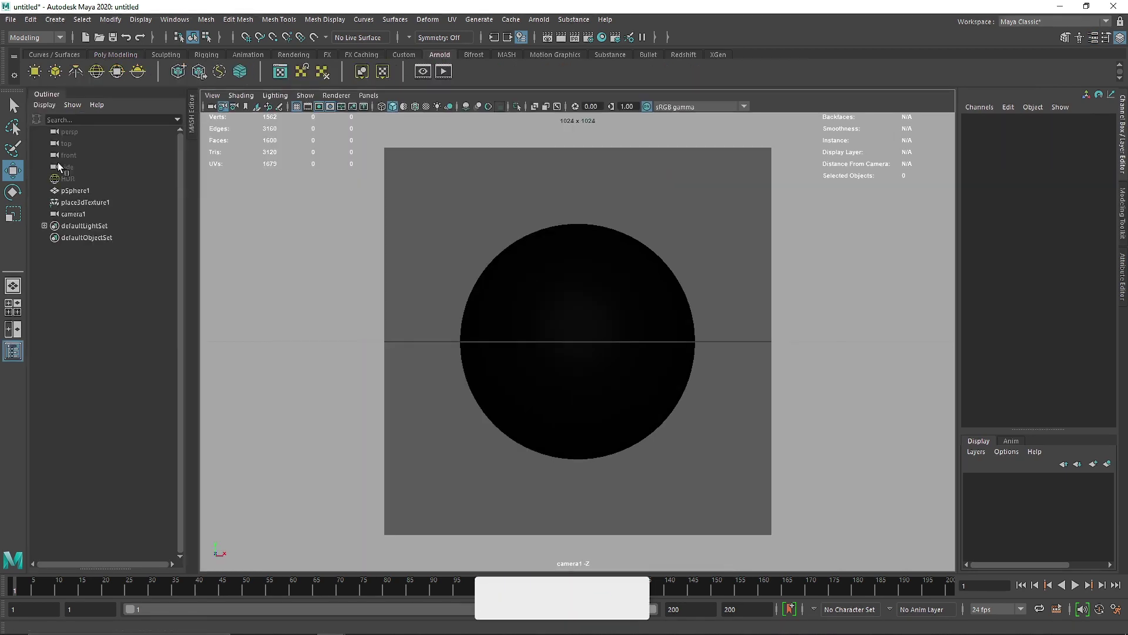
click(77, 177)
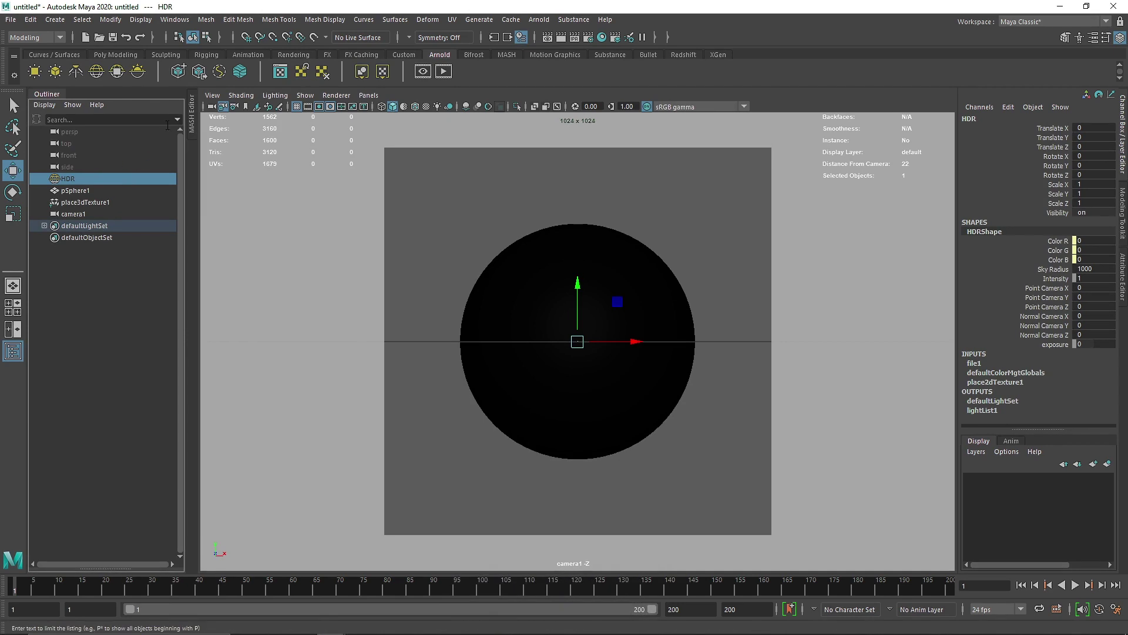
Open the Arnold RenderView beside the camera viewport, narrow its pane, and run a live render of the displaced sphere
click(442, 71)
click(539, 95)
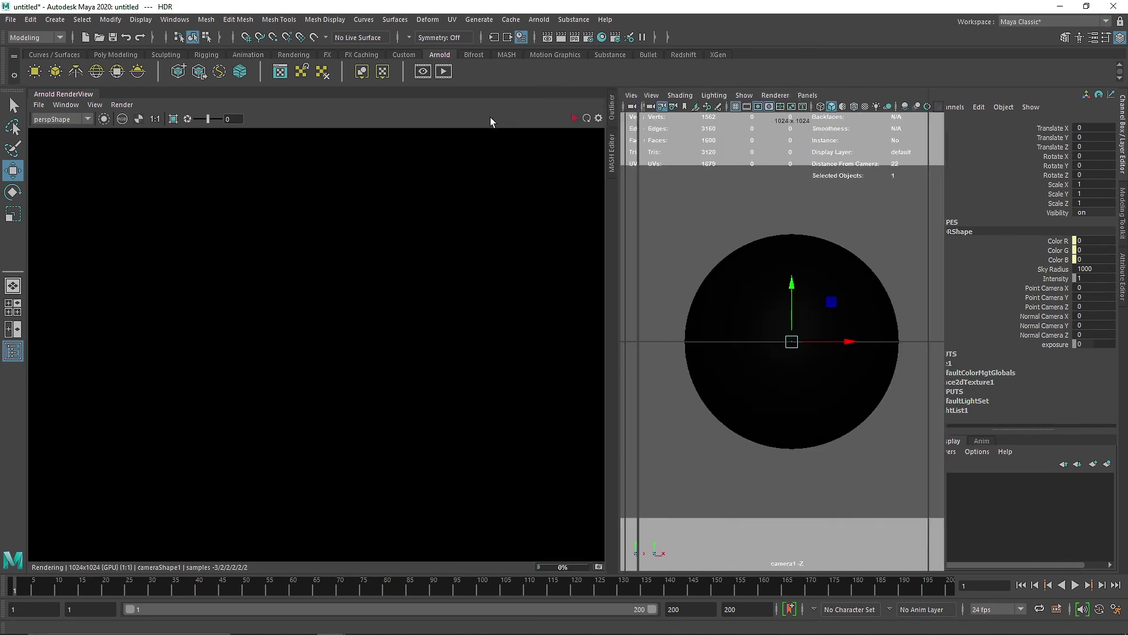
click(593, 118)
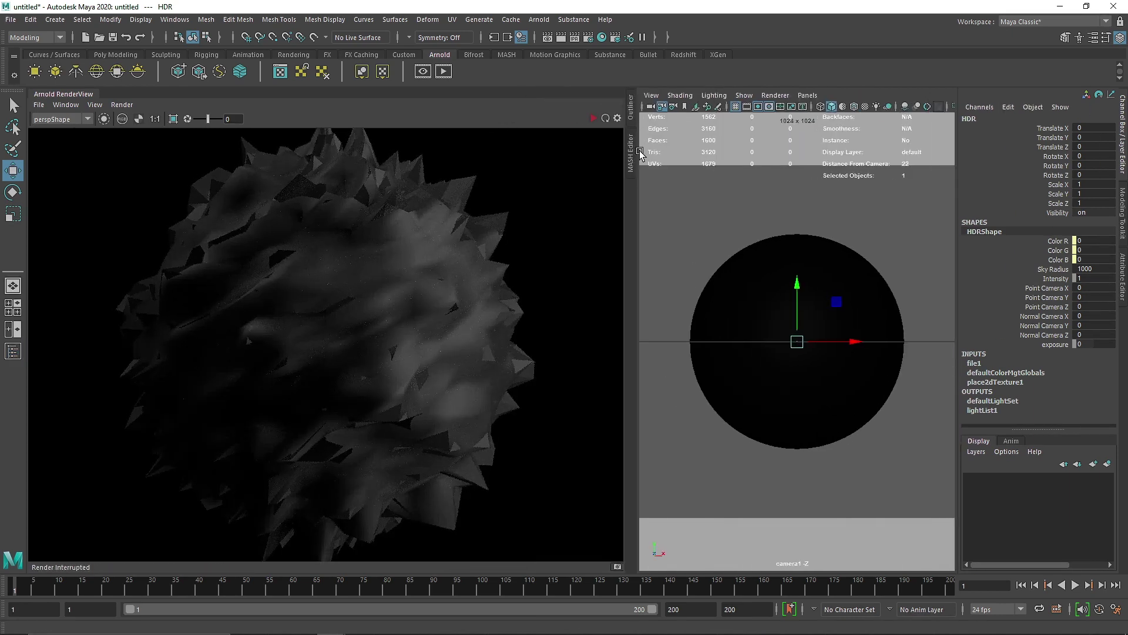
drag(636, 151, 488, 161)
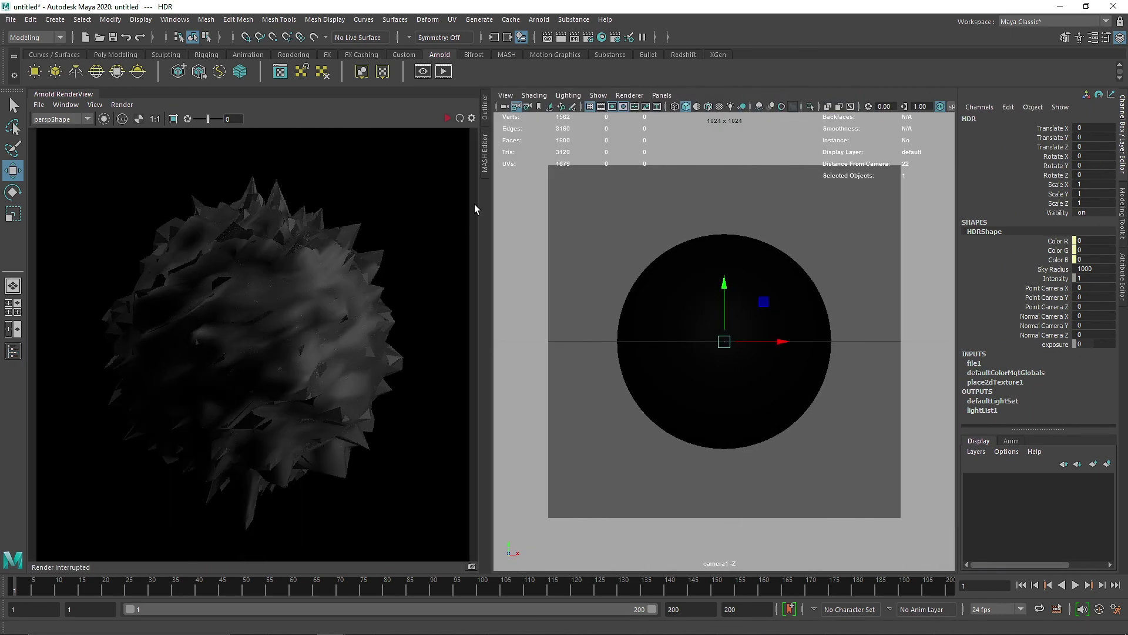
click(442, 119)
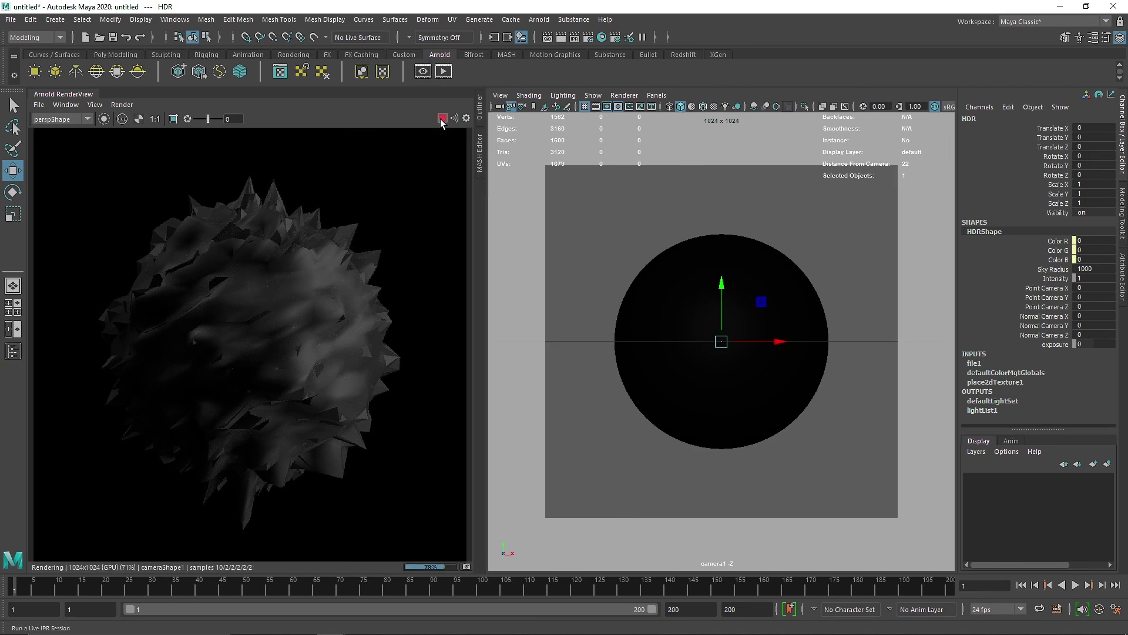
Set the sphere's Ferro material specular roughness to 0.4 and stop the live render
click(645, 295)
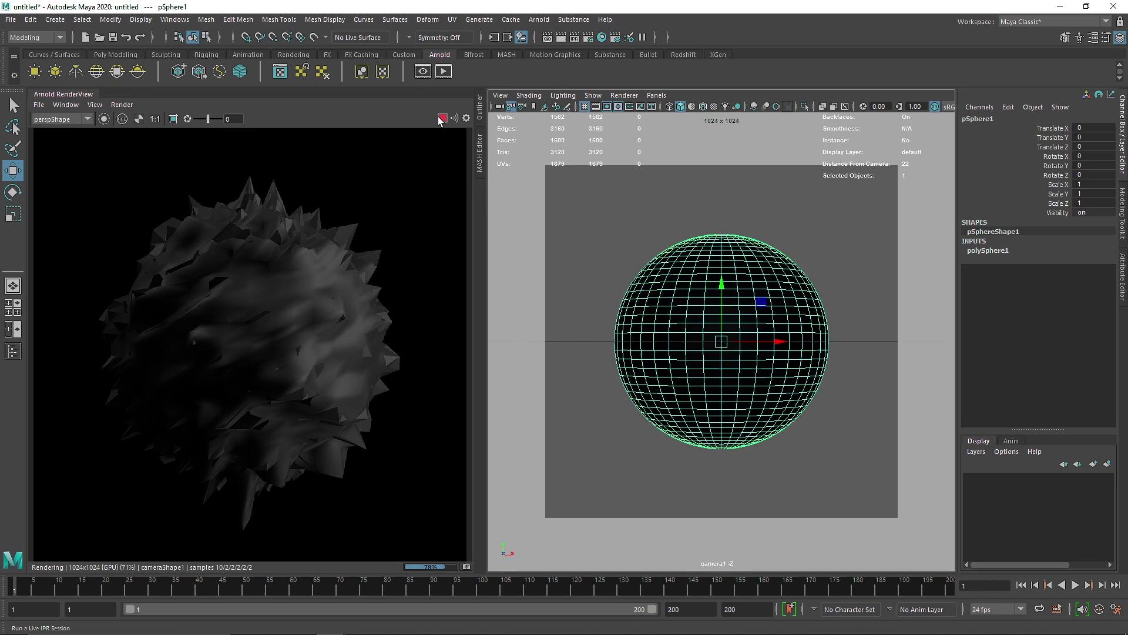
key(ctrl+a)
click(1019, 116)
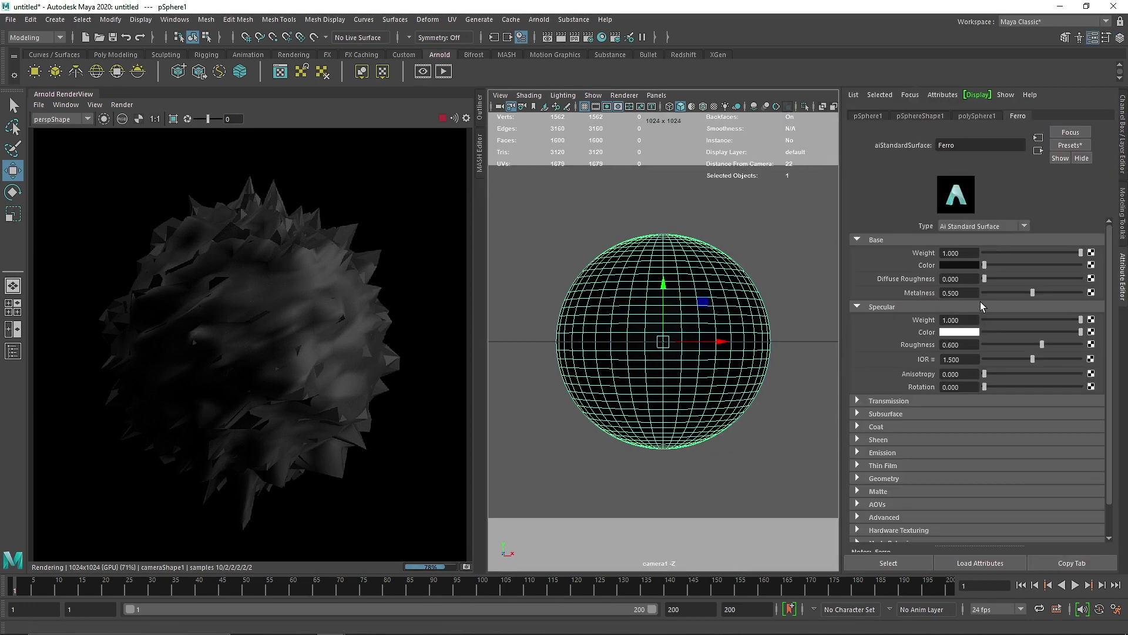
click(959, 344)
text(.4)
key(Return)
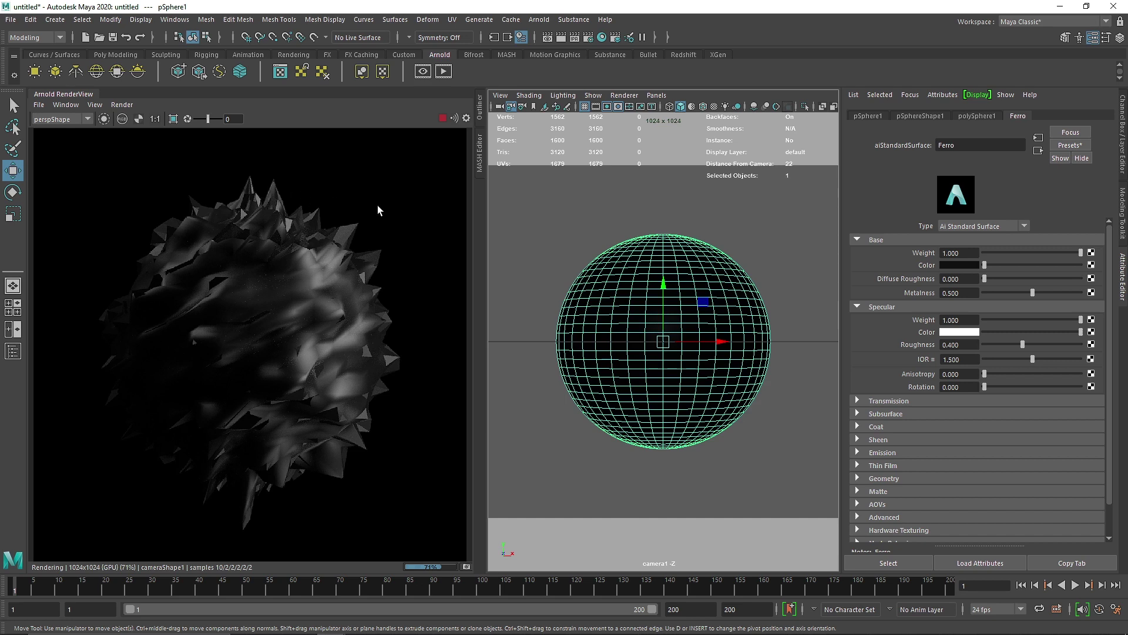
click(443, 118)
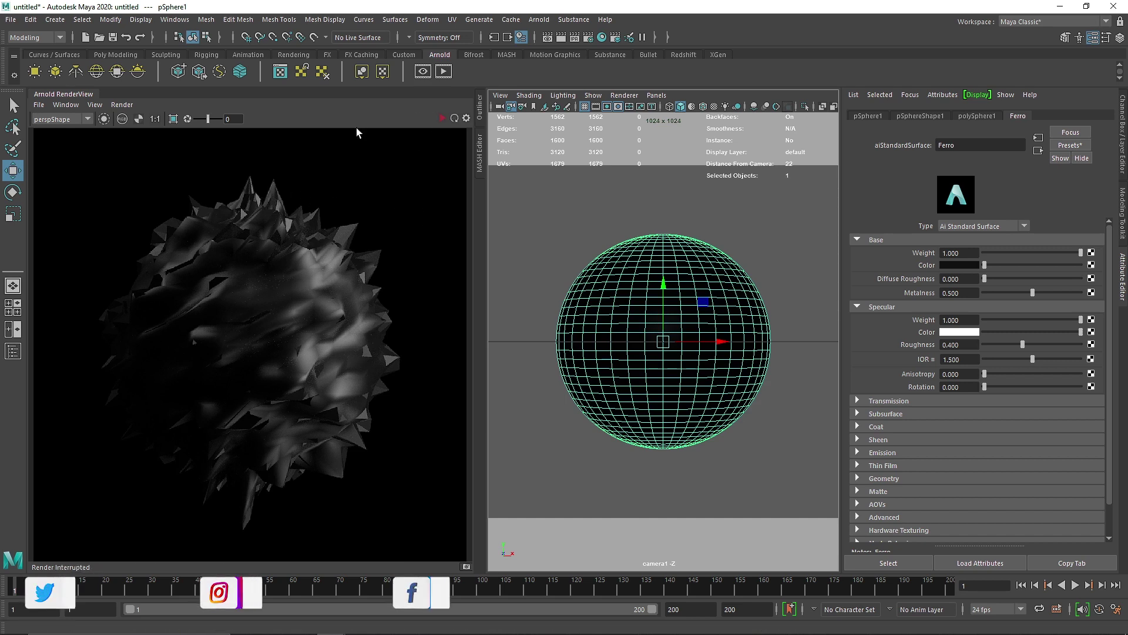
Set the sphere's axis and height subdivisions to 100 each and restart the live render
click(1122, 139)
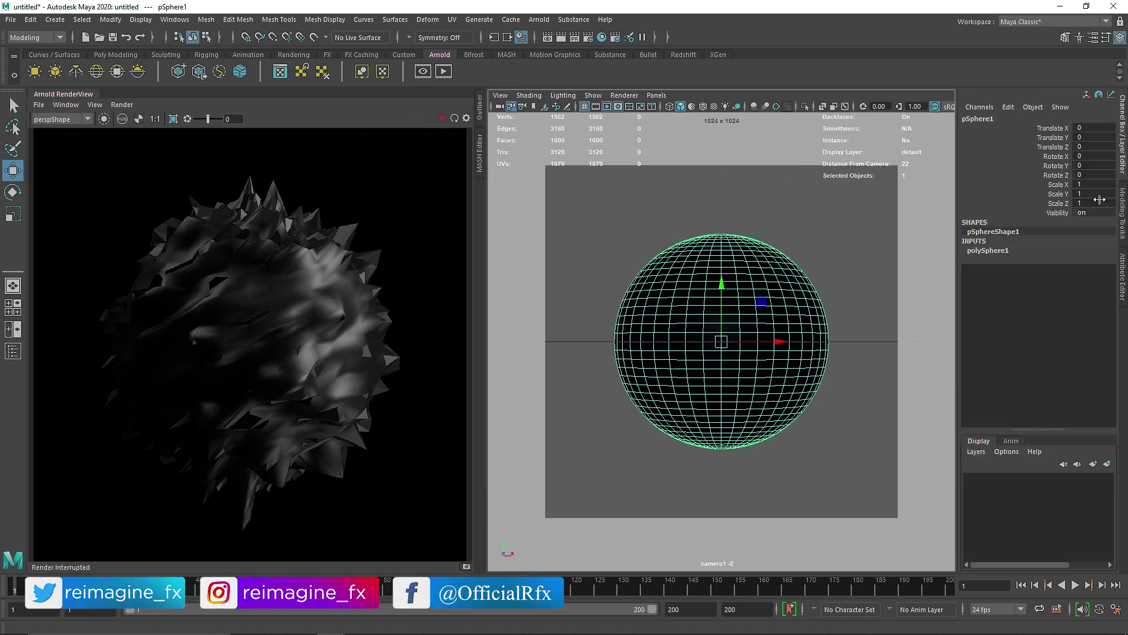
click(1005, 251)
click(1093, 268)
text(100)
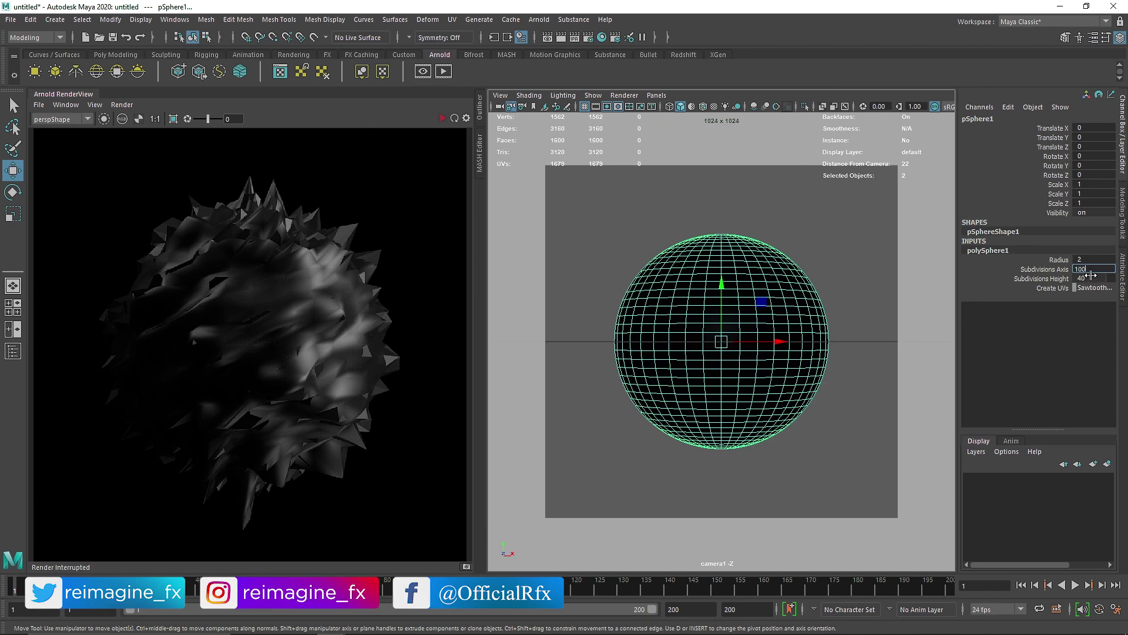
click(1090, 278)
text(100)
key(Return)
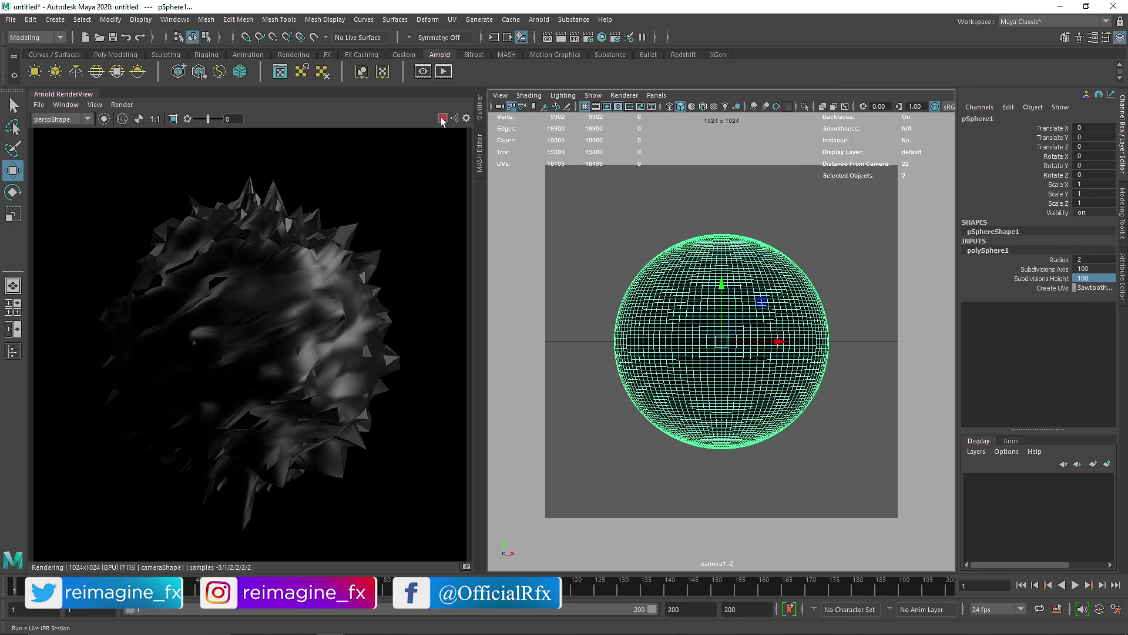
click(442, 118)
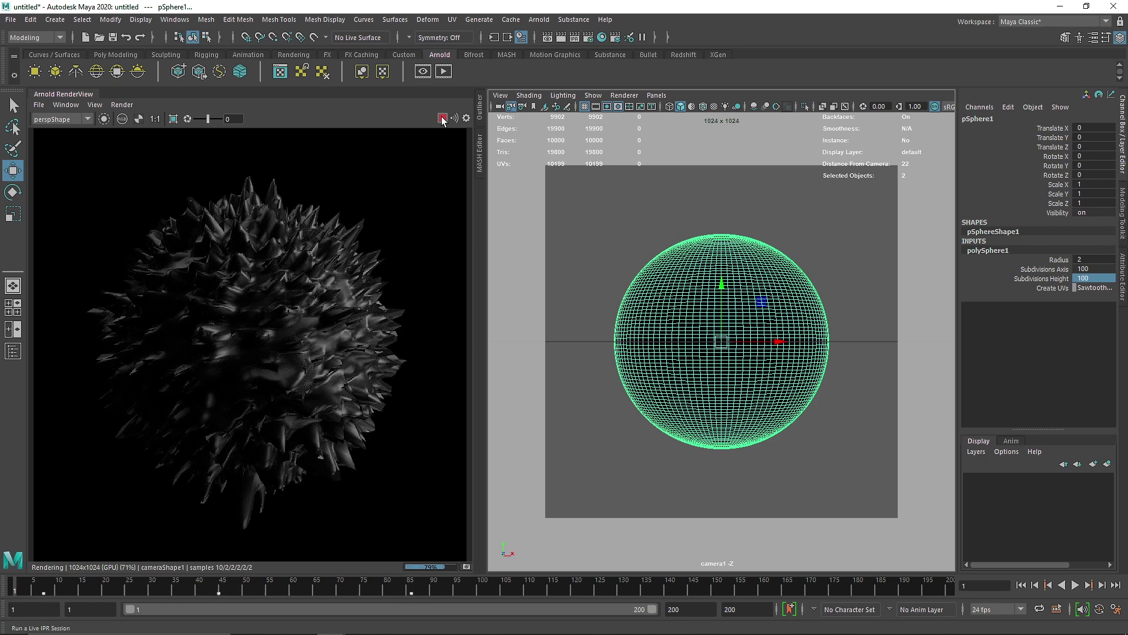
Stop the live render, set the sphere shape's Arnold subdivision type to linear, and restart the render
click(442, 118)
key(ctrl+a)
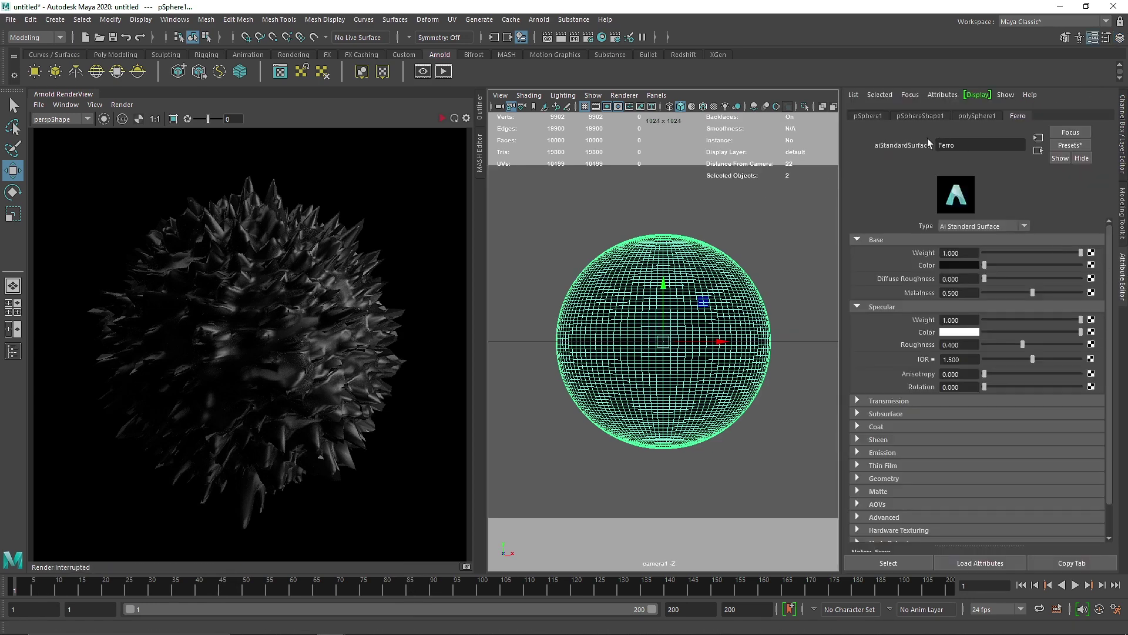
click(883, 281)
scroll(901, 453, down, 3)
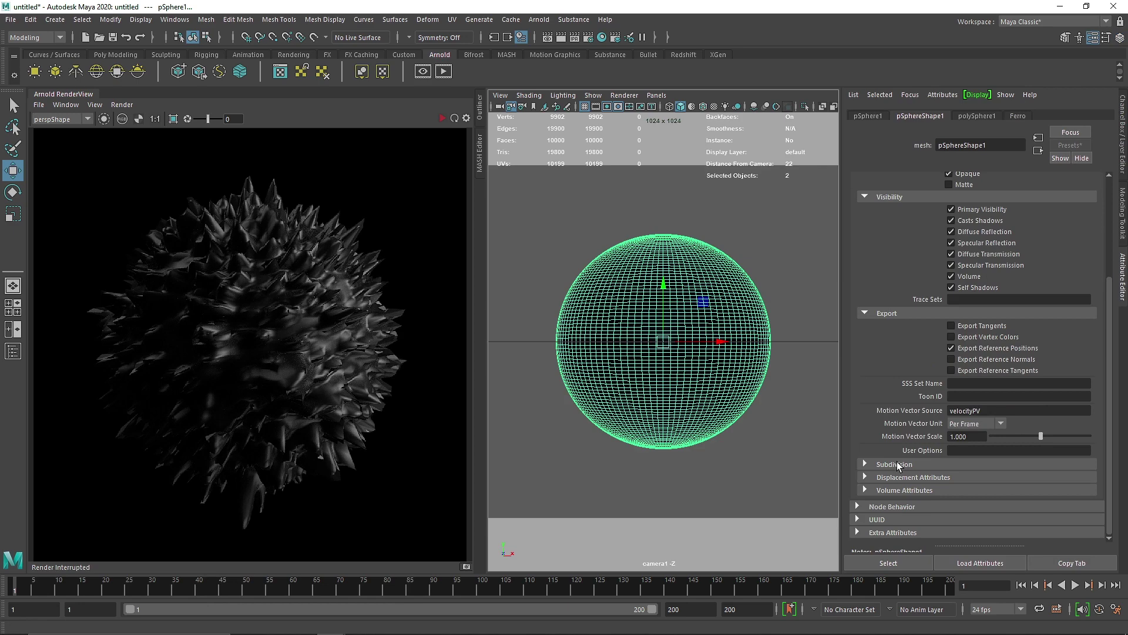
click(899, 464)
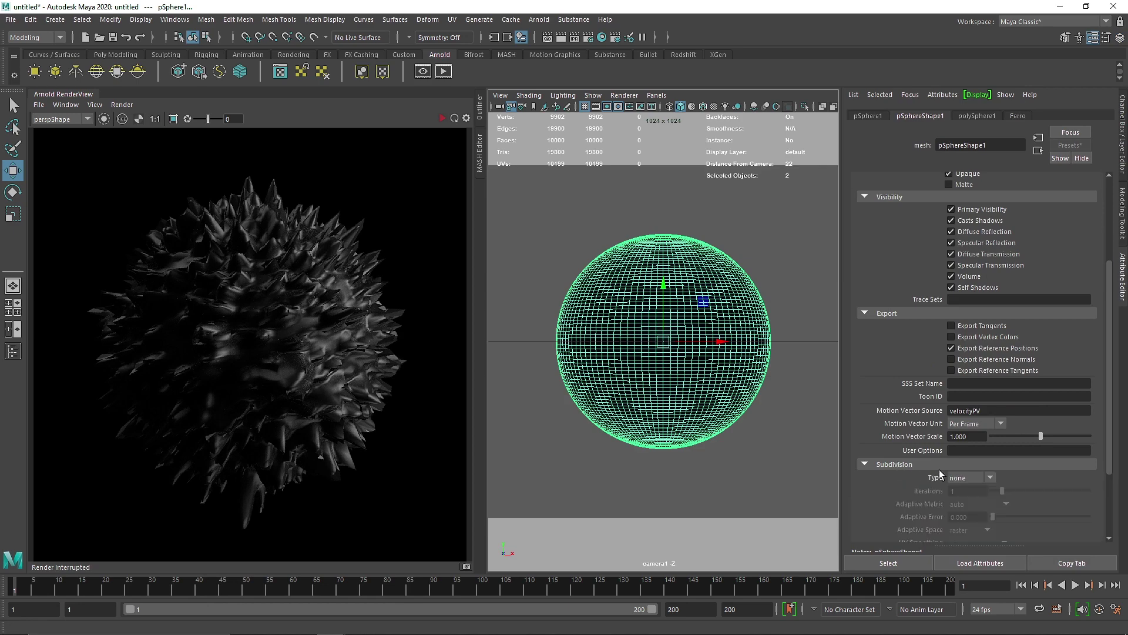
click(969, 478)
click(967, 514)
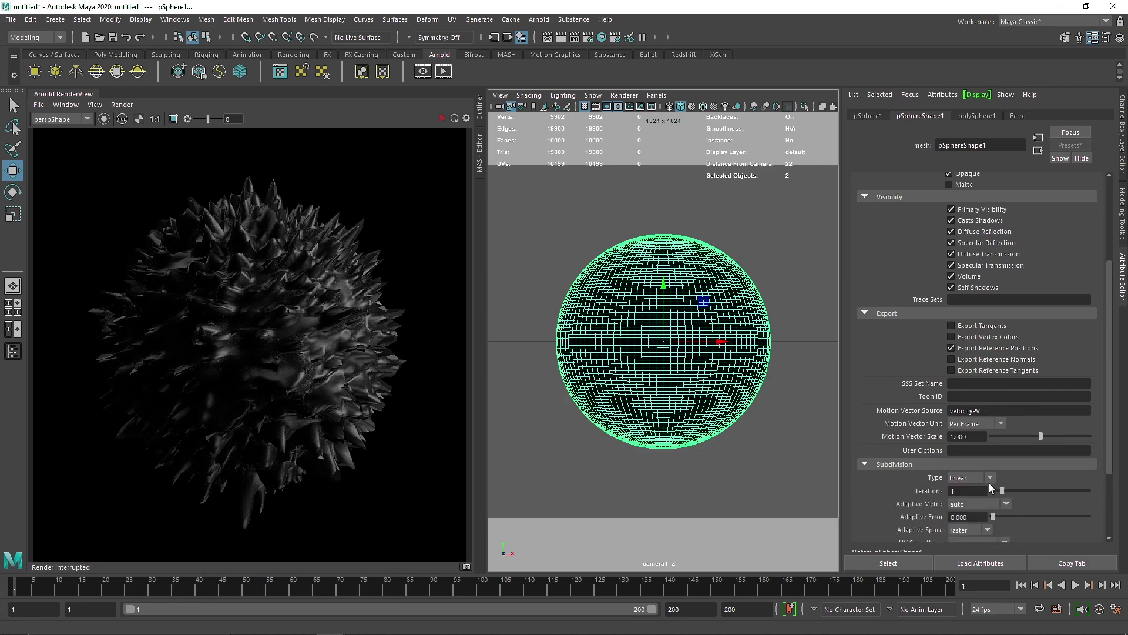
click(443, 119)
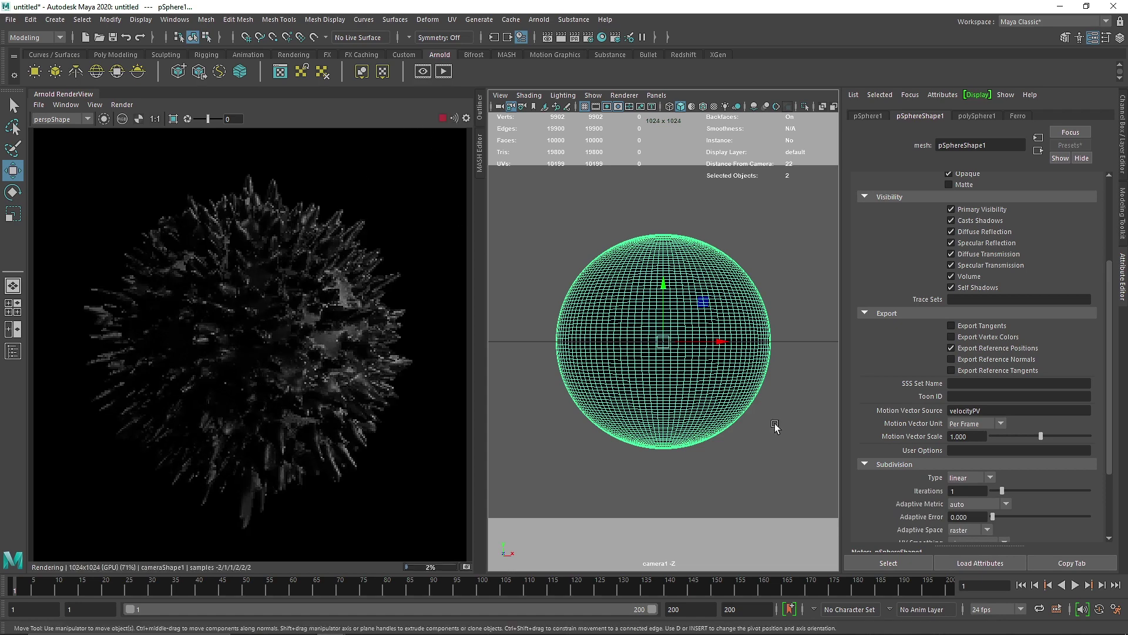
Set the sphere's Arnold subdivision iterations to 2, examine the rendered spikes up close, and stop the live render
scroll(269, 249, up, 3)
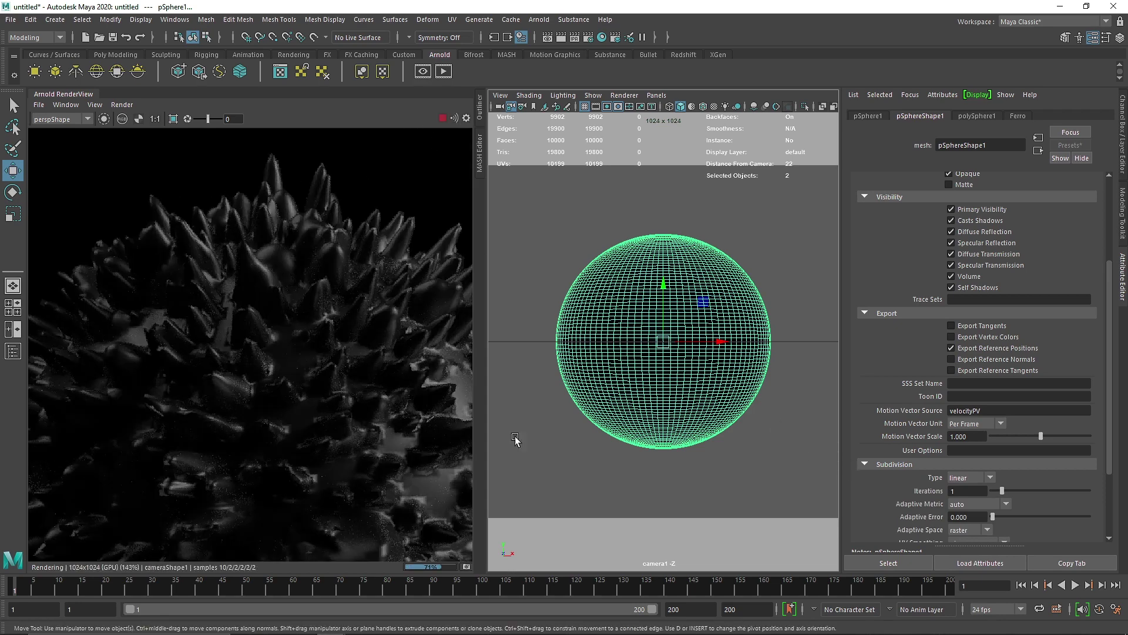
click(1010, 490)
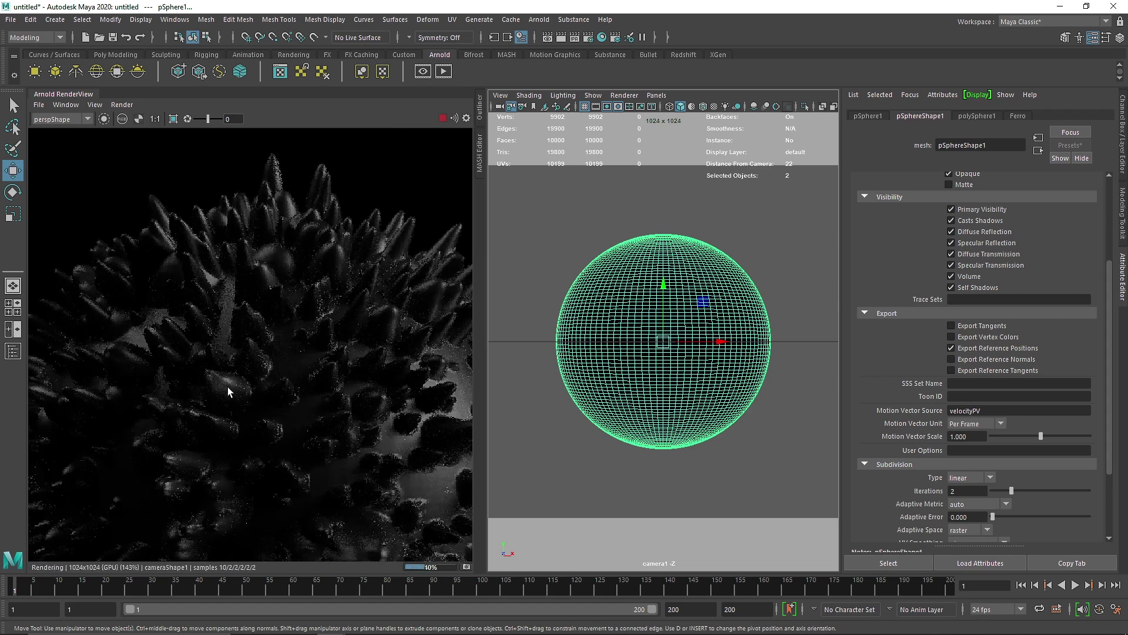
scroll(234, 386, down, 2)
key(f)
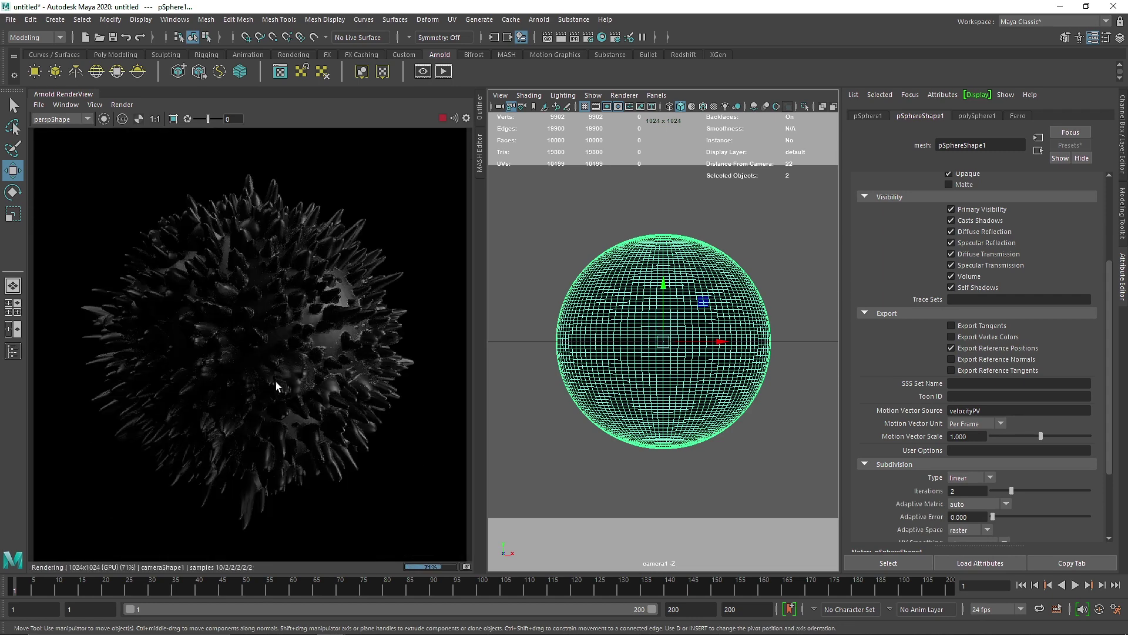
click(442, 118)
Open the volume noise that displaces the Ferro material, lower its density to about 0.17, and restart the live render
click(1017, 115)
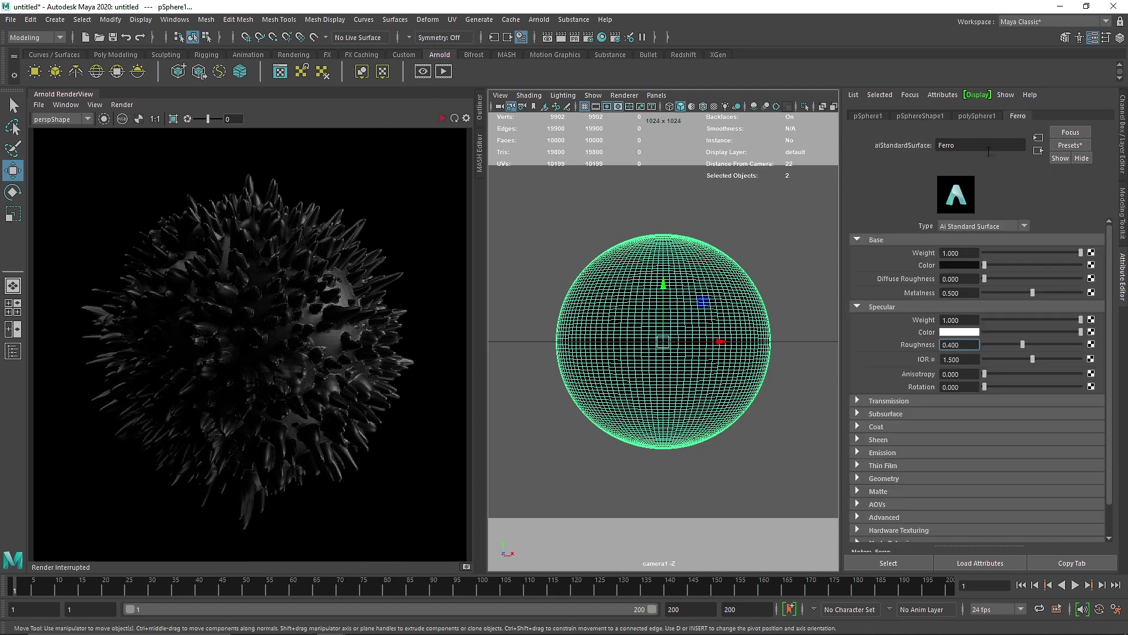
click(1038, 150)
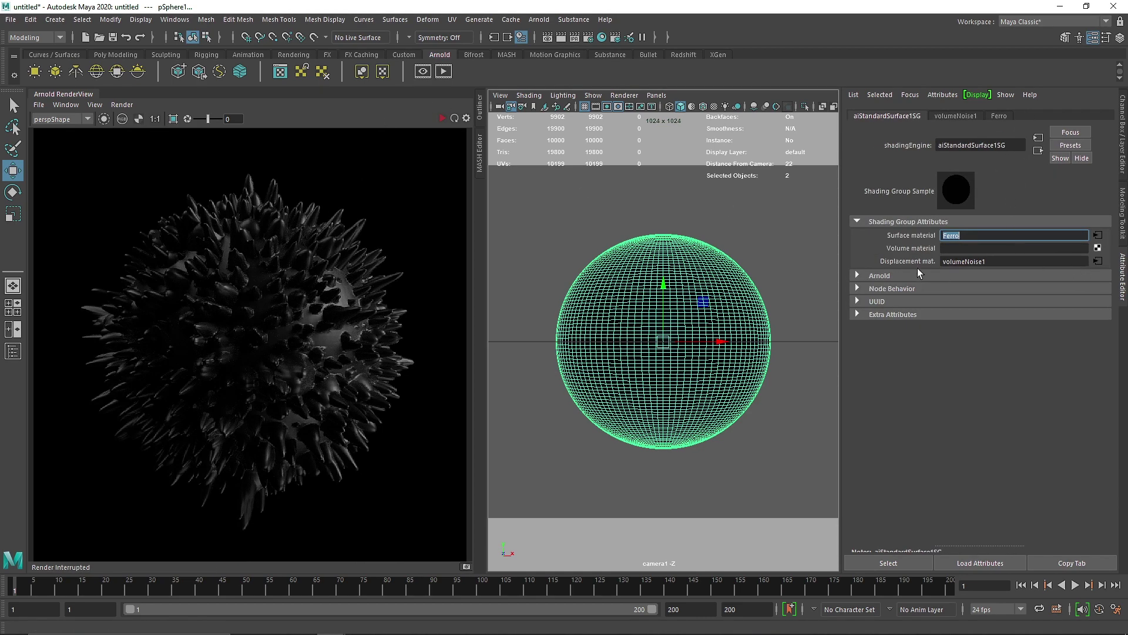
click(1098, 260)
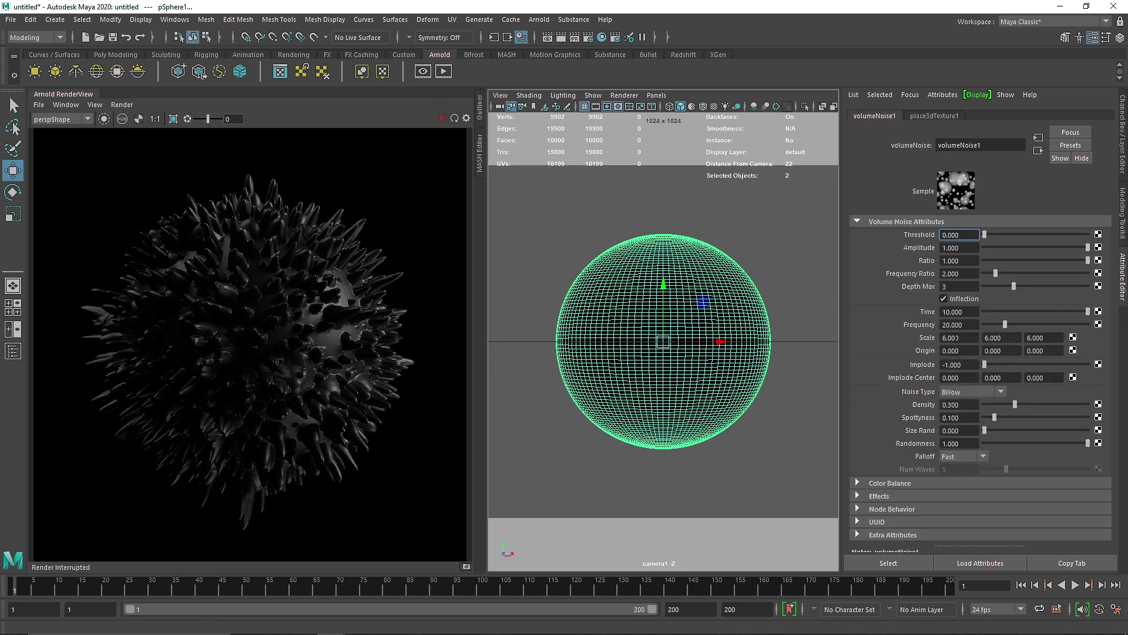
drag(1000, 403, 1004, 402)
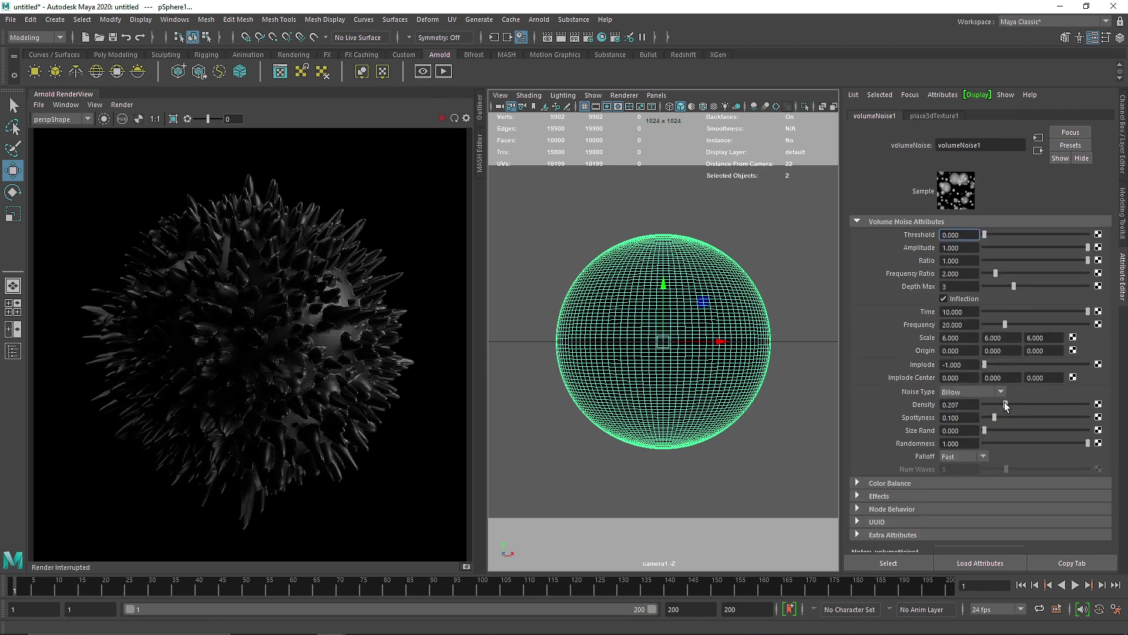
click(442, 118)
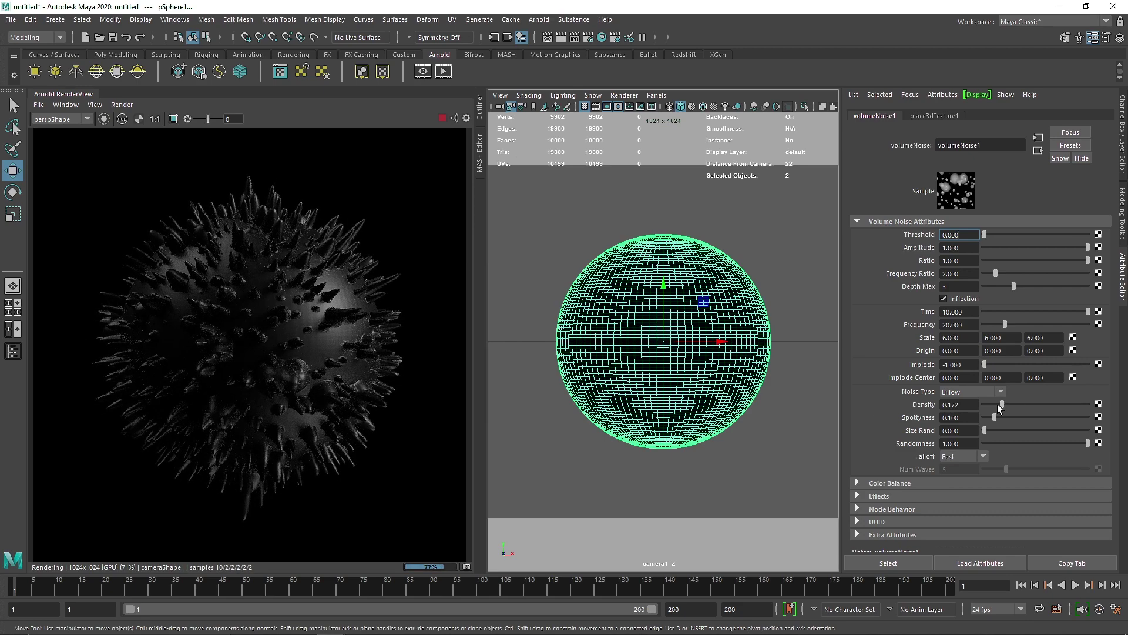
Try volume noise densities of about 0.07 and 0.67, and set the density to 0.3
drag(998, 403, 992, 403)
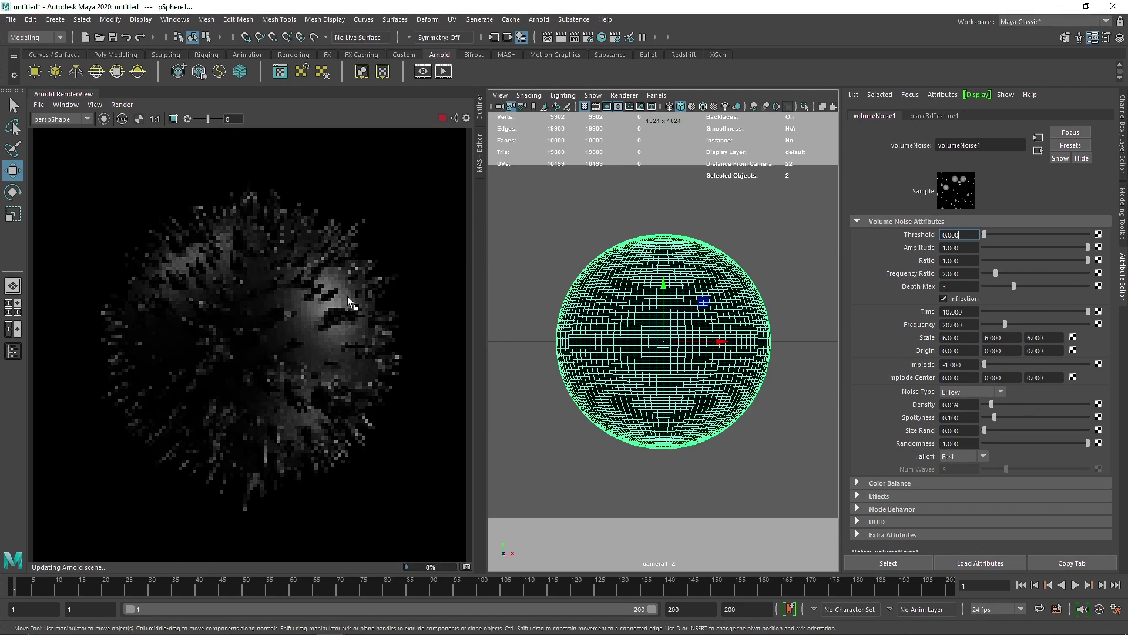
drag(992, 403, 1053, 405)
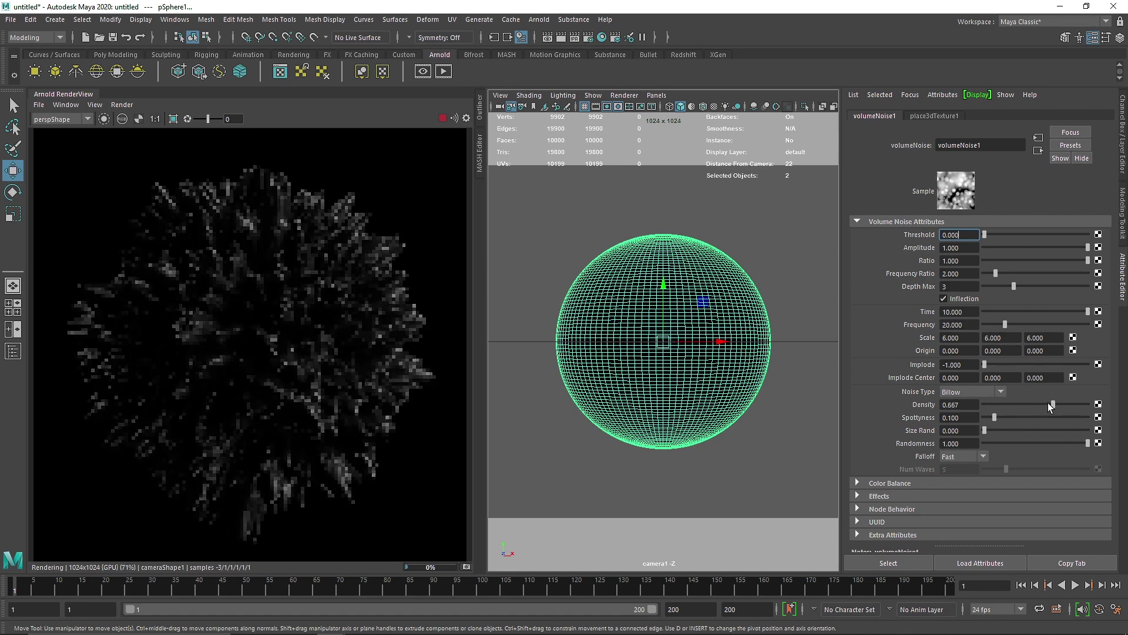
drag(968, 406, 910, 407)
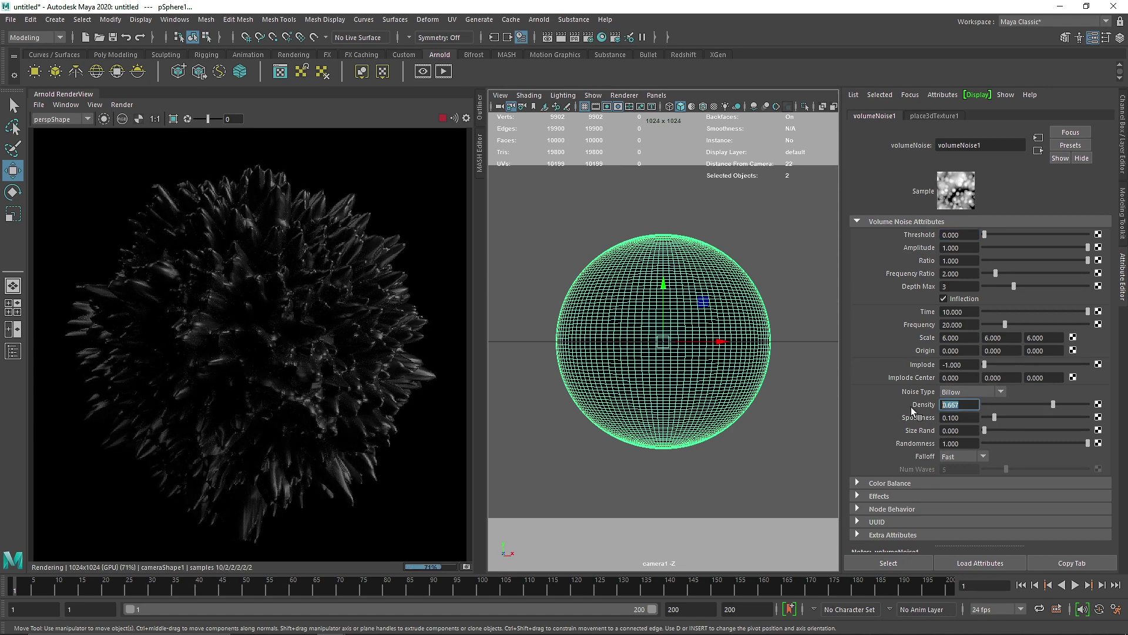
text(0.3)
key(Return)
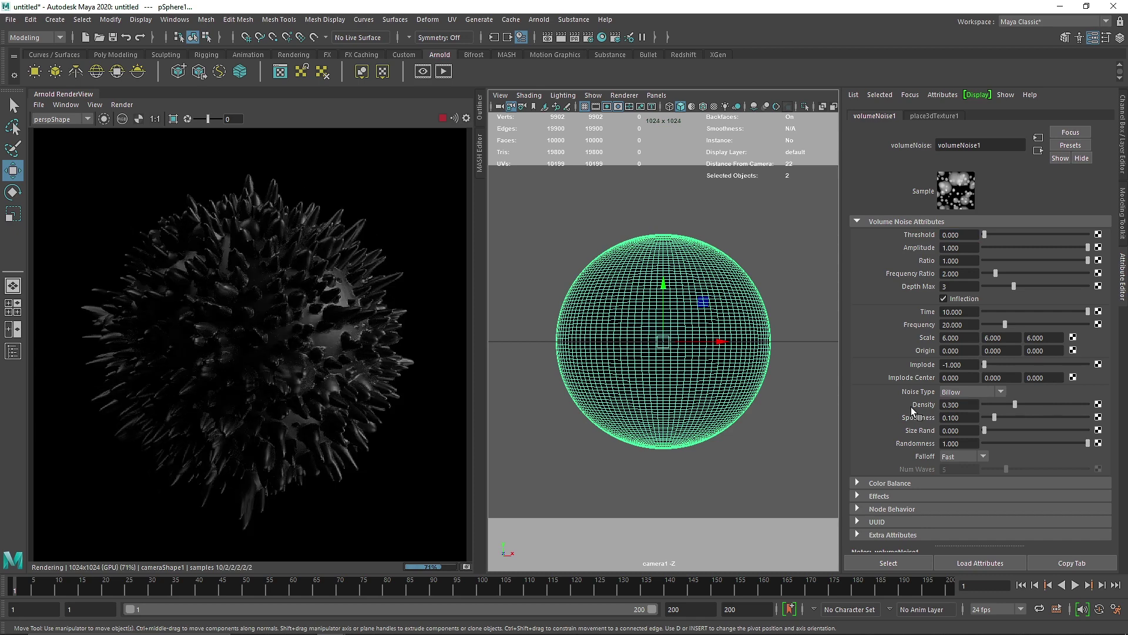
Try Depth Max values of 2 and 4 on the volume noise and return it to 3
drag(1013, 286, 1000, 286)
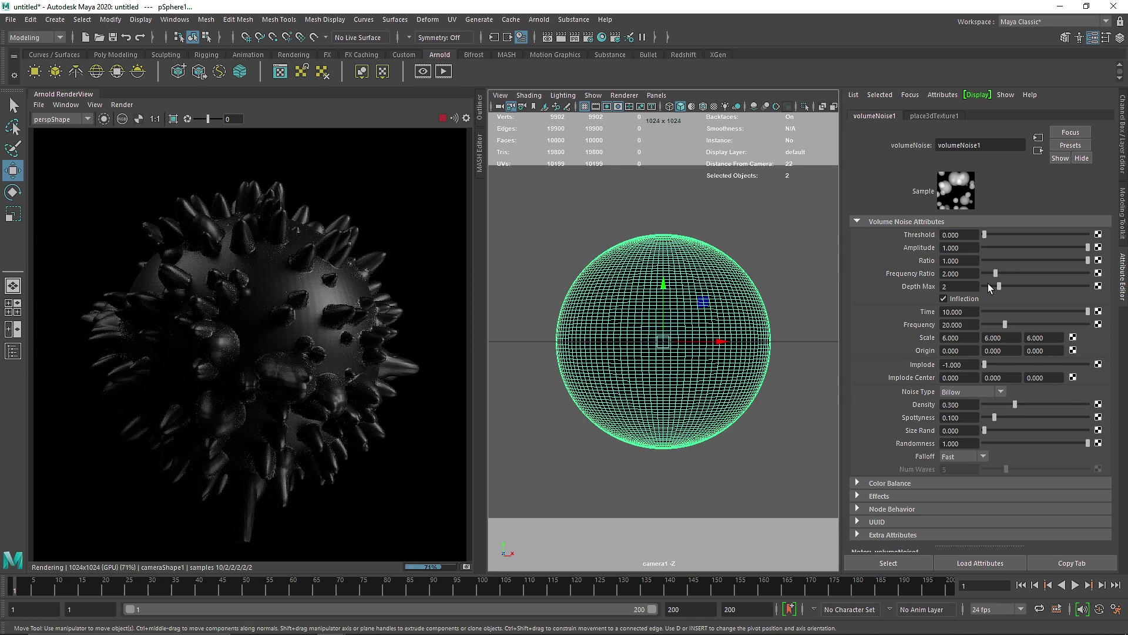
drag(999, 286, 1026, 285)
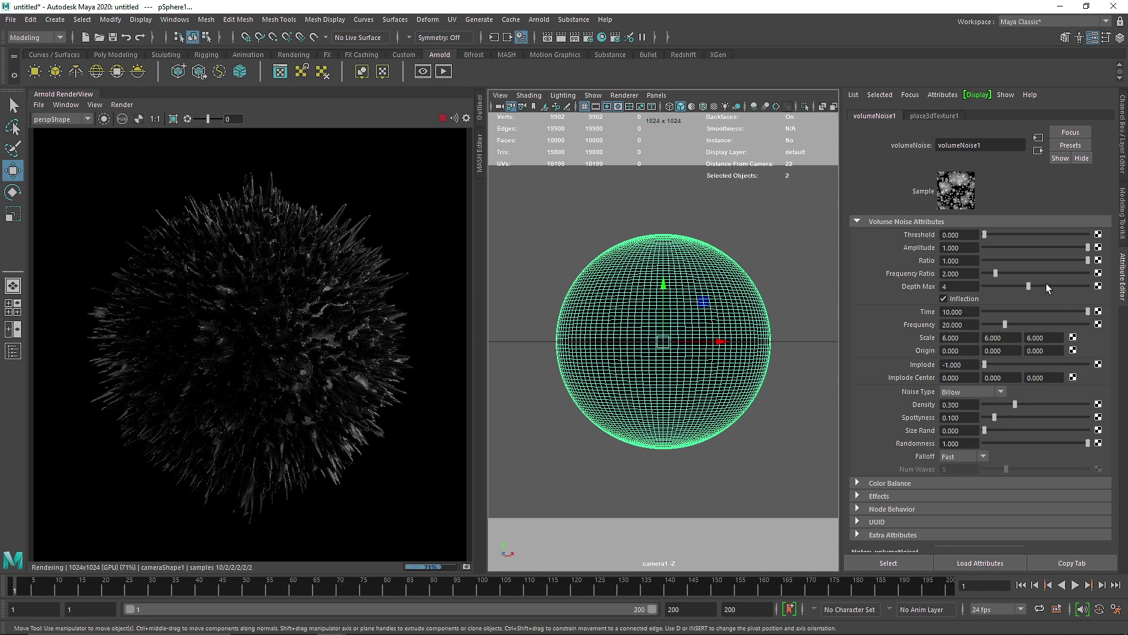
click(1015, 286)
Compare the Perlin Noise, Volume Wave, Wispy and SpaceTime noise types in the render, and return to Billow
click(974, 391)
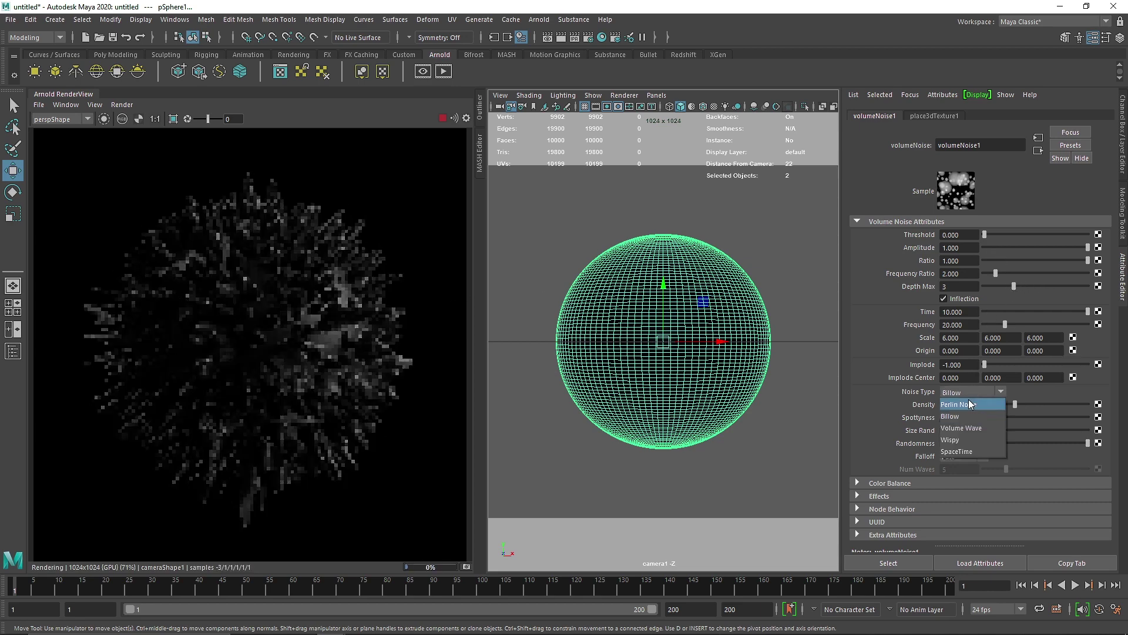
click(967, 404)
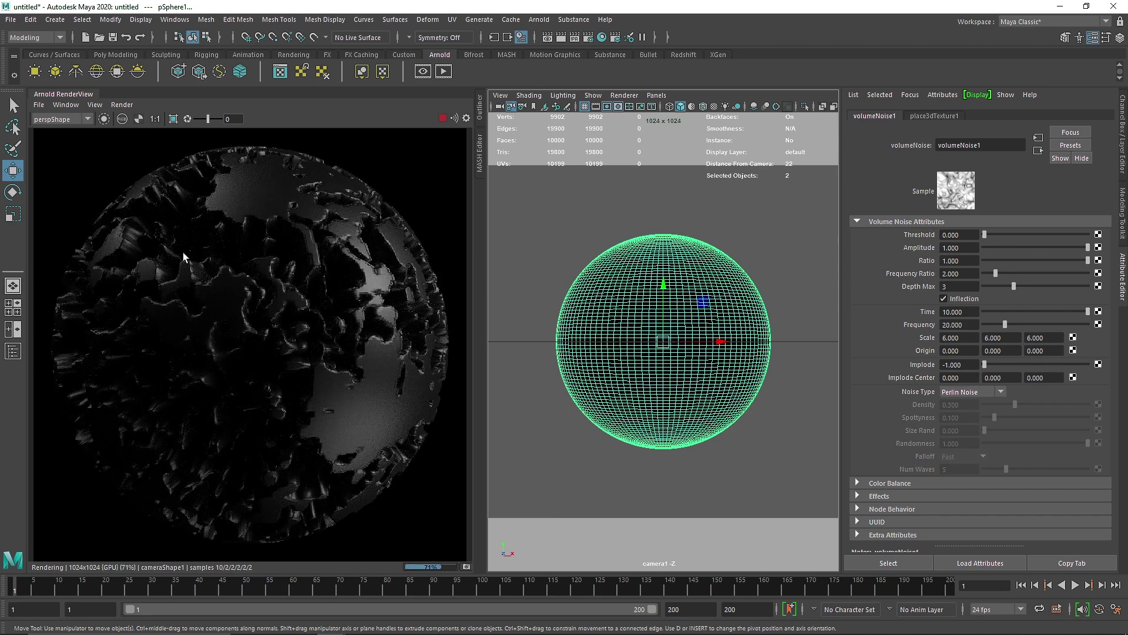
click(944, 391)
click(963, 410)
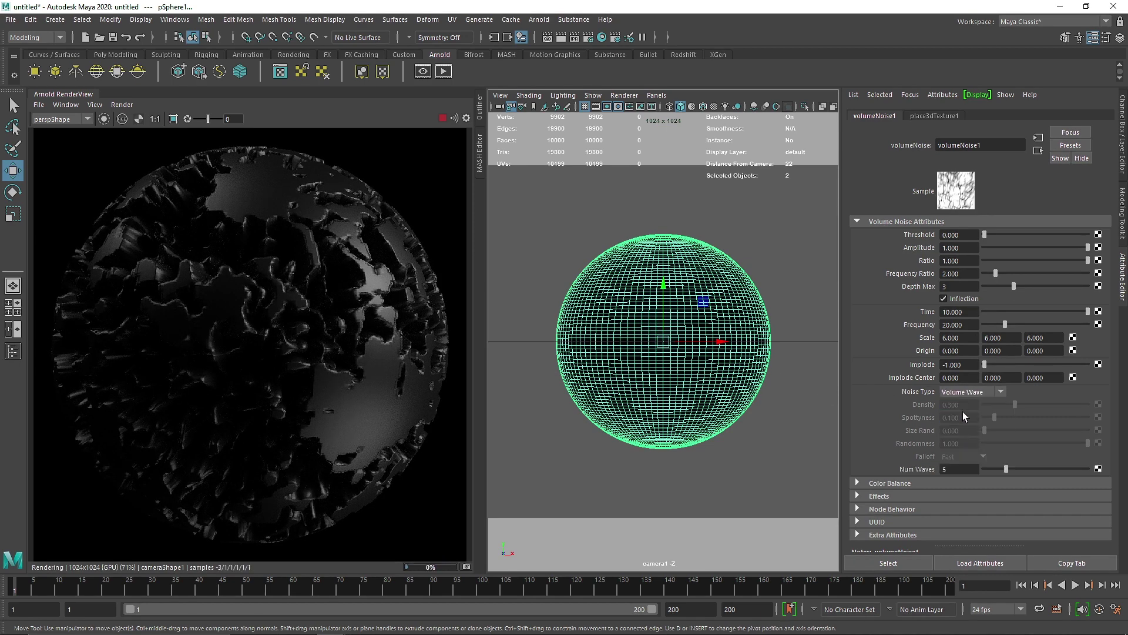
click(965, 392)
click(967, 441)
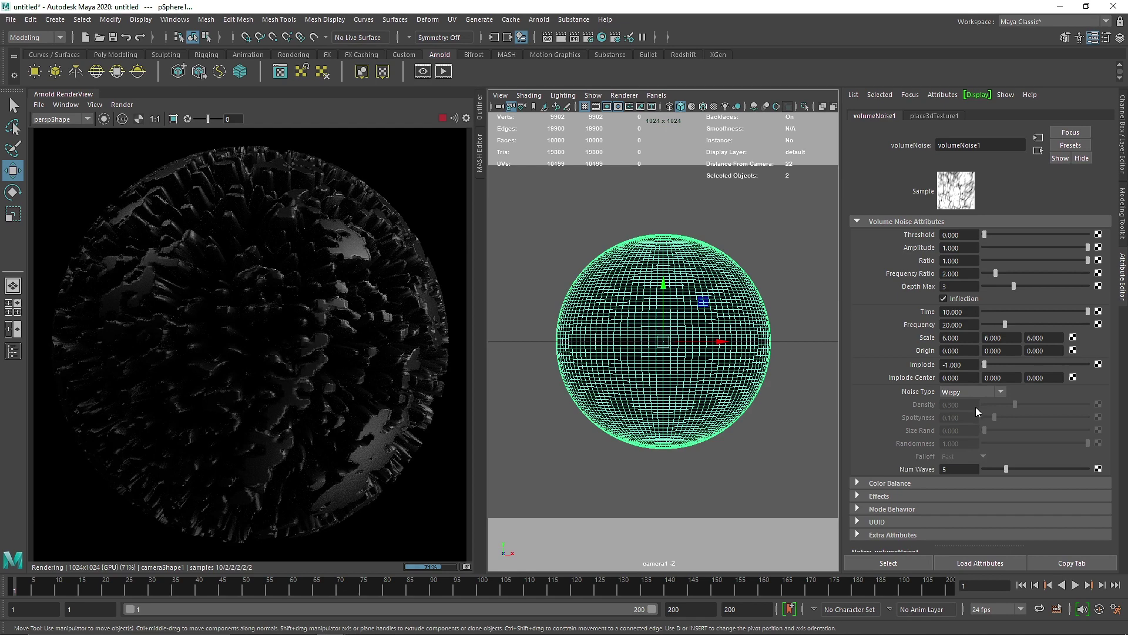
click(979, 390)
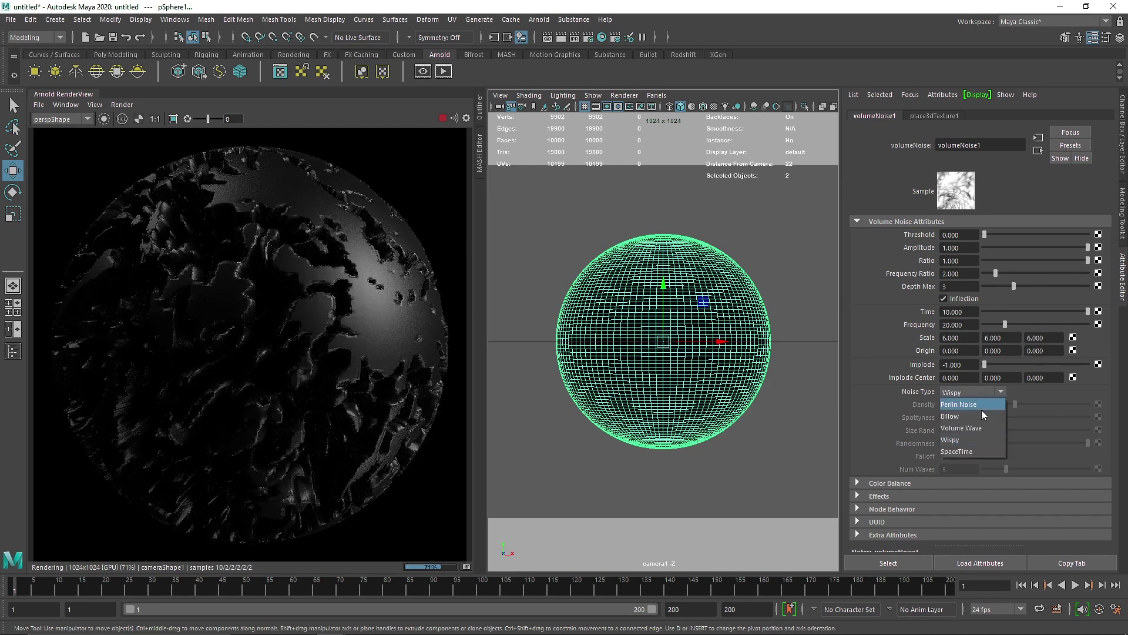
click(977, 449)
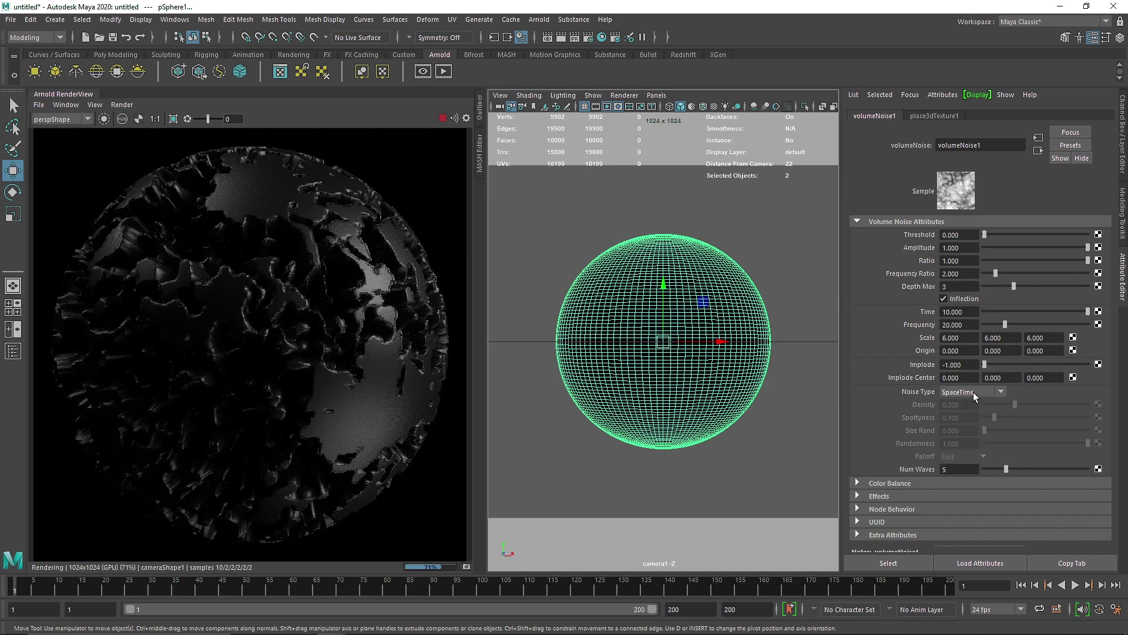
click(973, 392)
click(971, 428)
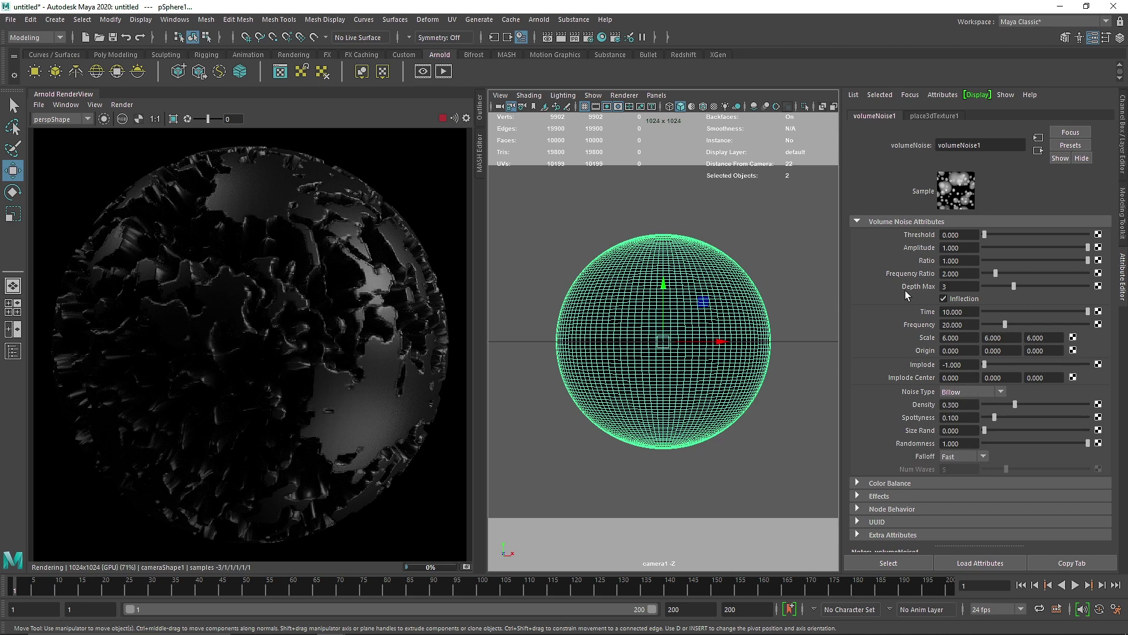
Stop the live render, set the HDR sky dome light's exposure to 1, and restart the render
click(442, 120)
click(479, 107)
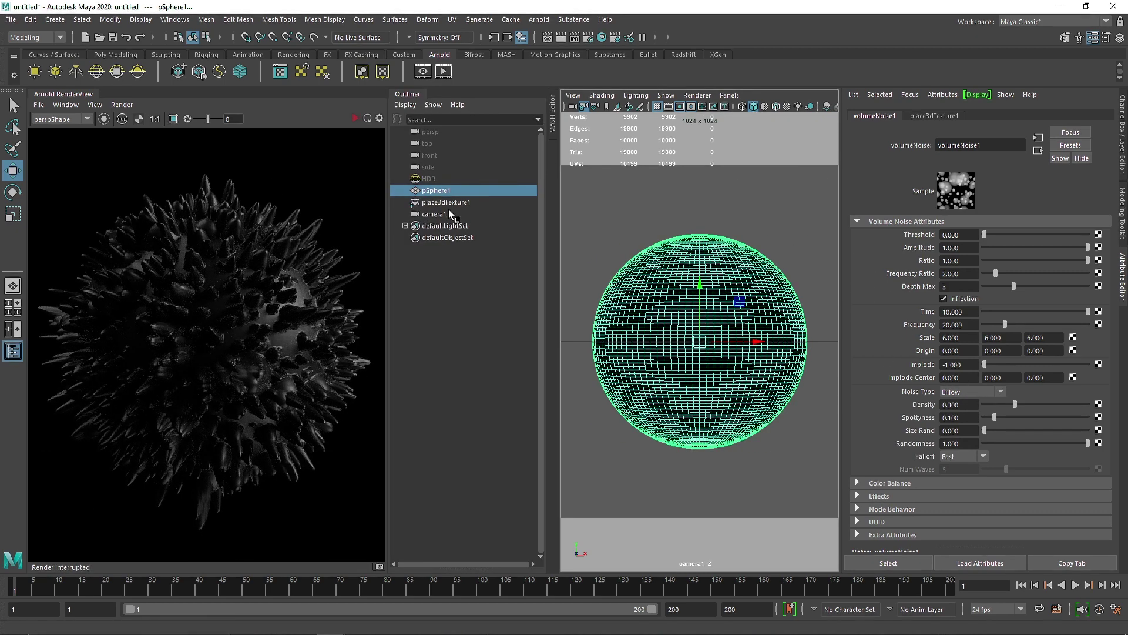
click(444, 180)
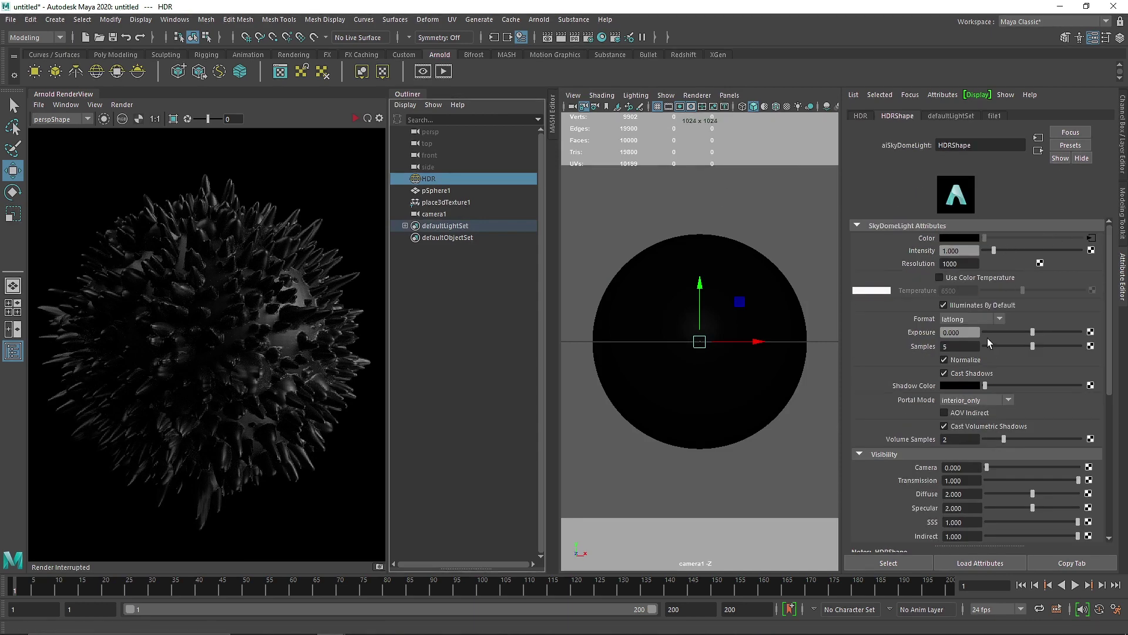
key(Return)
key(ctrl+a)
click(355, 119)
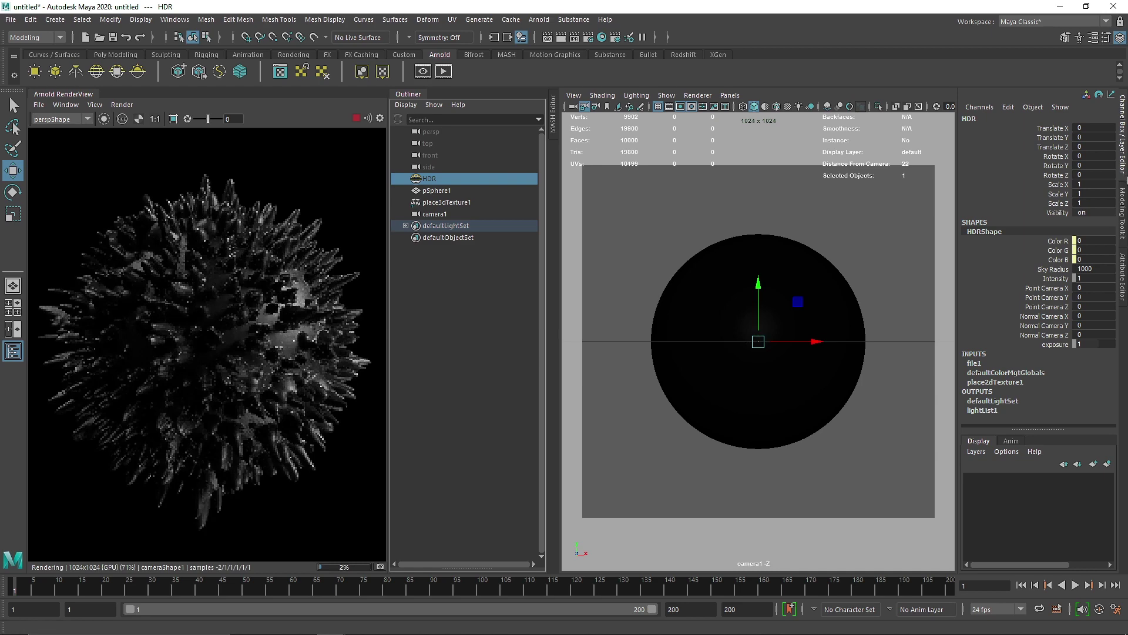
Try a Y rotation of 90 on the HDR light, set it to 180, and hide the list of scene objects
click(1093, 165)
text(90)
key(Return)
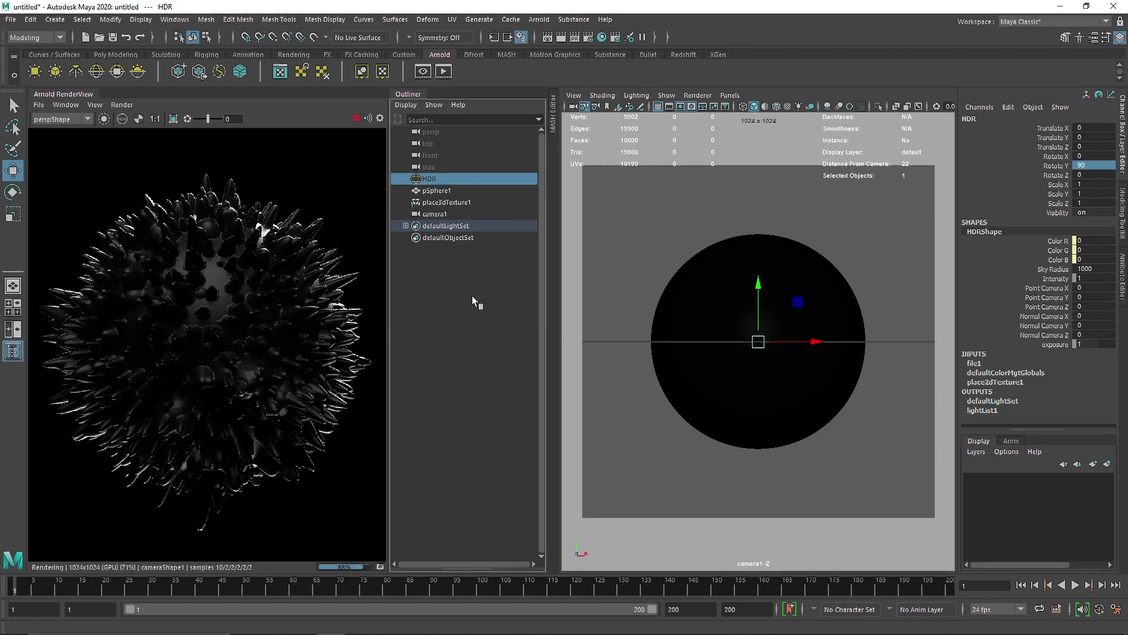
click(1106, 166)
text(18)
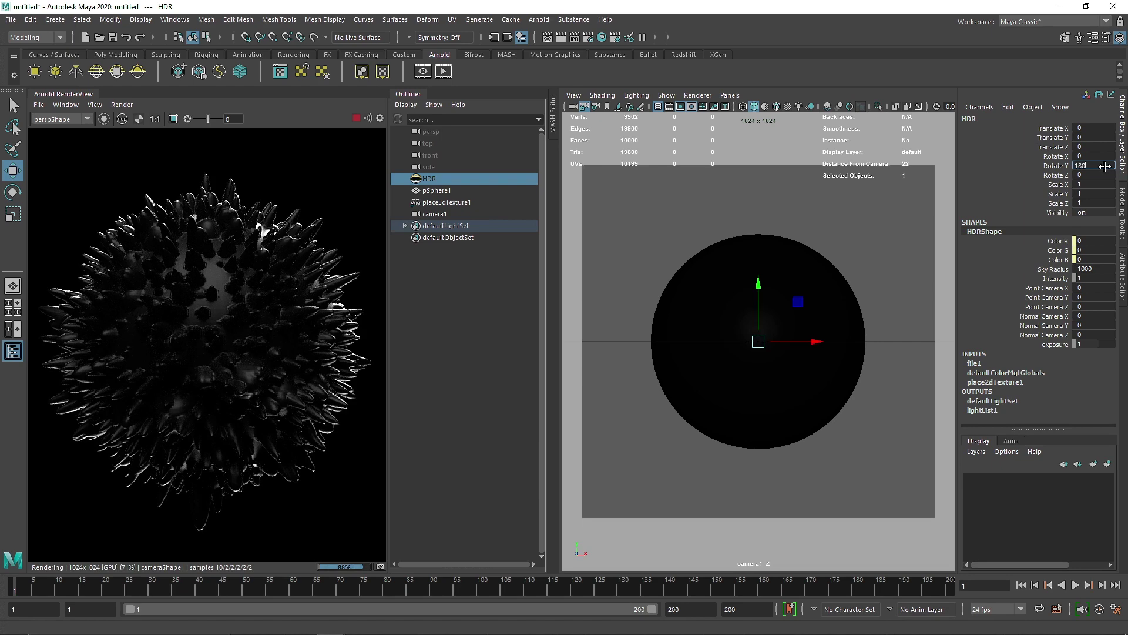
key(Return)
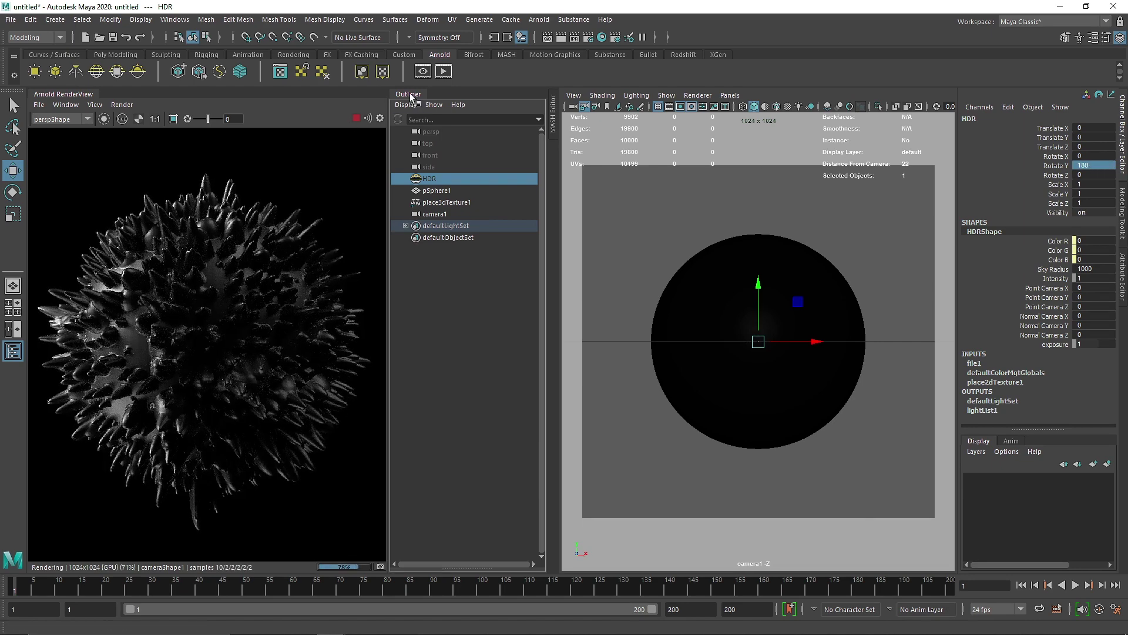
click(410, 94)
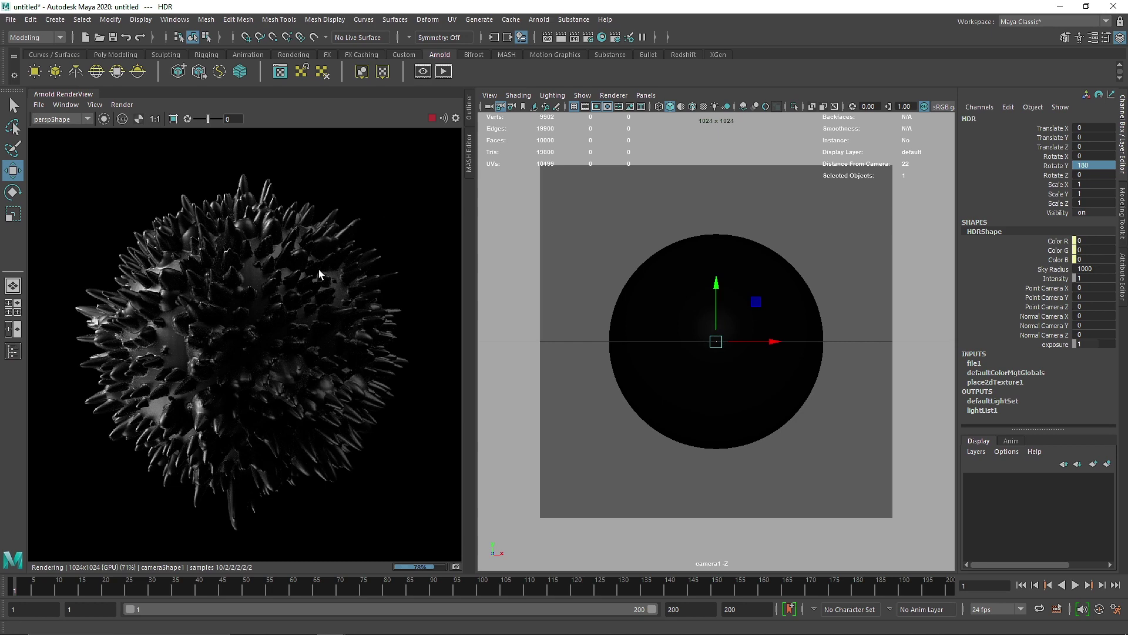
Select the displaced sphere in the camera view and delete it
click(631, 308)
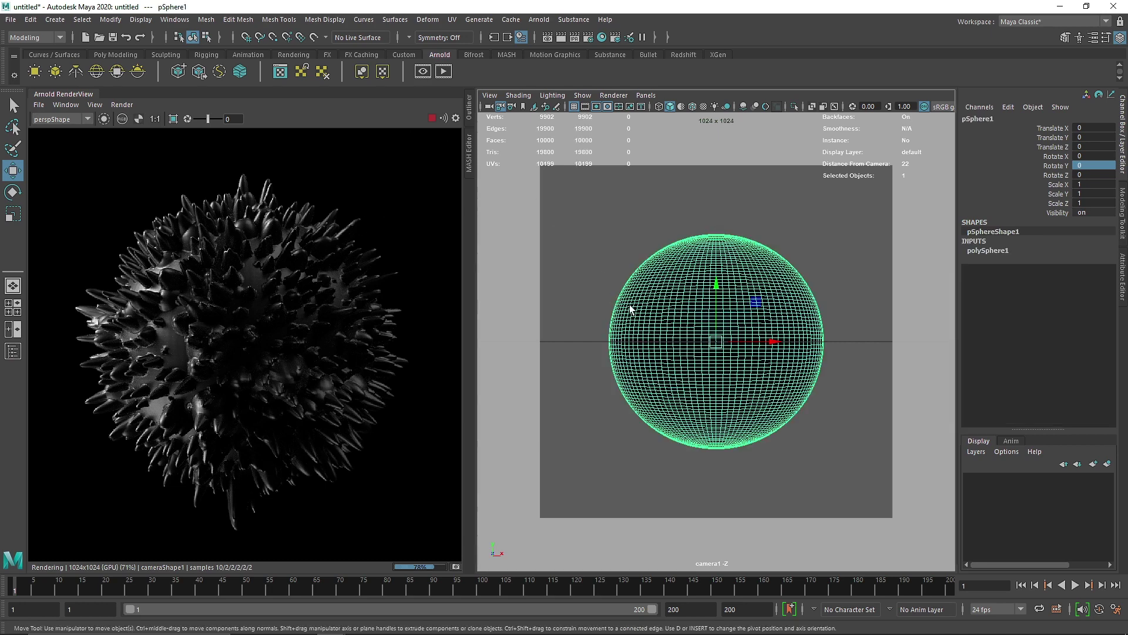
key(Delete)
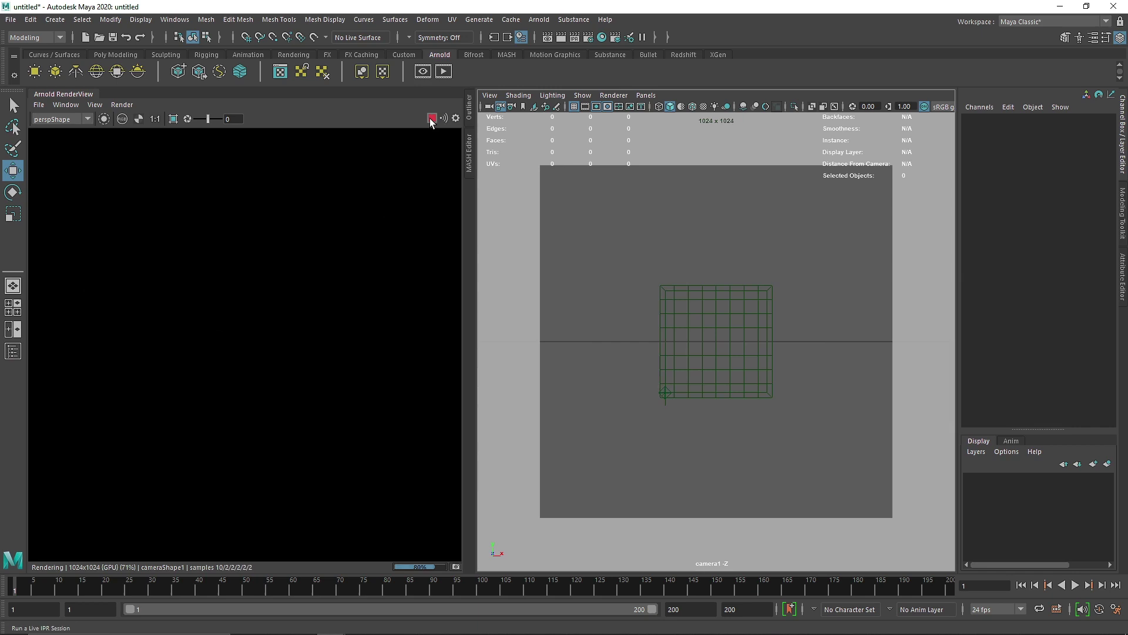
Stop the live render, create a polygon cube, rotate it to about 47, -20, -19, and scale it uniformly to about 3.18
click(432, 118)
click(115, 54)
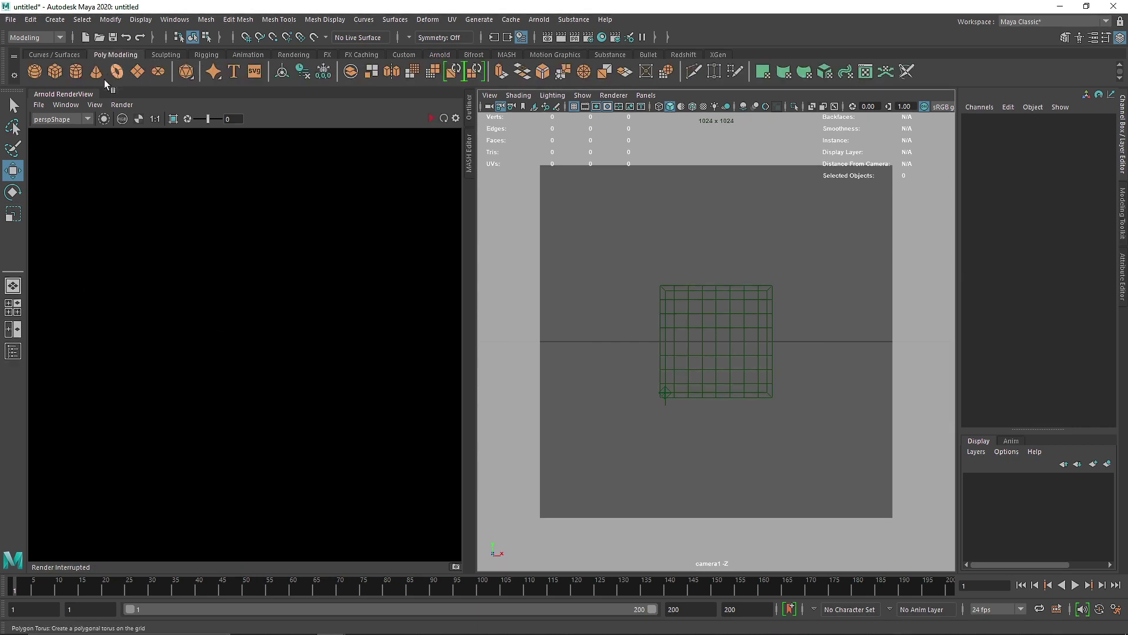
click(59, 72)
key(r)
drag(718, 341, 693, 353)
key(e)
key(r)
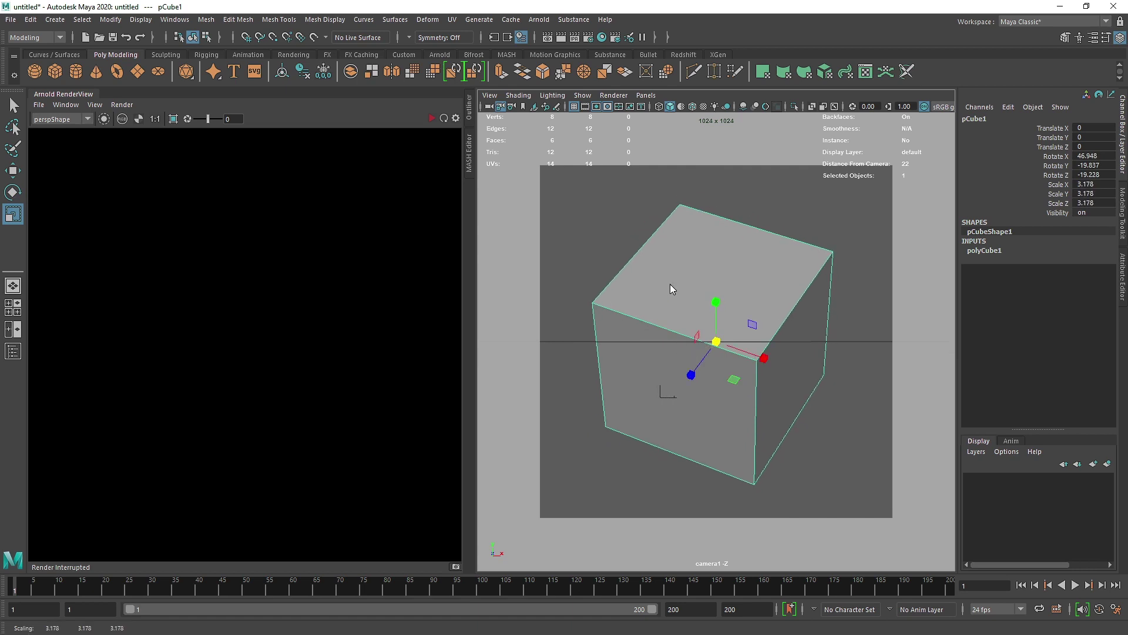
Assign the existing Ferro material to the cube and restart the live render
right_drag(672, 288, 749, 585)
click(429, 118)
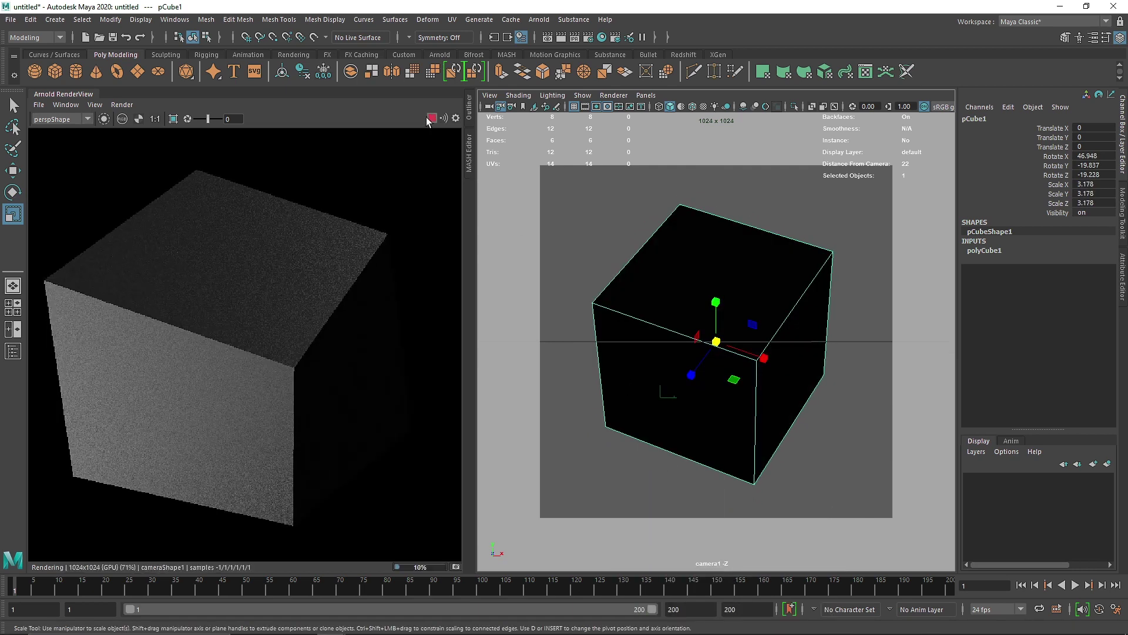
Set the cube's width, height and depth subdivisions to 50 each
click(987, 250)
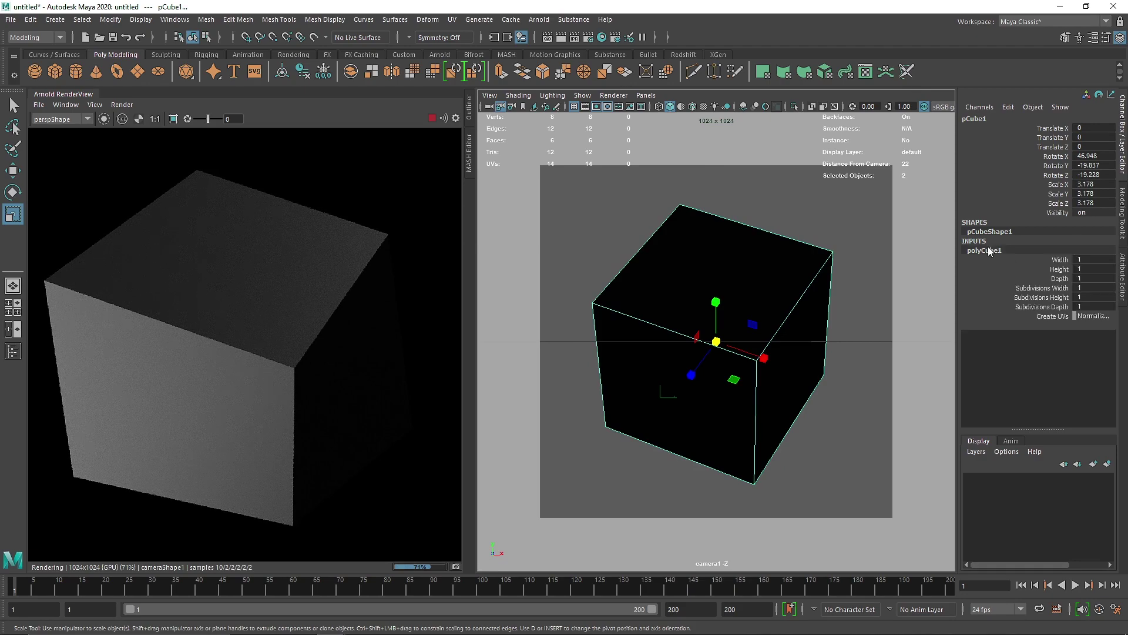
click(1085, 289)
text(50)
key(Return)
click(1086, 298)
text(50)
key(Return)
click(1088, 308)
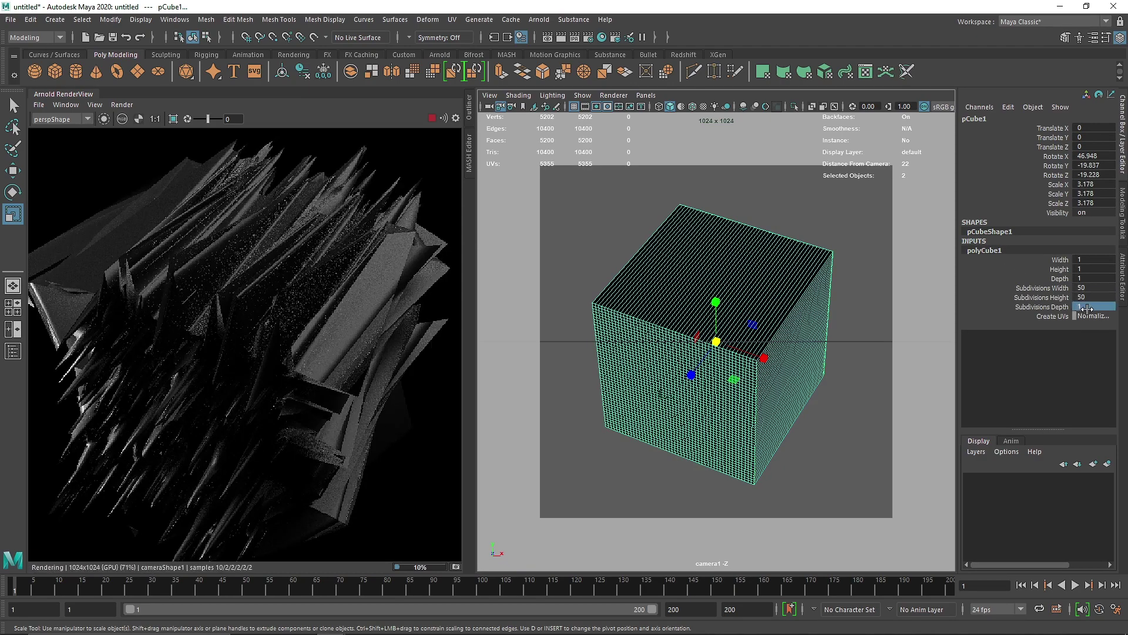
text(50)
key(Return)
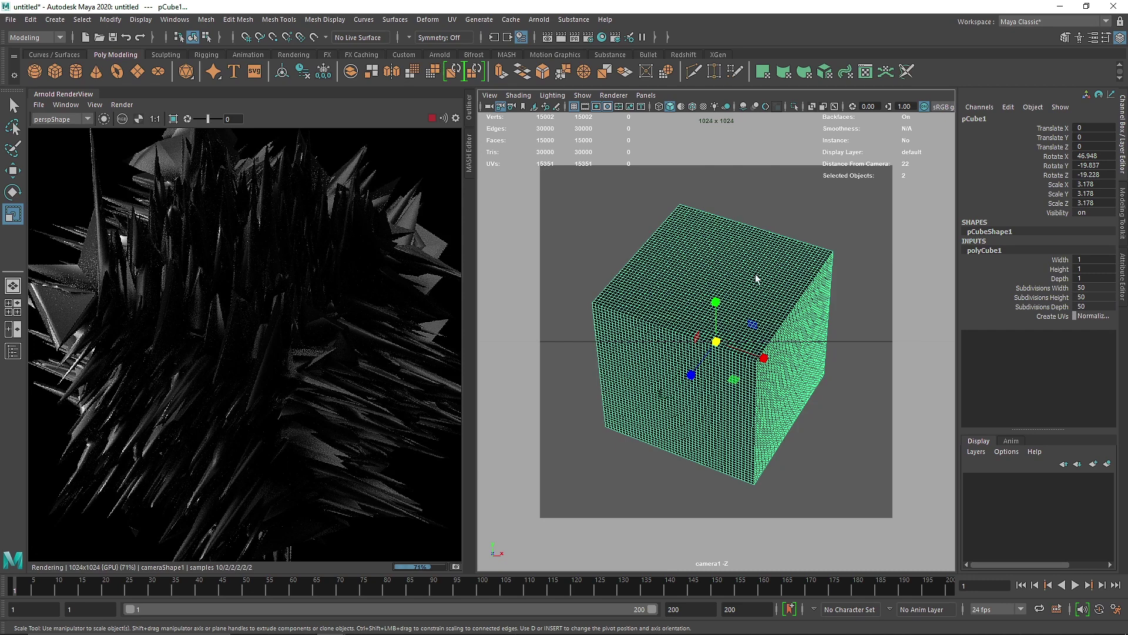
Set the cube's Arnold subdivision type to linear with 2 iterations
key(ctrl+a)
scroll(893, 263, down, 3)
scroll(936, 394, down, 3)
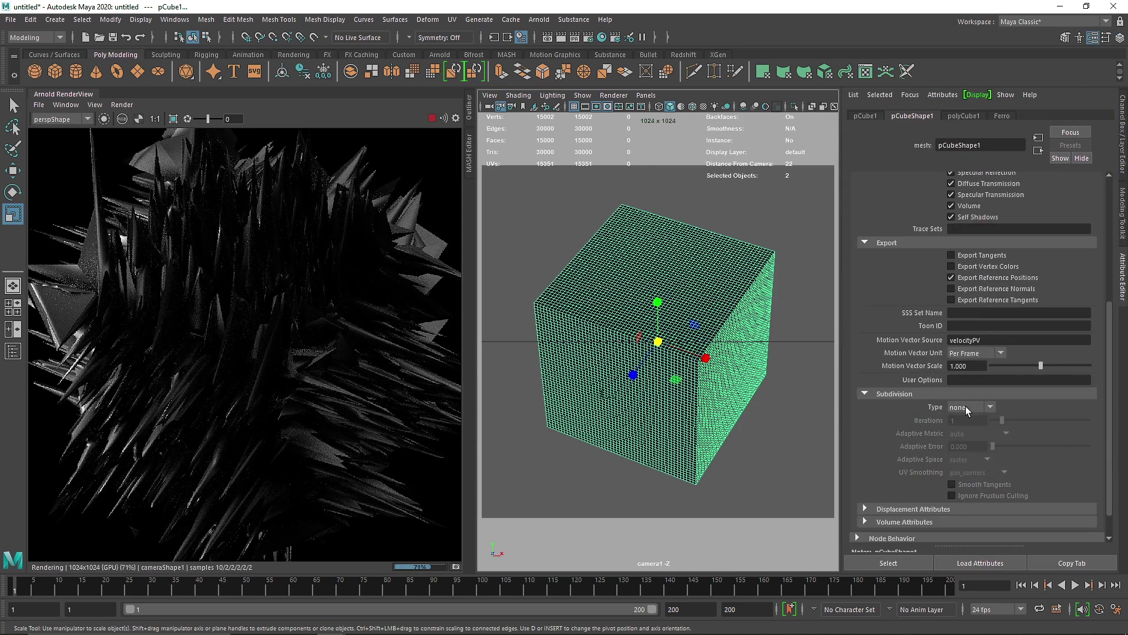
click(958, 443)
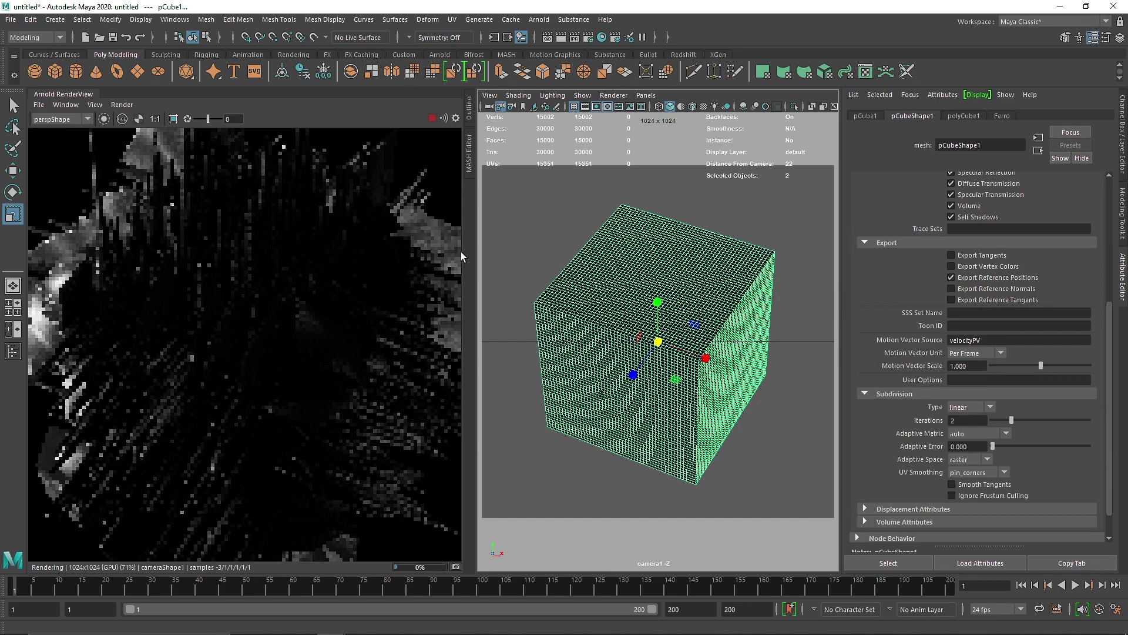
Try a displacement height of 0.1 on the cube, set it to 0.2, and inspect the rendered spikes up close
click(906, 509)
scroll(909, 502, down, 3)
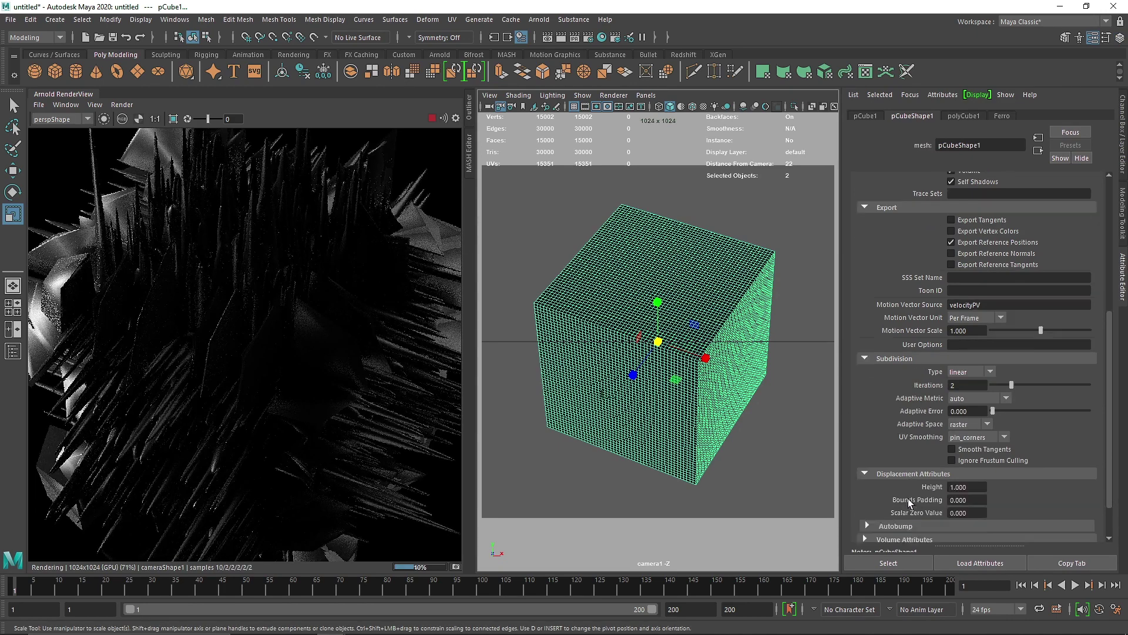
drag(972, 438, 918, 436)
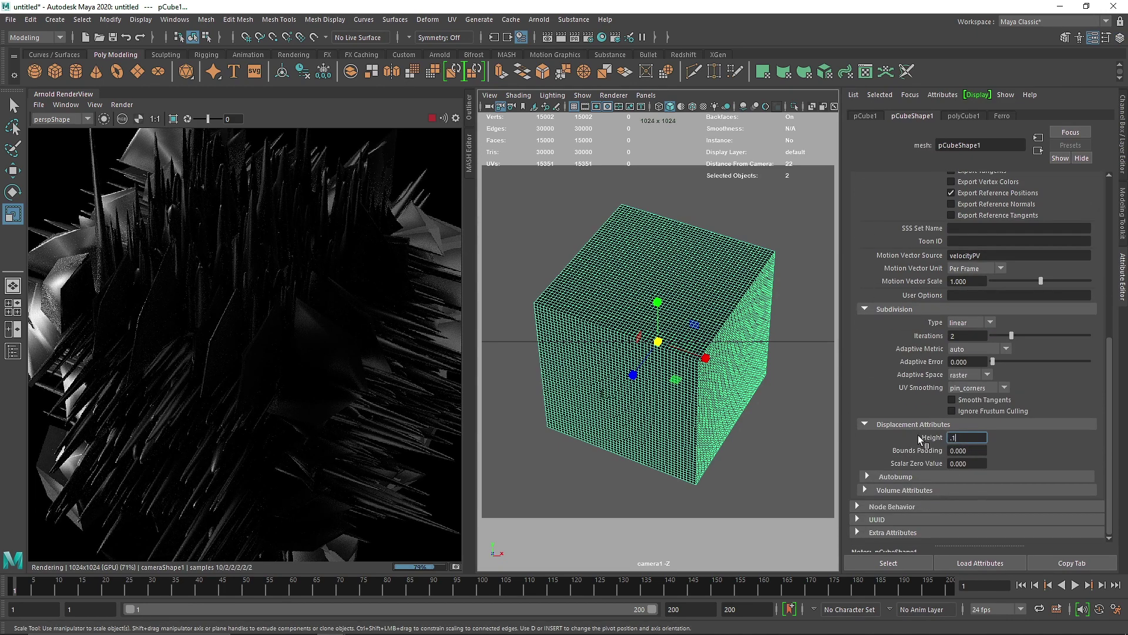
key(Return)
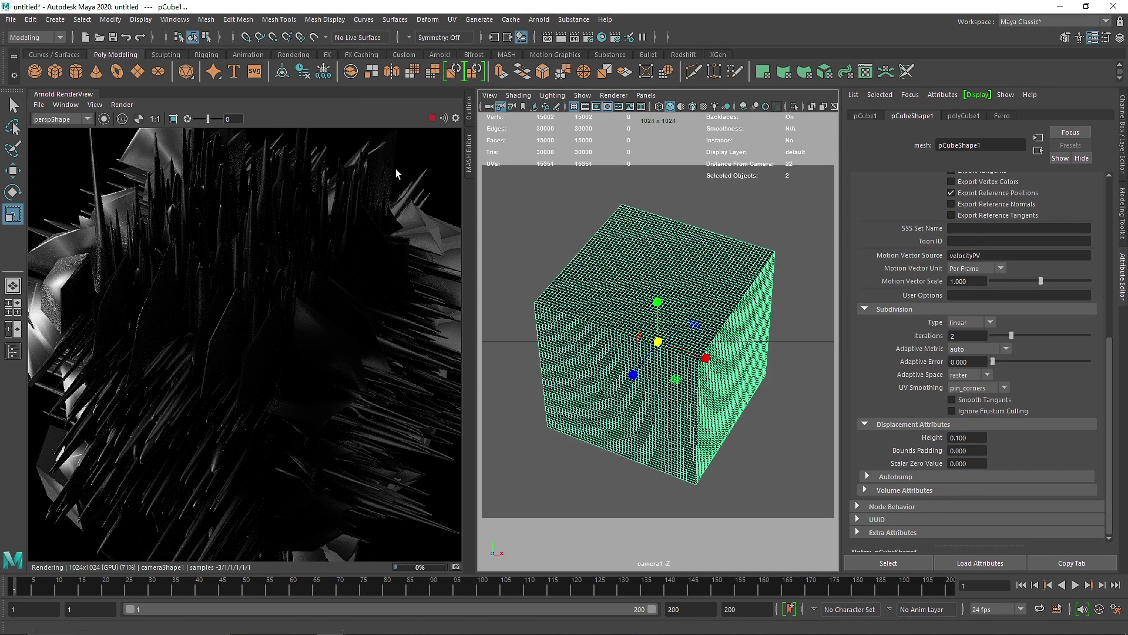
click(972, 438)
key(Return)
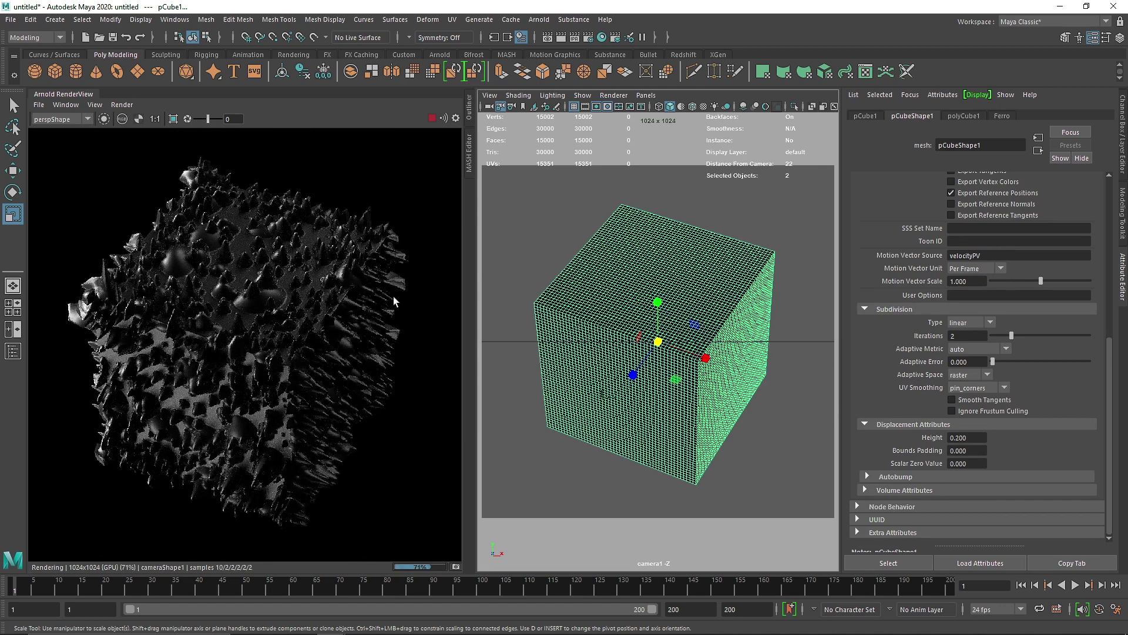
scroll(351, 292, up, 4)
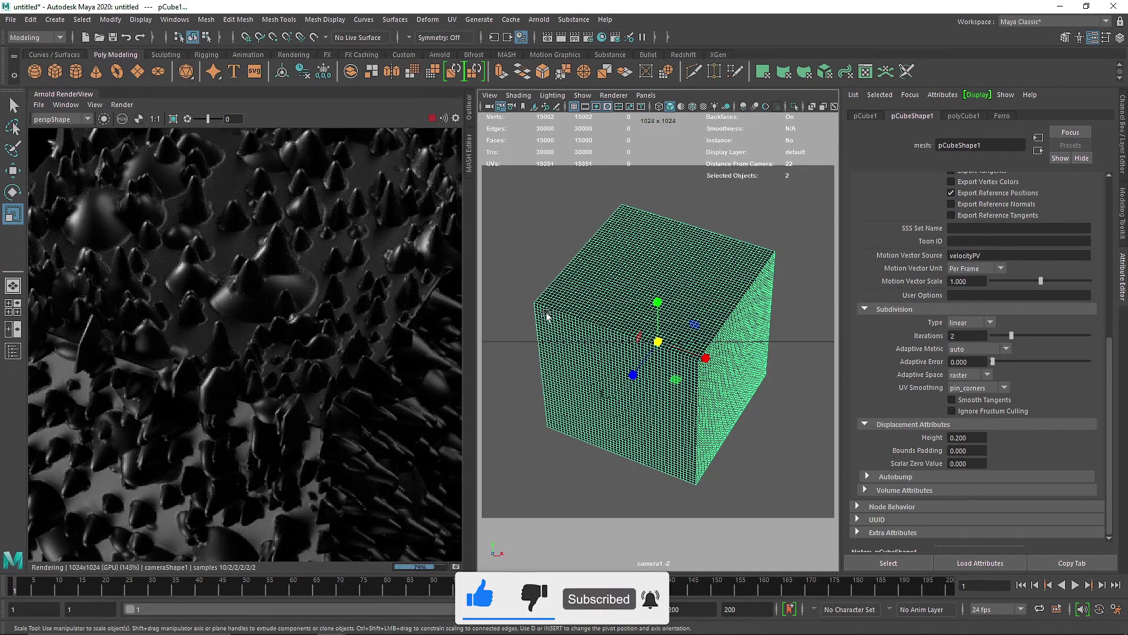
Stop the live render and delete the displaced cube
click(431, 118)
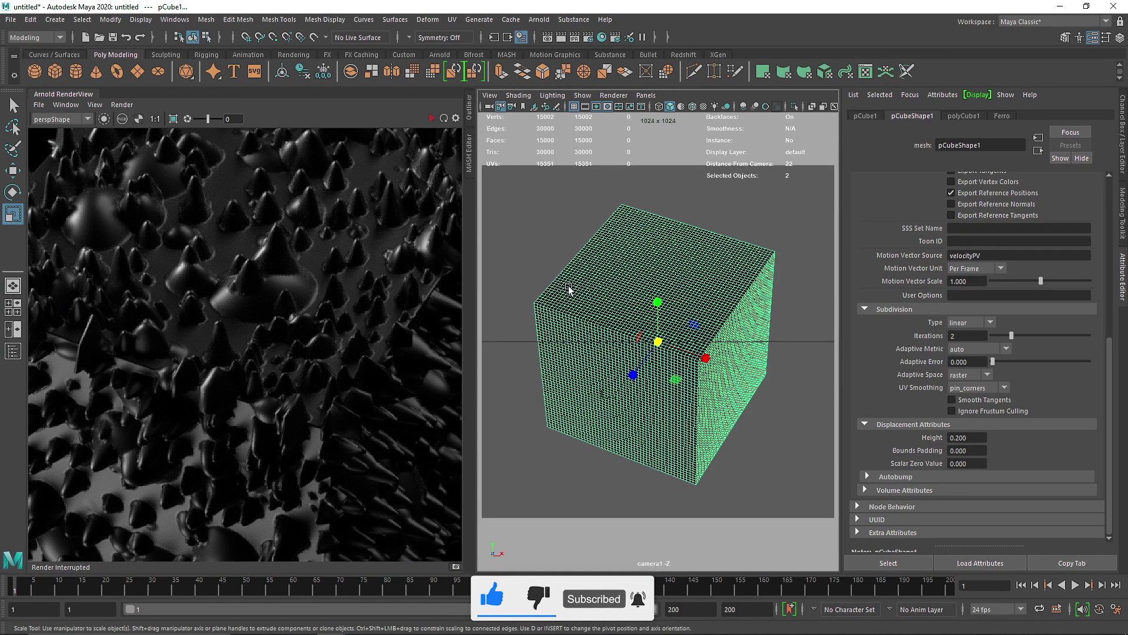
click(591, 292)
Create a polygon torus, rotate it to about 43, 11, 16, and scale it uniformly to about 1.38
click(117, 71)
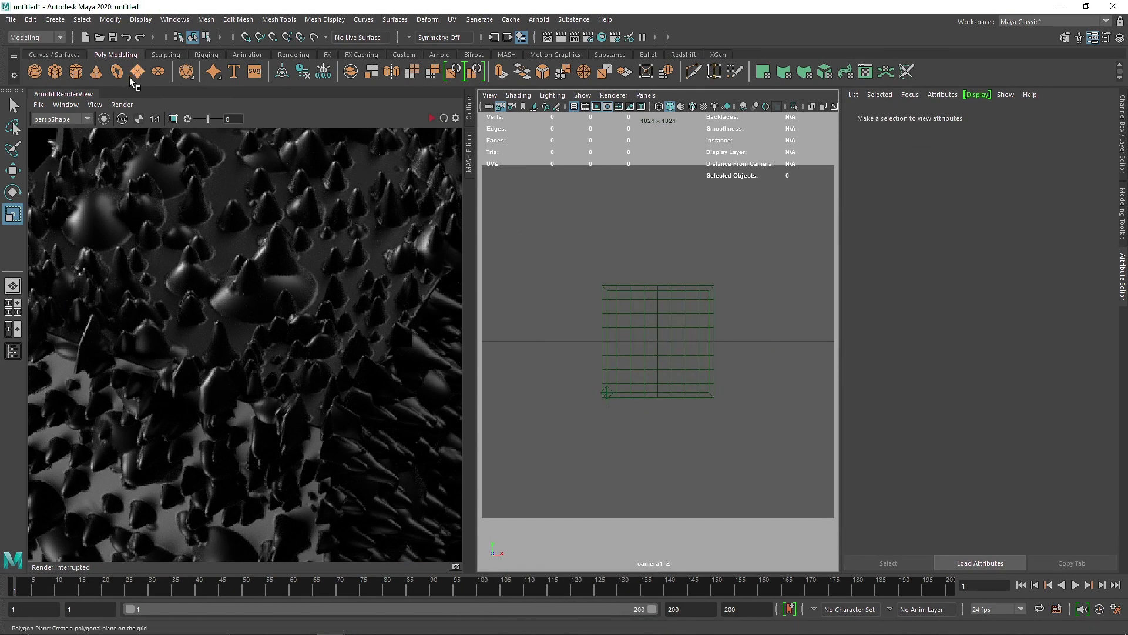
key(e)
drag(658, 335, 723, 331)
key(r)
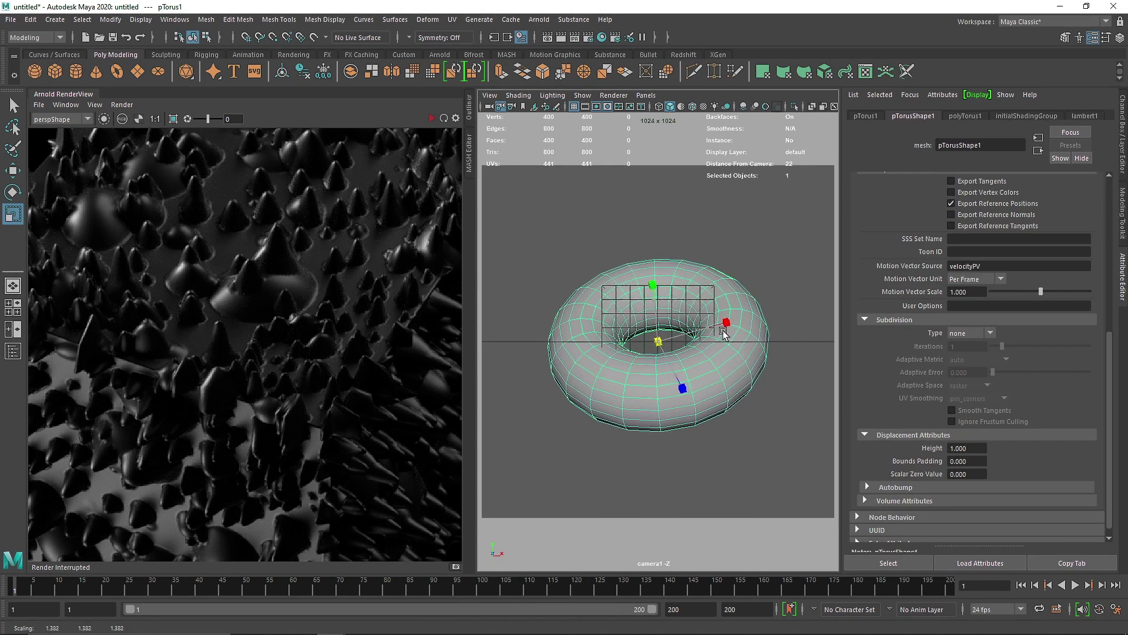
Set the torus's axis and height subdivisions to 50 each
click(1122, 149)
click(987, 250)
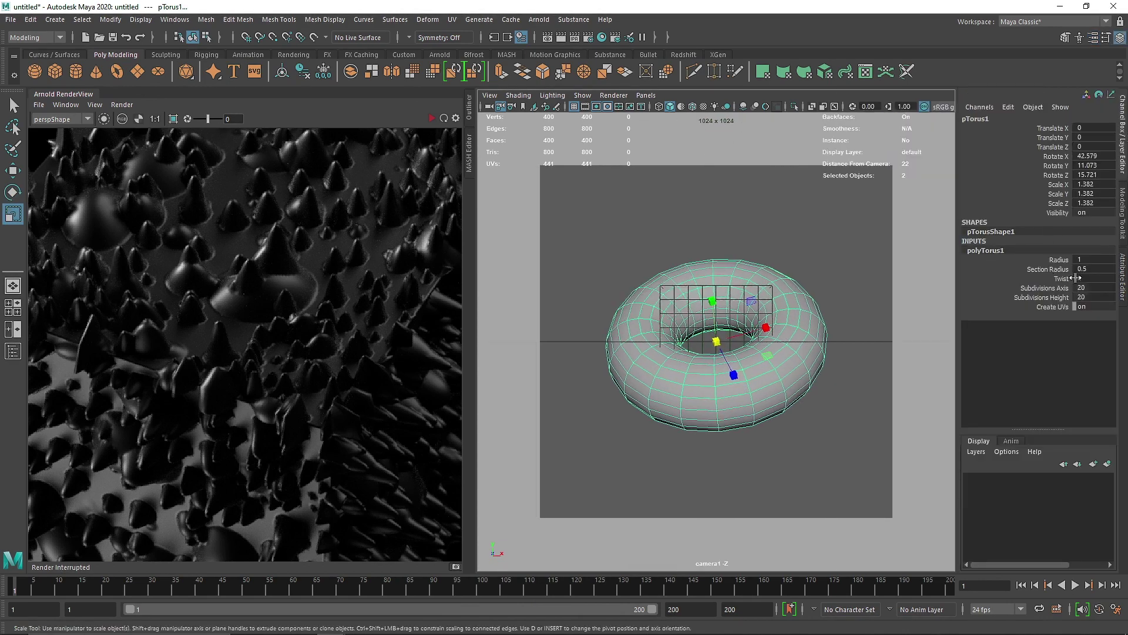
click(1080, 288)
text(50)
click(1076, 297)
text(50)
key(Return)
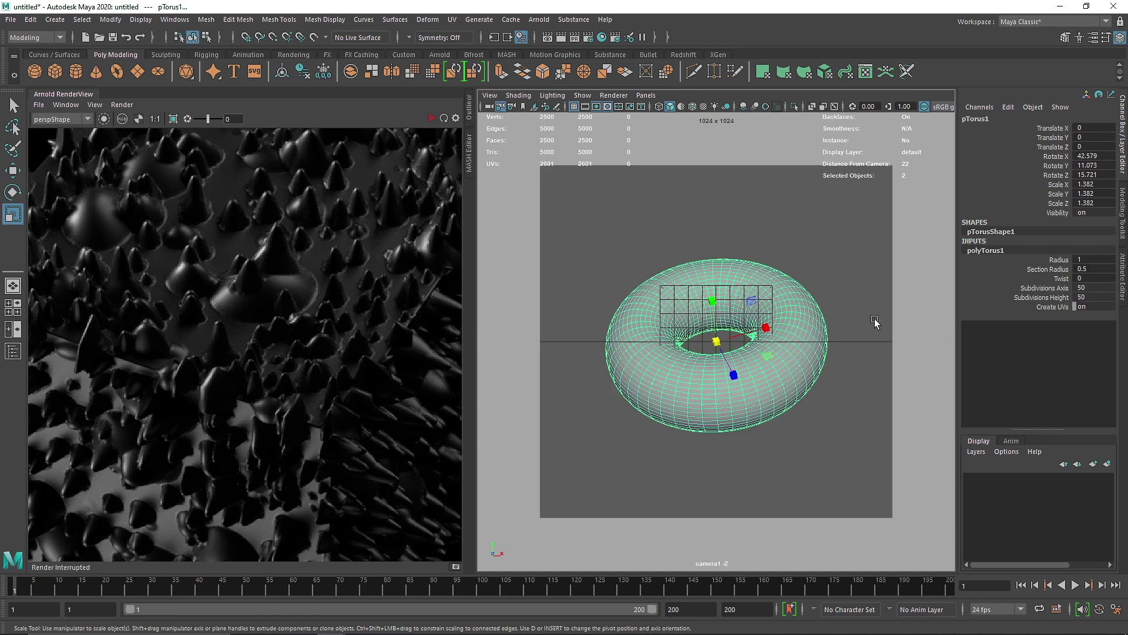
Assign the existing Ferro material to the torus and restart the live render
right_drag(805, 298, 873, 587)
click(430, 120)
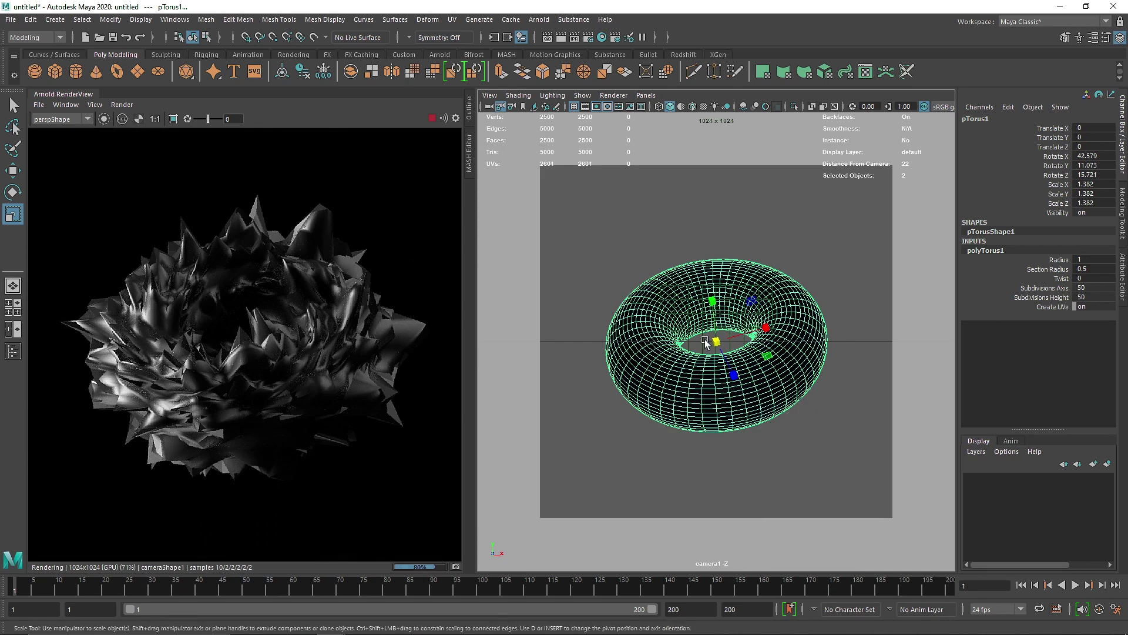
Stop the live render, set the torus's Arnold subdivision type to linear with 2 iterations, and restart the render
key(ctrl+a)
click(432, 119)
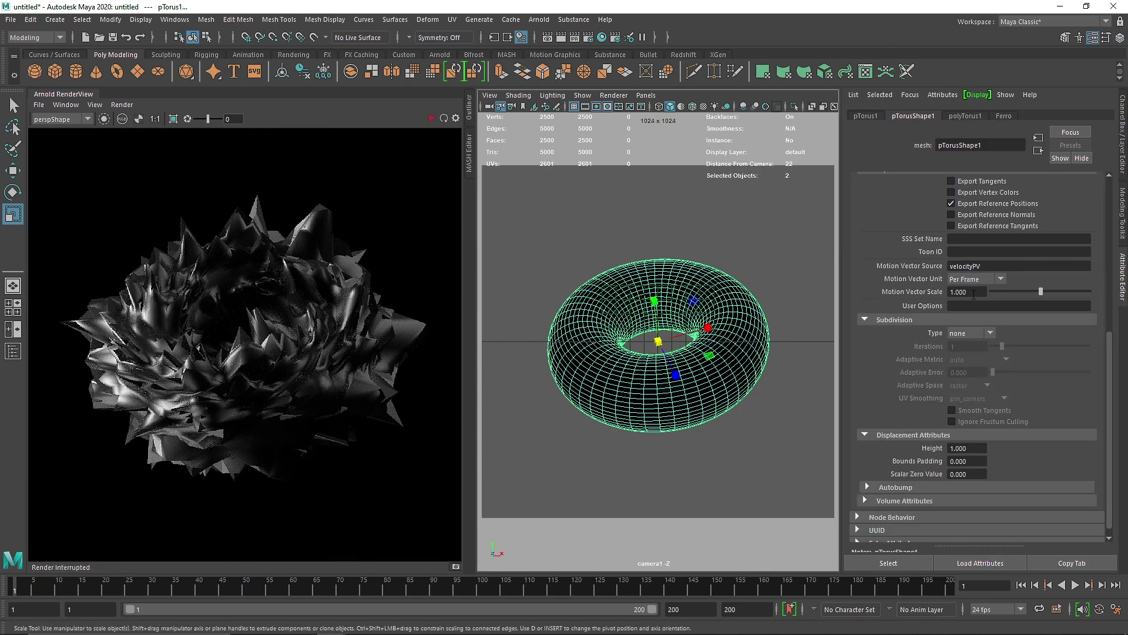
click(970, 333)
click(971, 362)
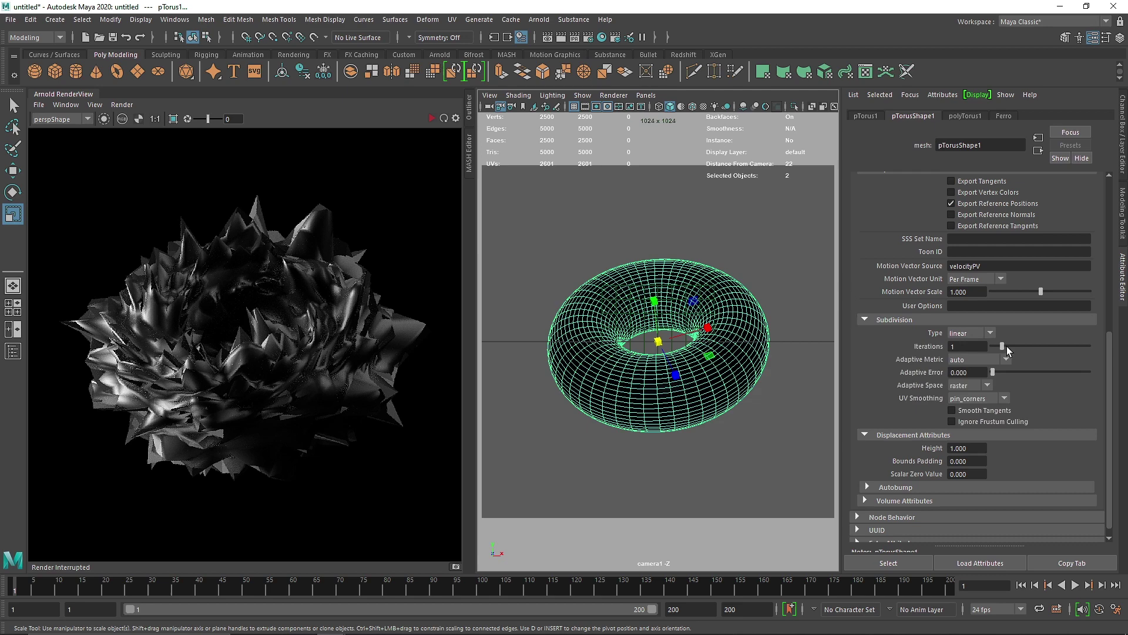
click(432, 118)
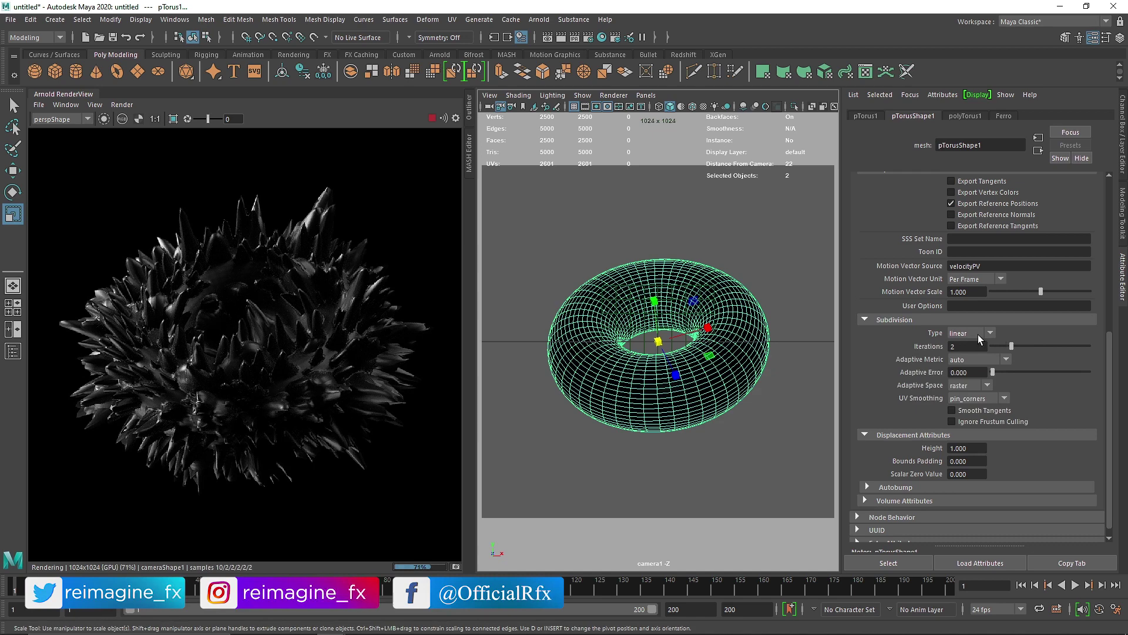
Raise the torus's subdivision iterations to 3 and inspect the rendered spikes up close
drag(1011, 346, 1020, 346)
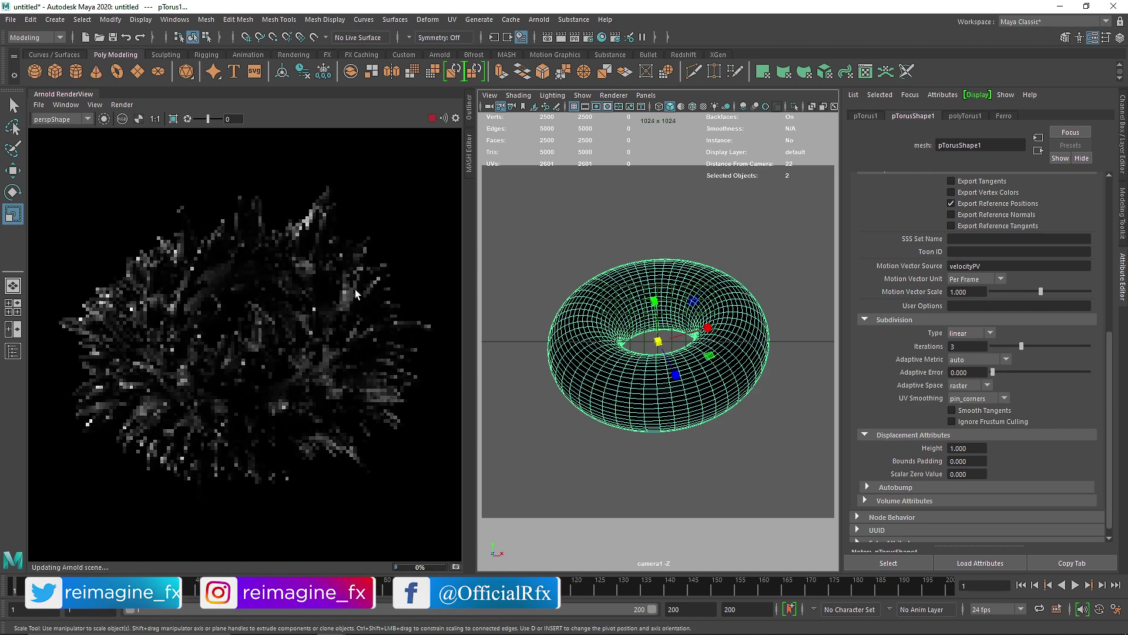
scroll(176, 338, up, 5)
middle_drag(292, 253, 245, 347)
scroll(249, 373, down, 5)
middle_drag(255, 399, 259, 345)
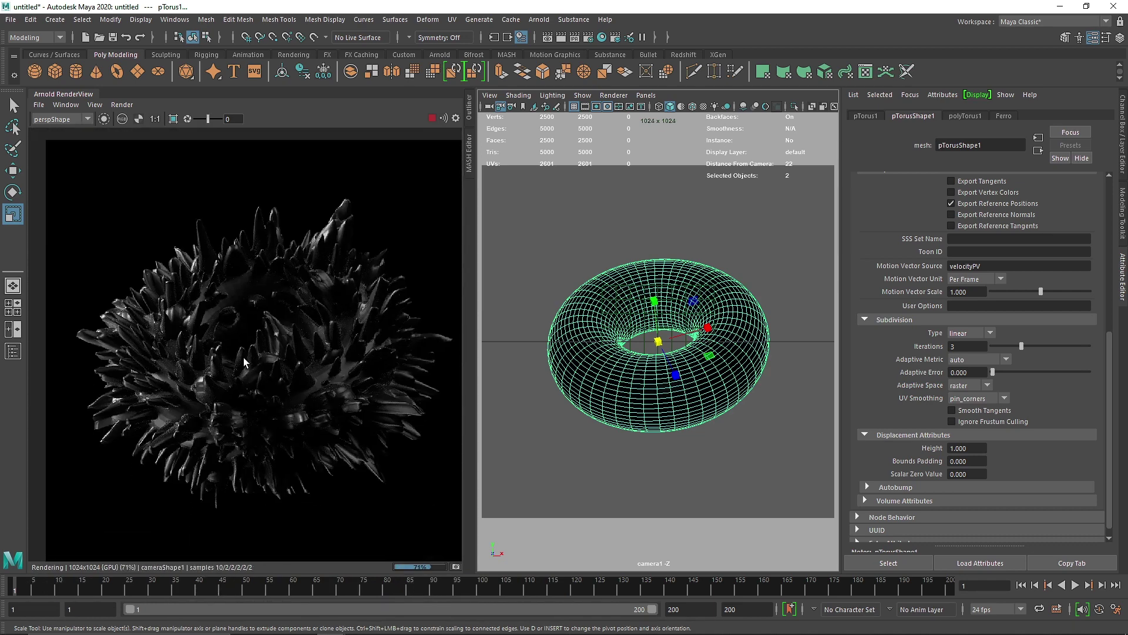
scroll(243, 358, up, 3)
Try a displacement height of 0.1 on the torus, set it to 0.5, and view the whole torus in the render
double_click(966, 447)
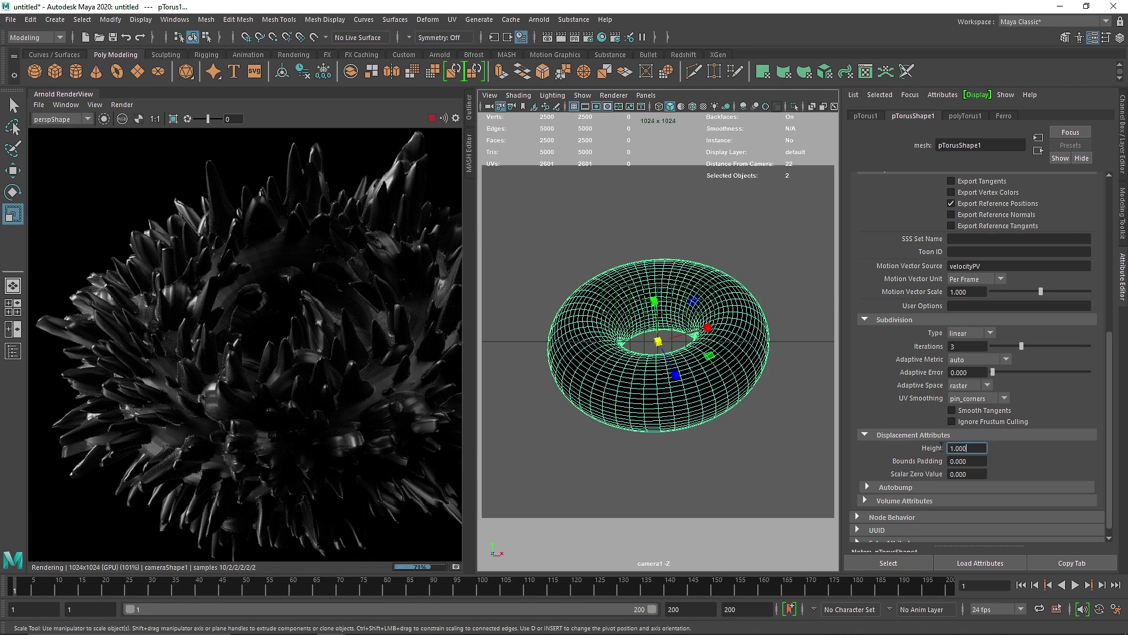
text(0.1)
key(Return)
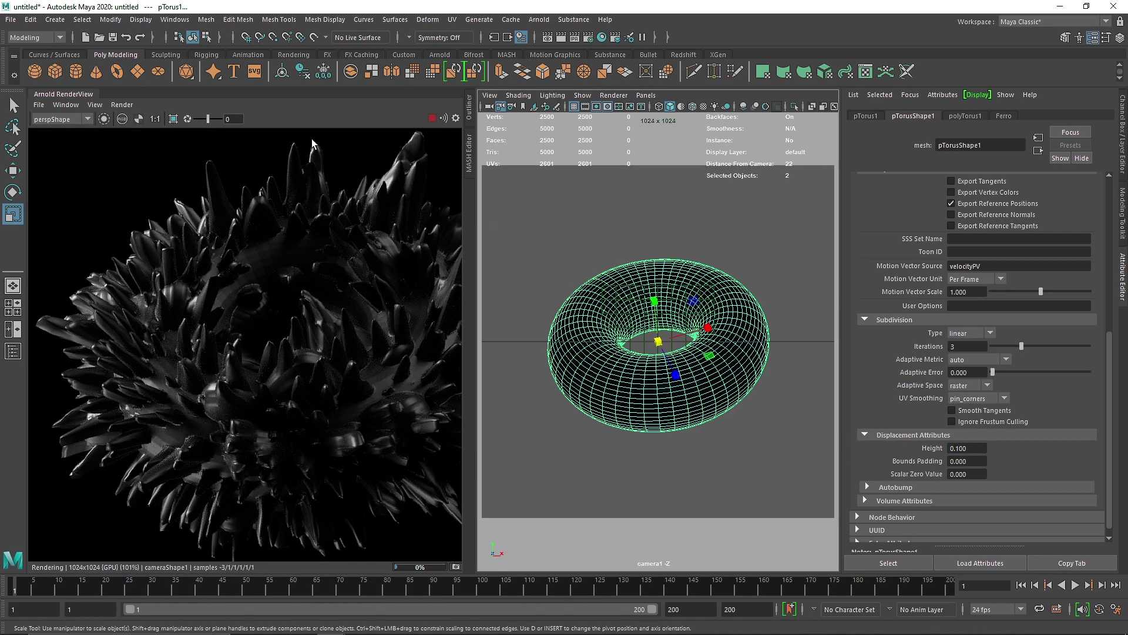
double_click(958, 448)
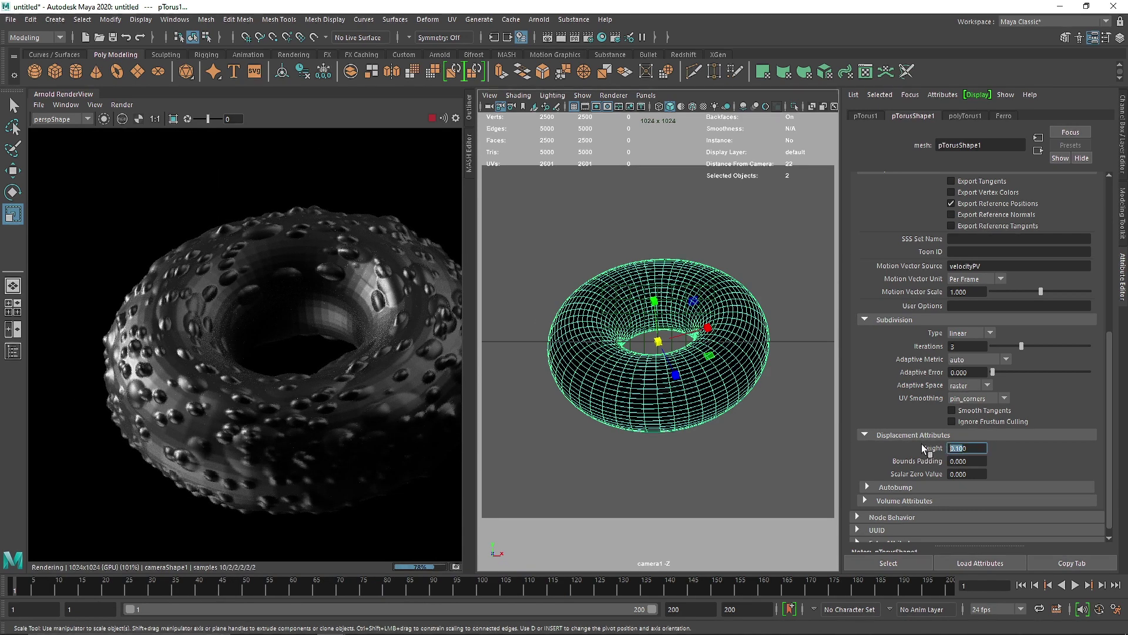
text(0.5)
key(Return)
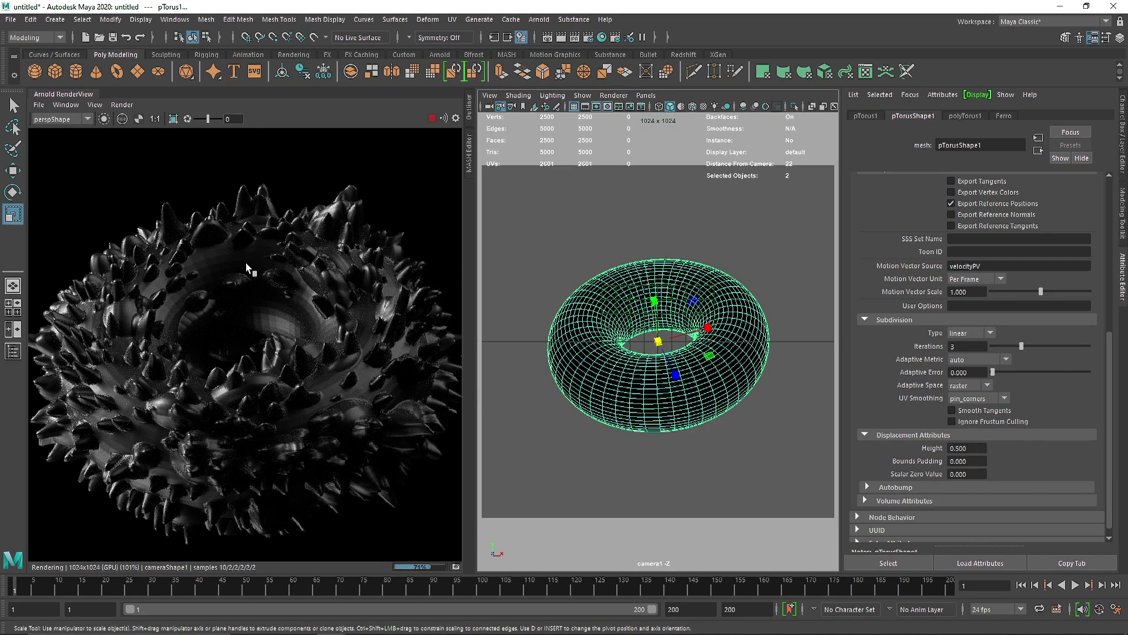
scroll(234, 206, down, 1)
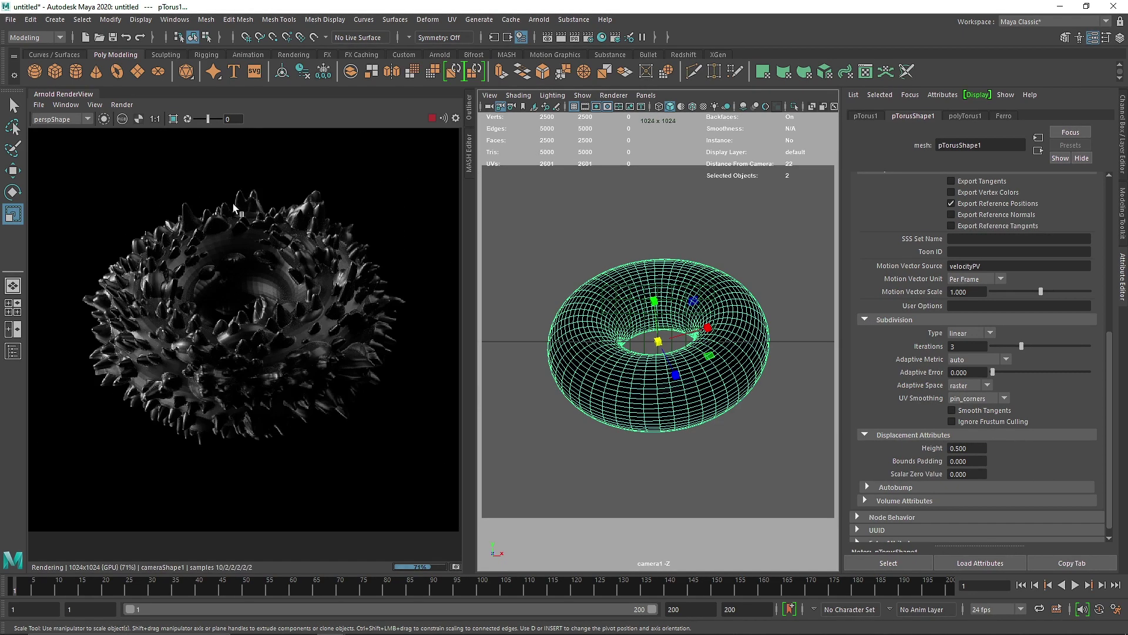
key(f)
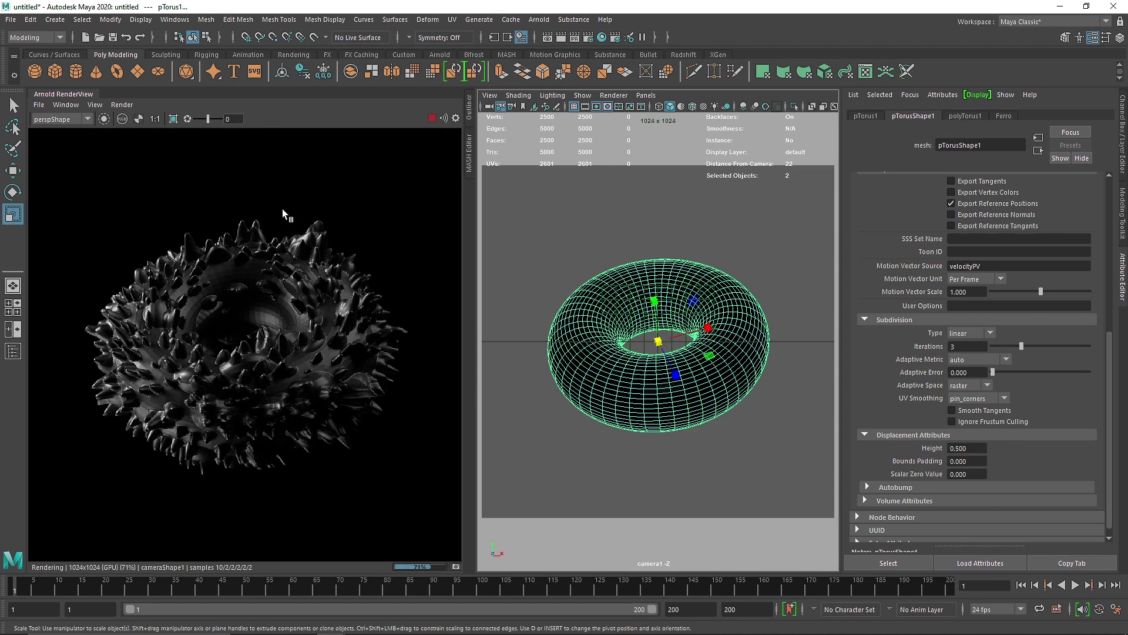